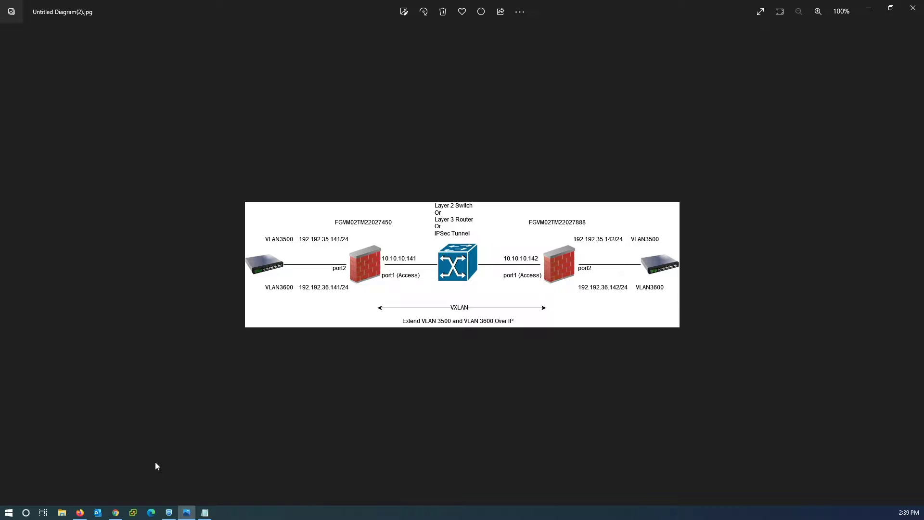
- Check both FortiGate tabs and finish on the FGVM02TM22027450 dashboard at 10.10.10.141
click(119, 518)
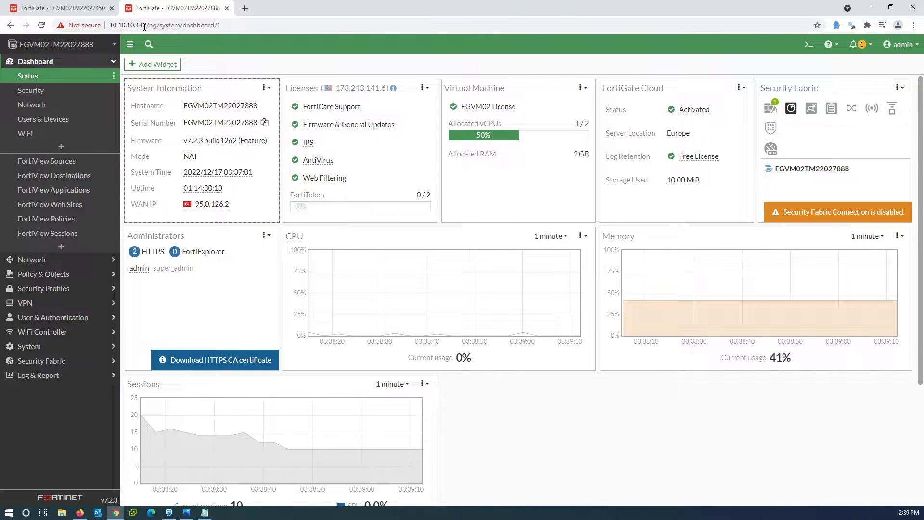
click(83, 8)
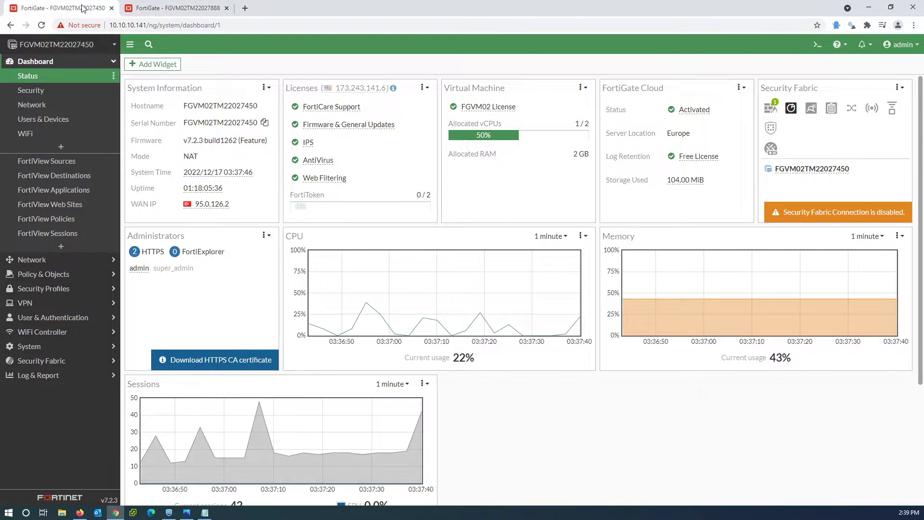
click(165, 12)
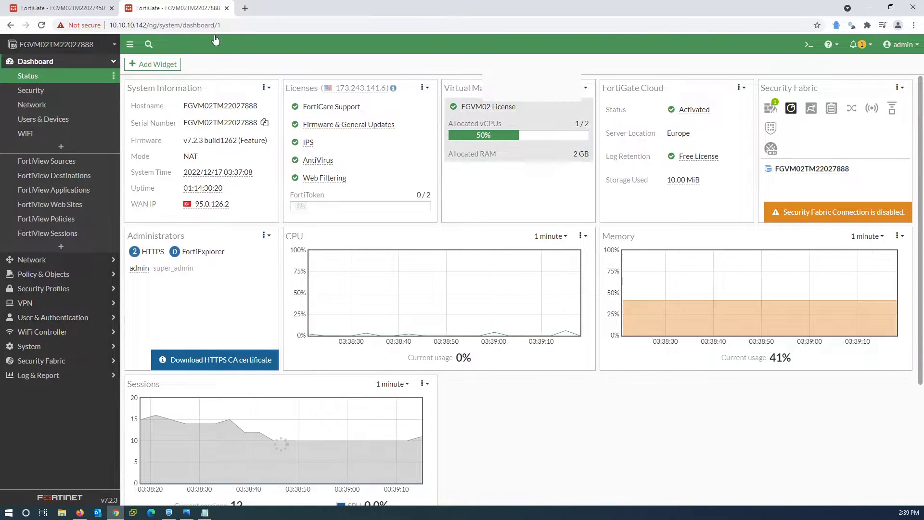
click(79, 5)
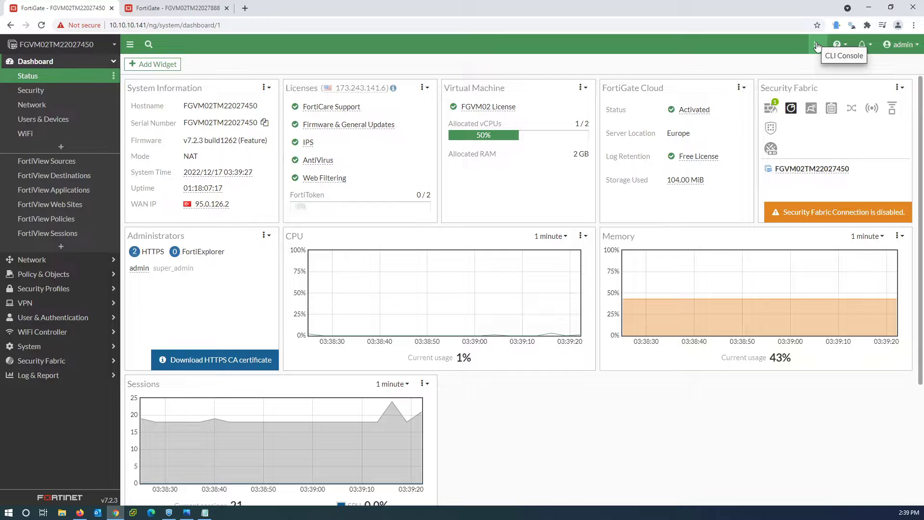
- In the CLI console, create VXLAN entry vxlan3500 with VNI 3500
click(816, 46)
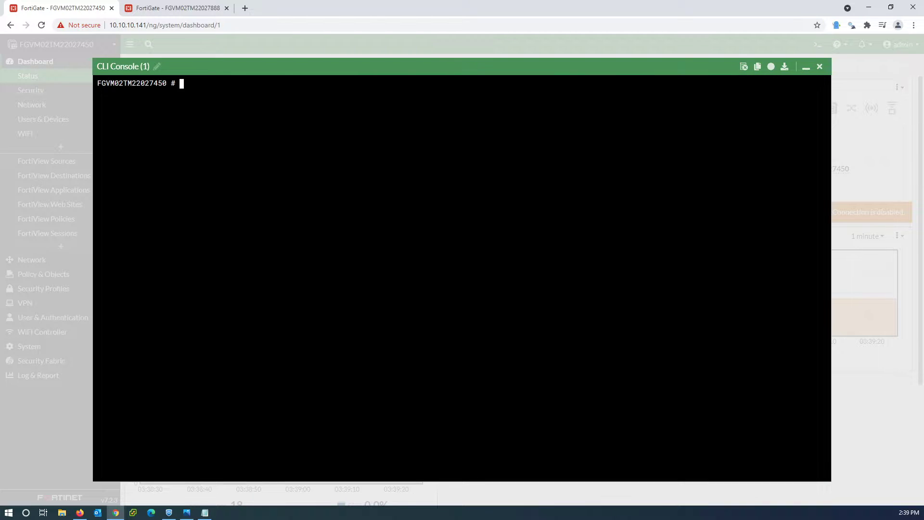
text(config)
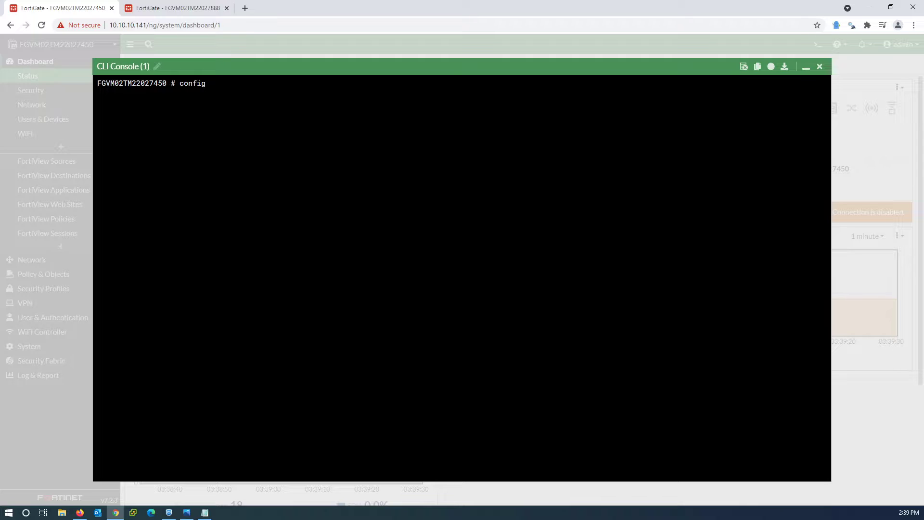
text( system vx)
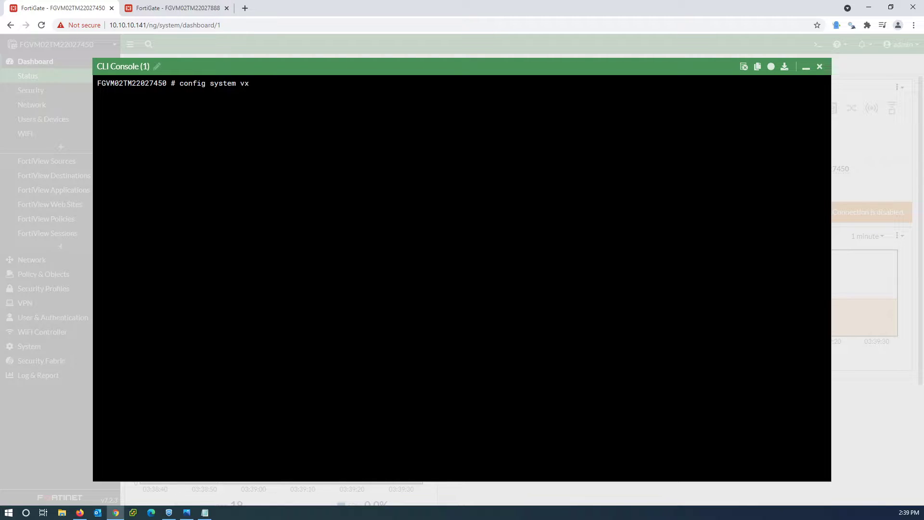
text(lan)
key(Return)
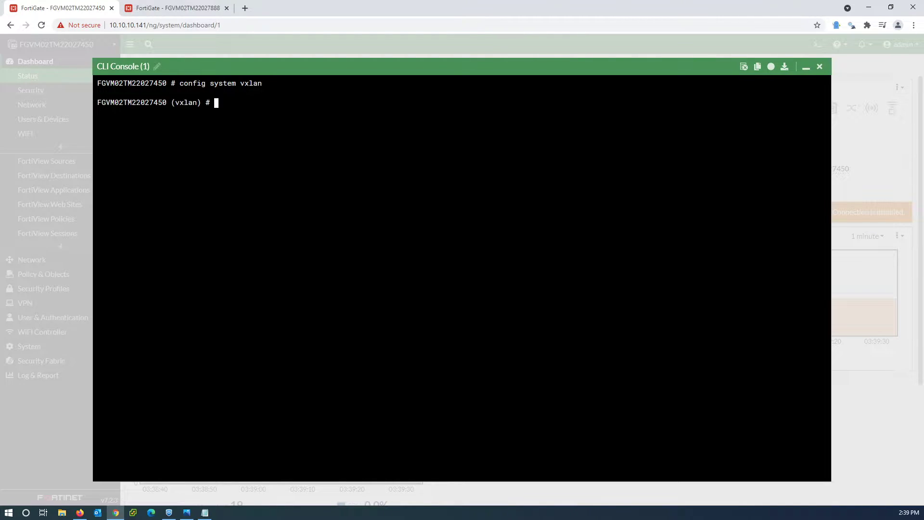
text(edi)
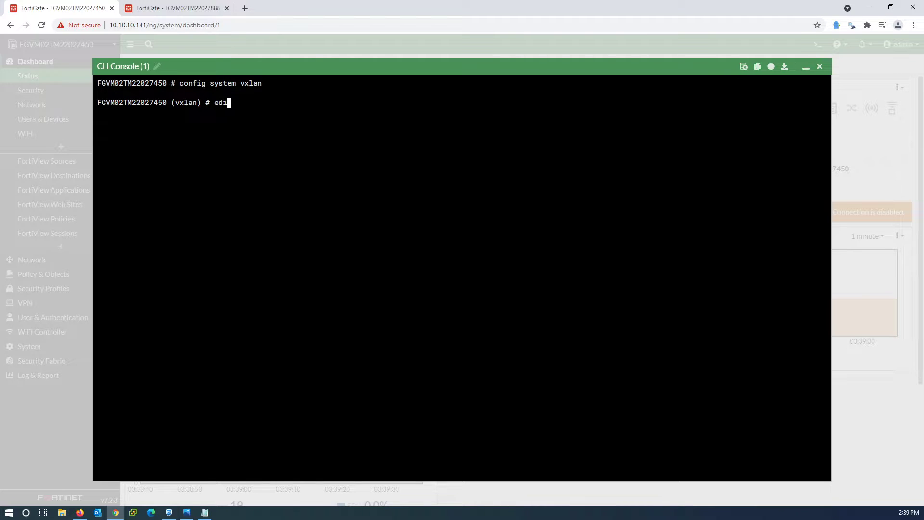
text(t v)
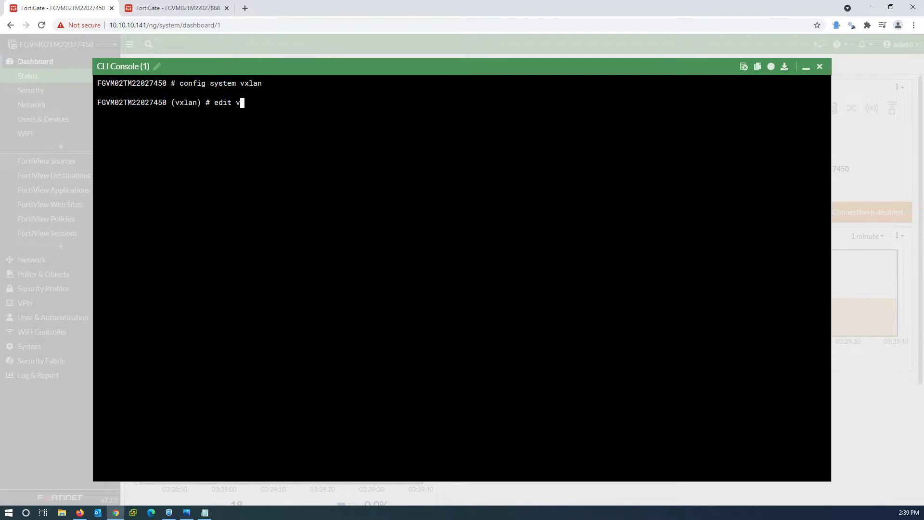
text(xlan3500)
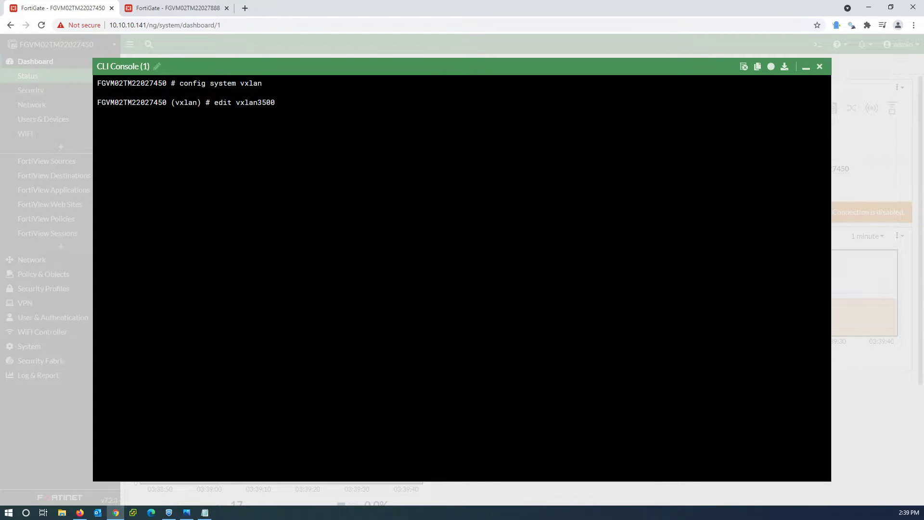
key(Return)
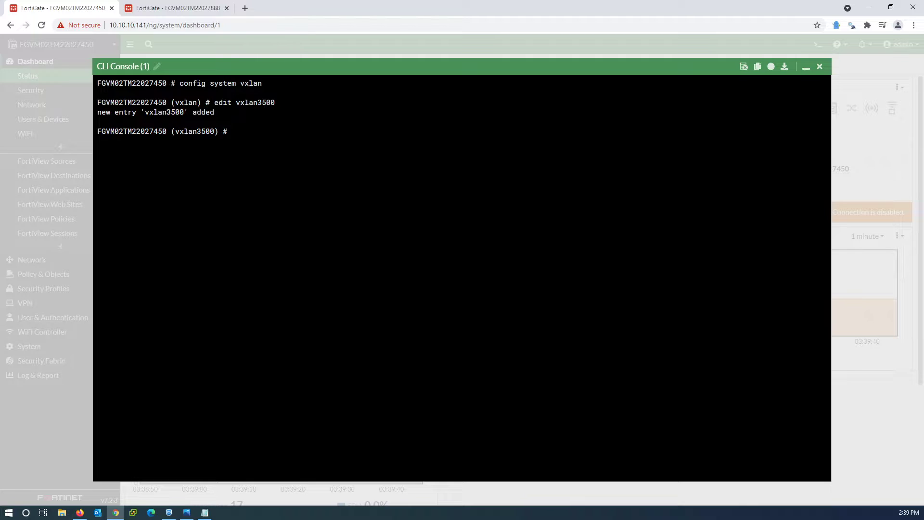
text(set vni )
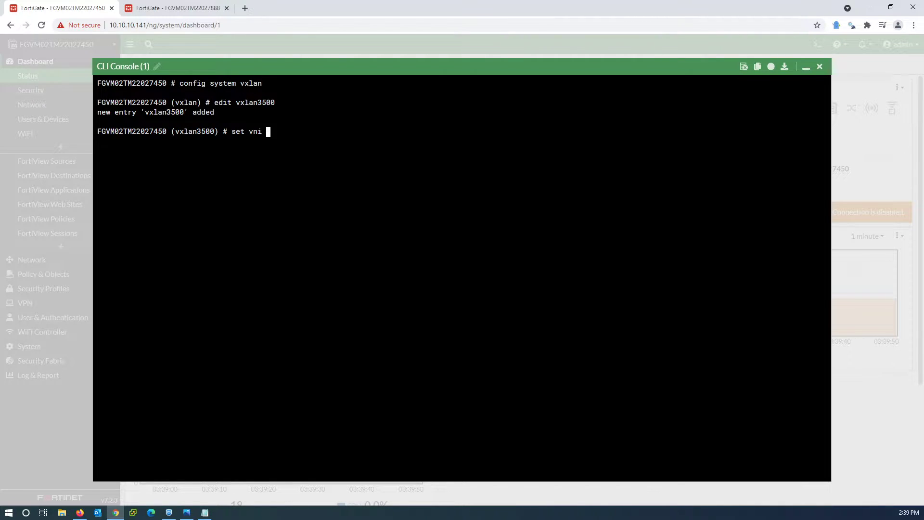
text(3500)
key(Return)
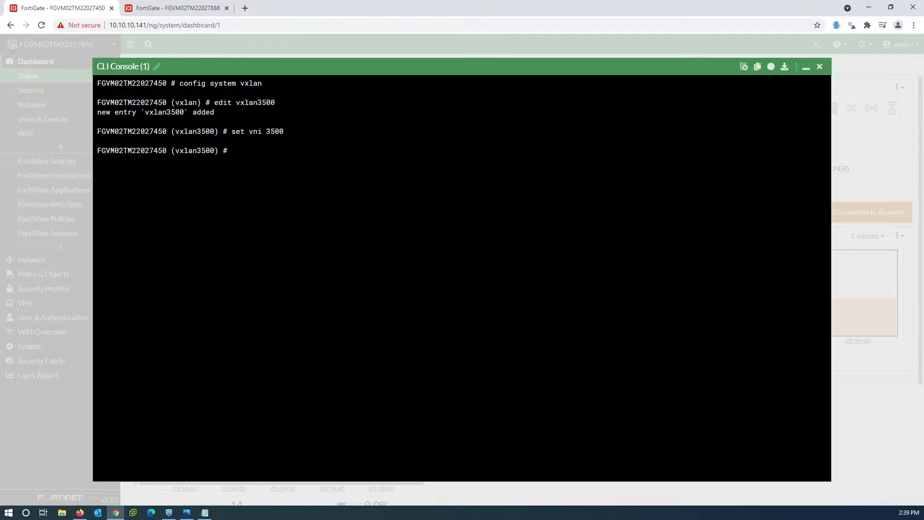
- Bind vxlan3500 to interface port1
text(set po)
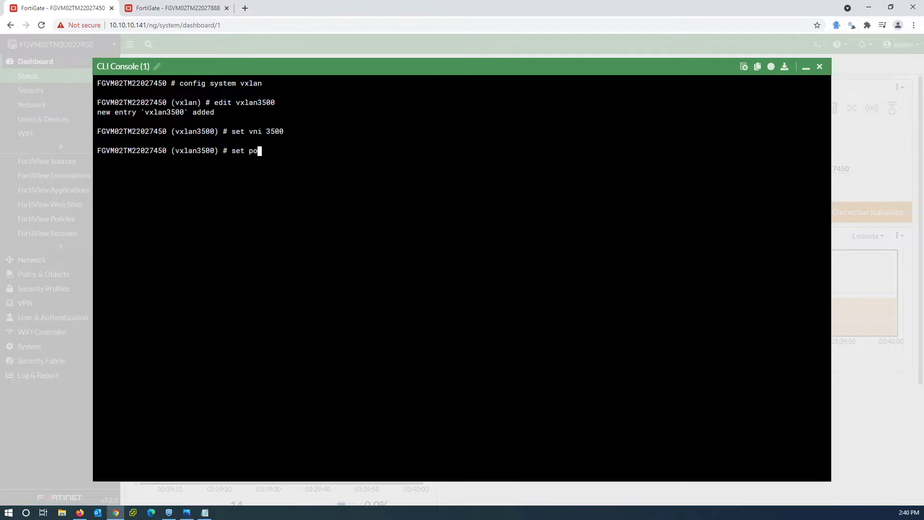
text(r)
key(BackSpace)
key(BackSpace)
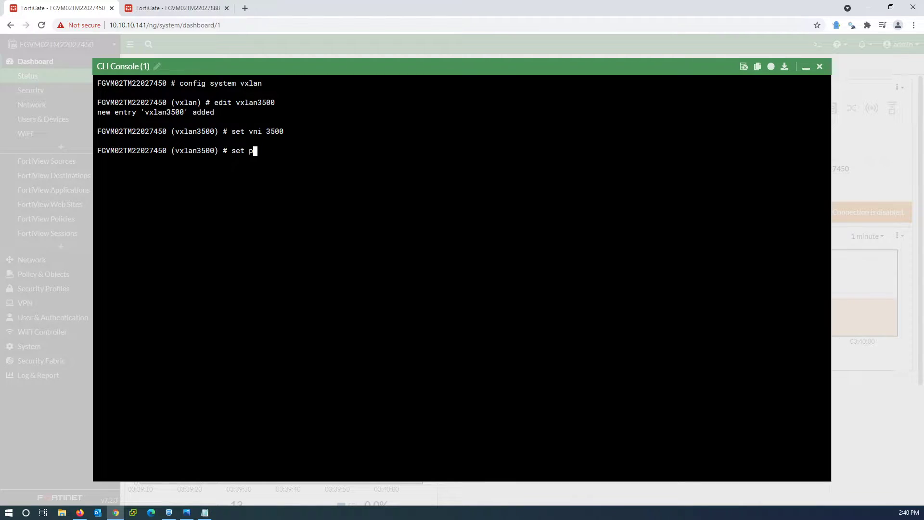
key(BackSpace)
text(po)
key(BackSpace)
key(BackSpace)
text(in)
key(Tab)
text(port1)
click(187, 516)
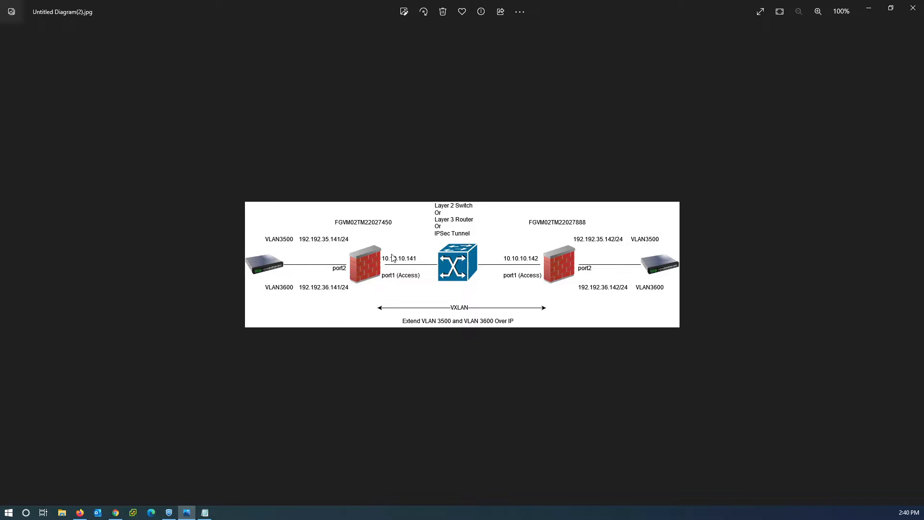
click(188, 513)
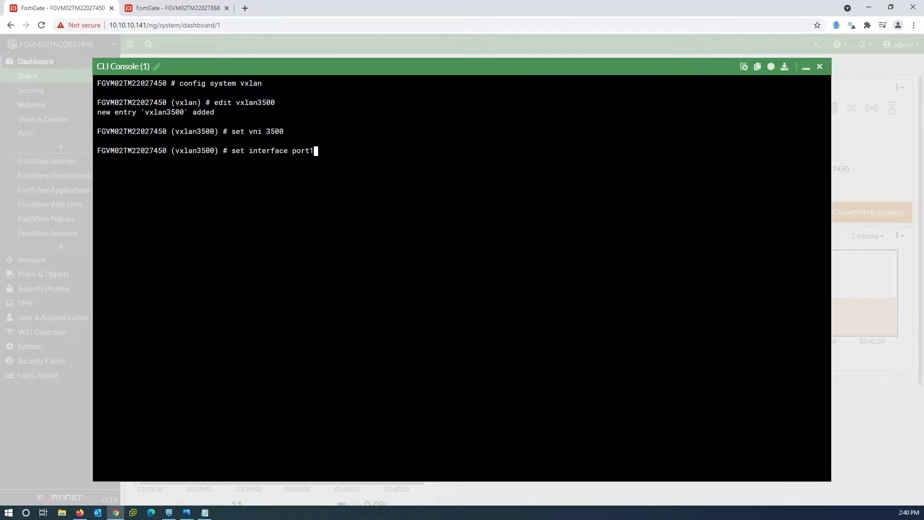
key(Return)
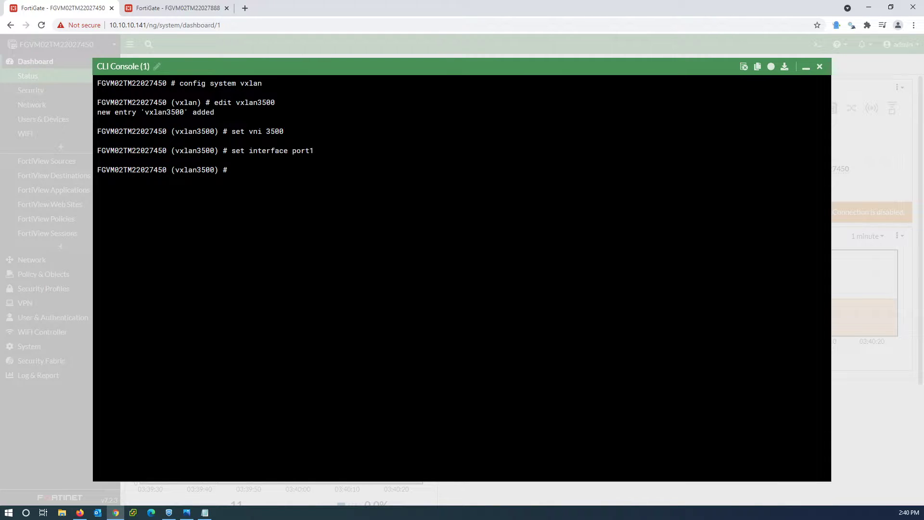
- Set the remote IP to 10.10.10.142 and commit the entry with end
text(se)
key(BackSpace)
key(BackSpace)
text(set )
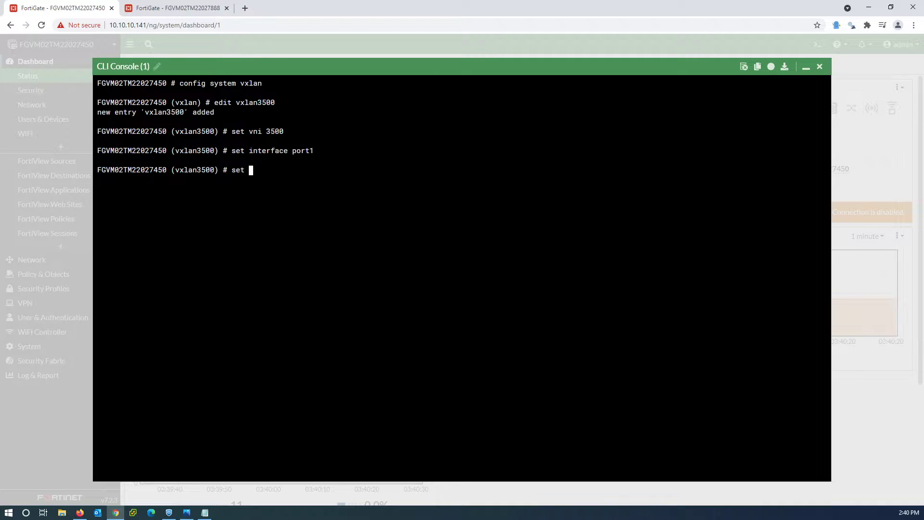
text(remote-ip 10.10.10)
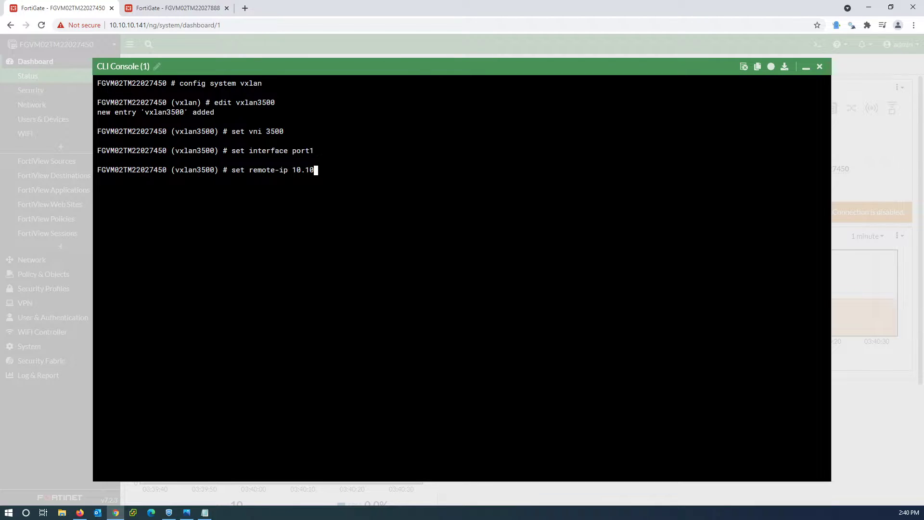
text(.142)
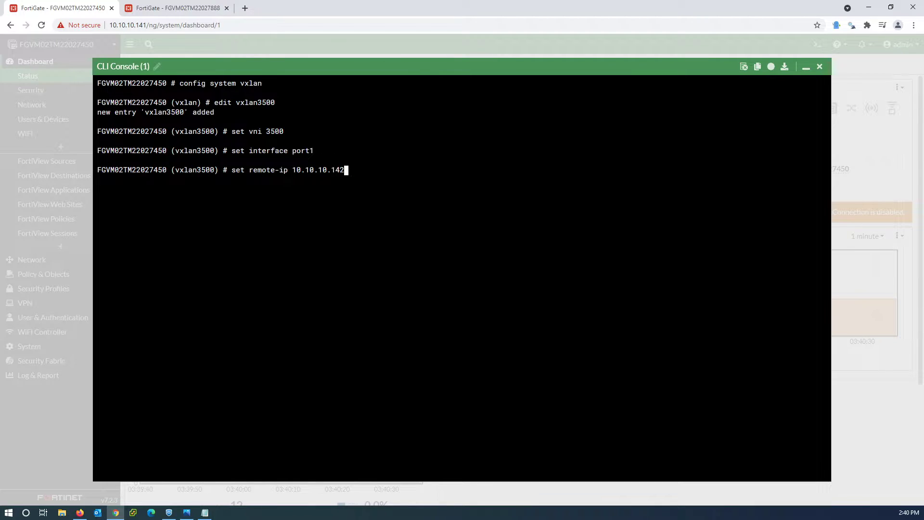
key(Return)
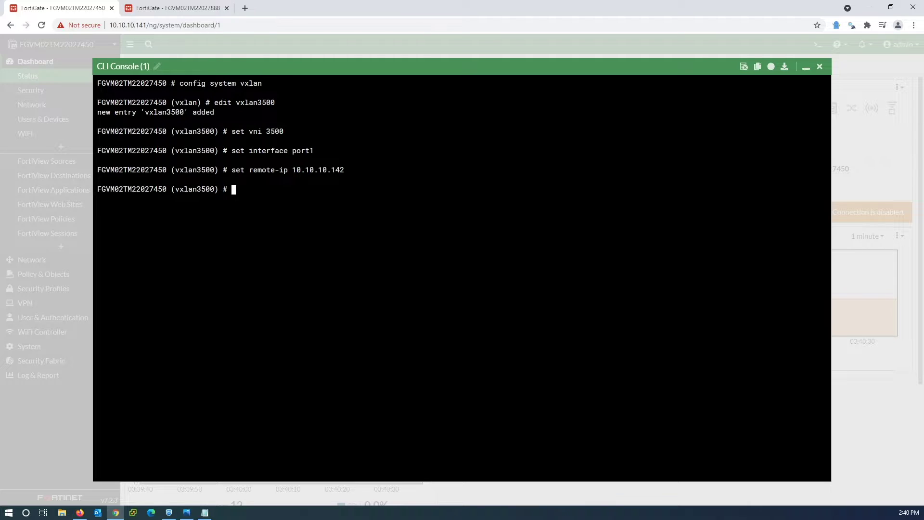
text(end)
key(Return)
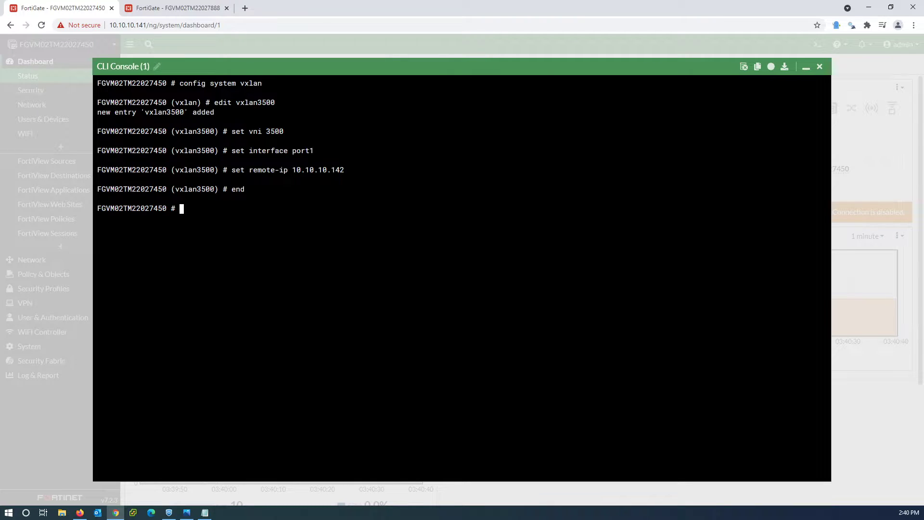
- Close the console, confirm vxlan3500 under port1 in Network > Interfaces, and start a new interface
click(820, 66)
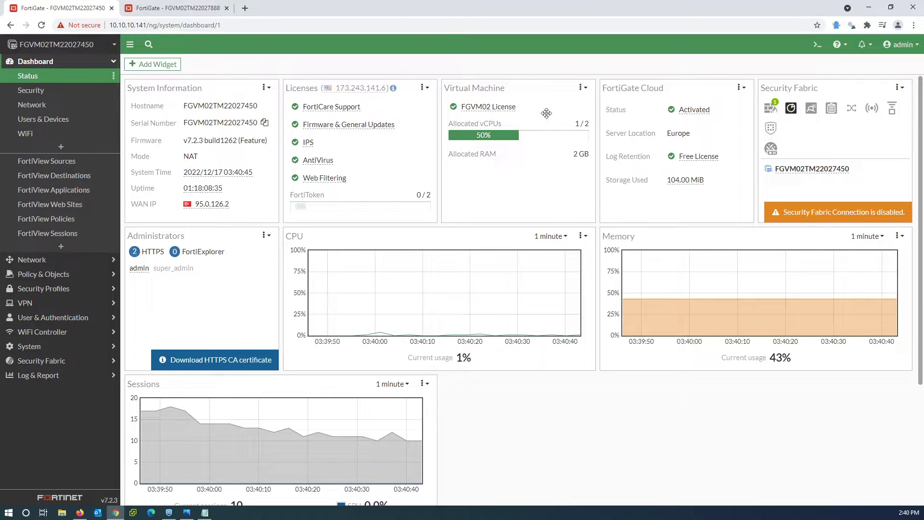
click(46, 259)
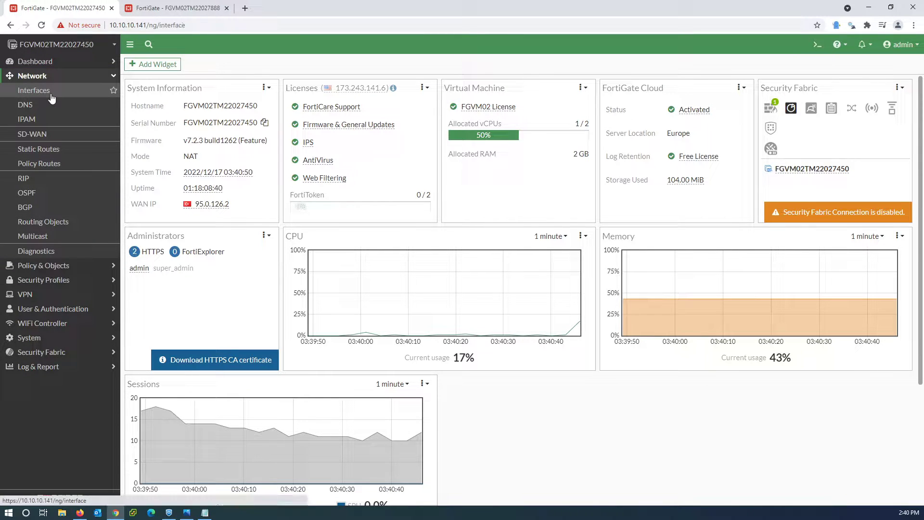
click(52, 95)
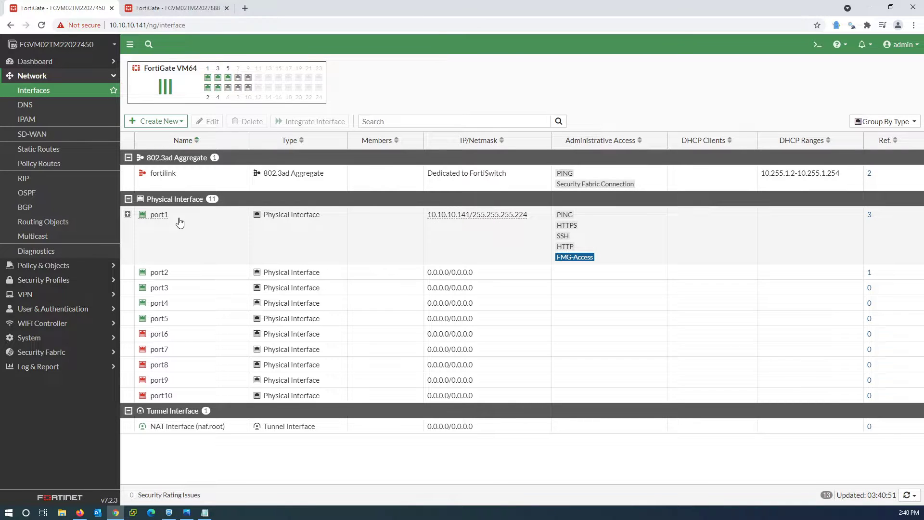
click(128, 214)
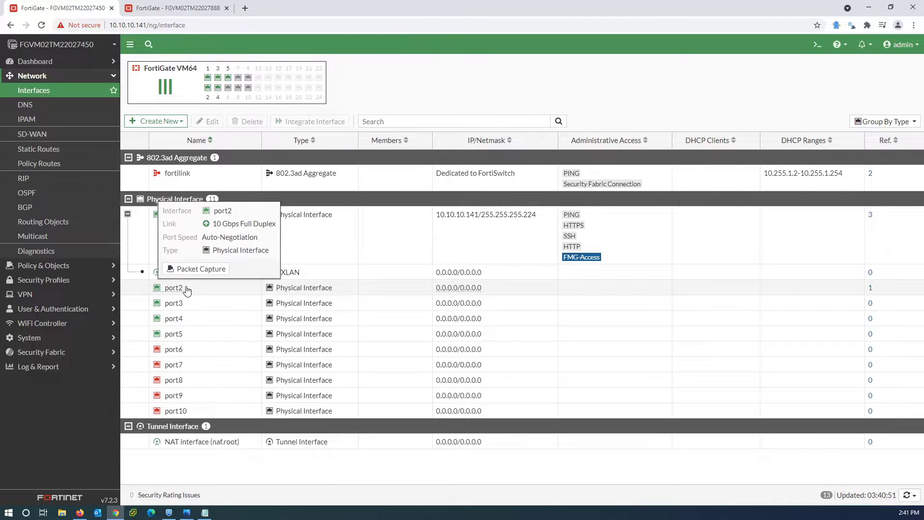
click(160, 124)
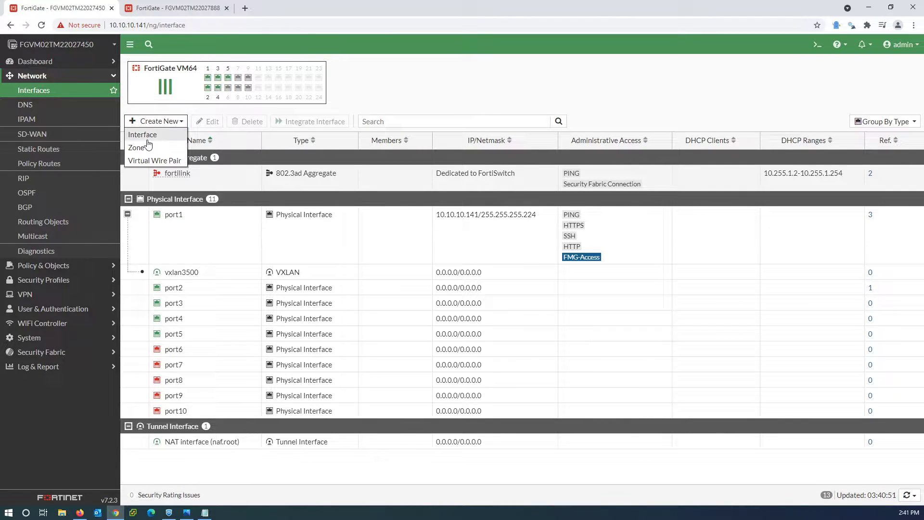
click(144, 135)
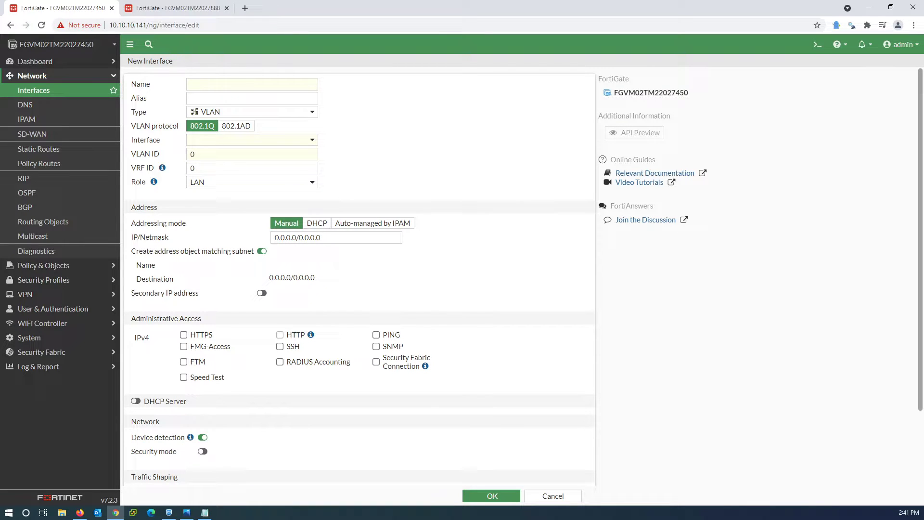
- Create 'VLAN 3500' on port2 with VLAN ID 3500, no address object and PING allowed
key(alt+Tab)
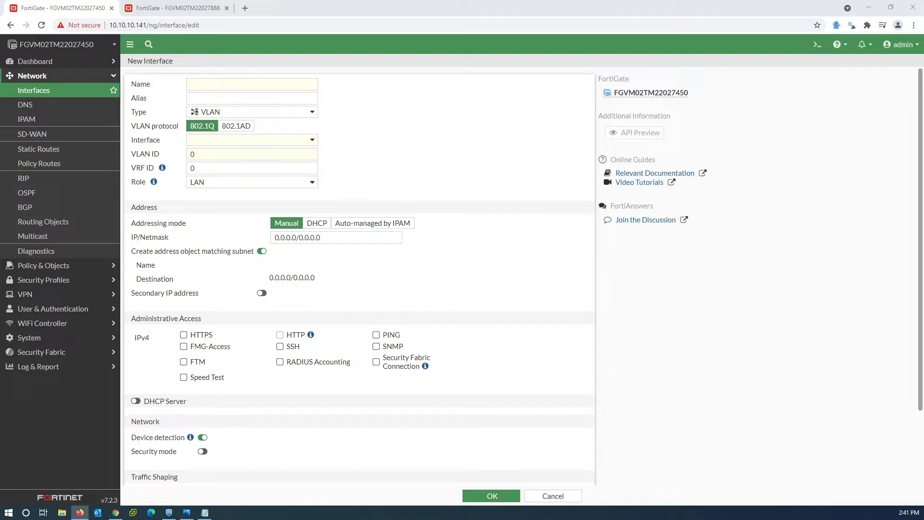
key(alt+Tab)
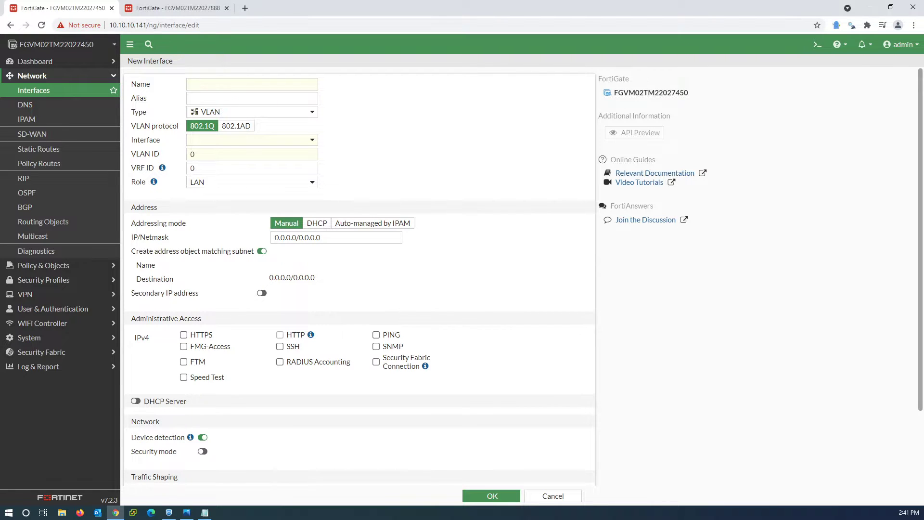
click(243, 87)
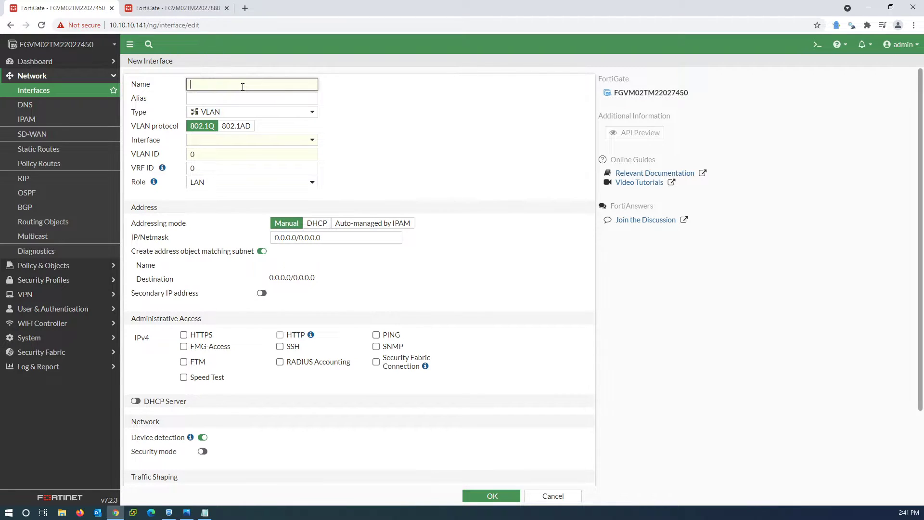
text(VLAN 3500)
click(221, 142)
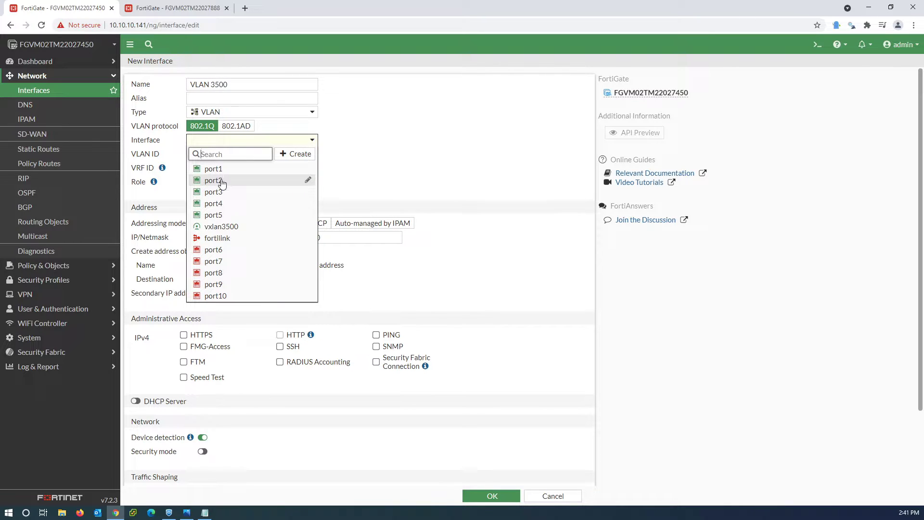
click(222, 181)
click(209, 155)
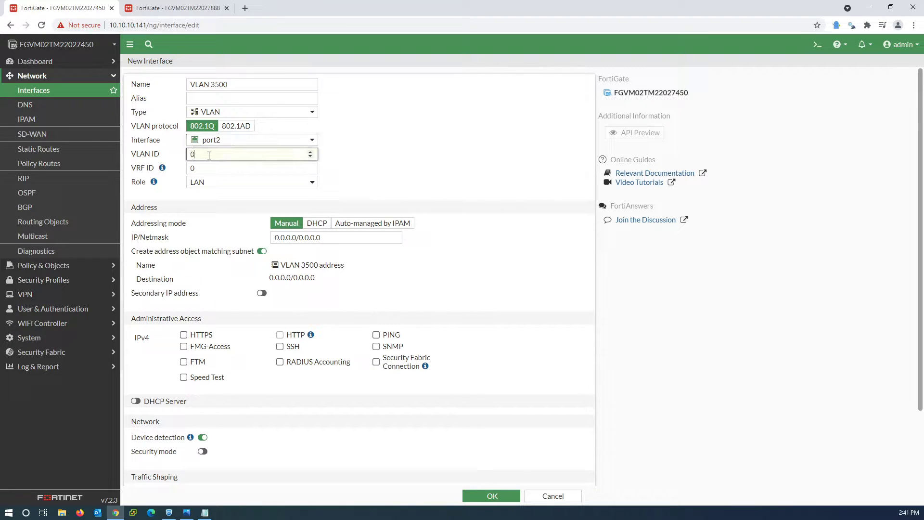
key(BackSpace)
text(3500)
click(262, 251)
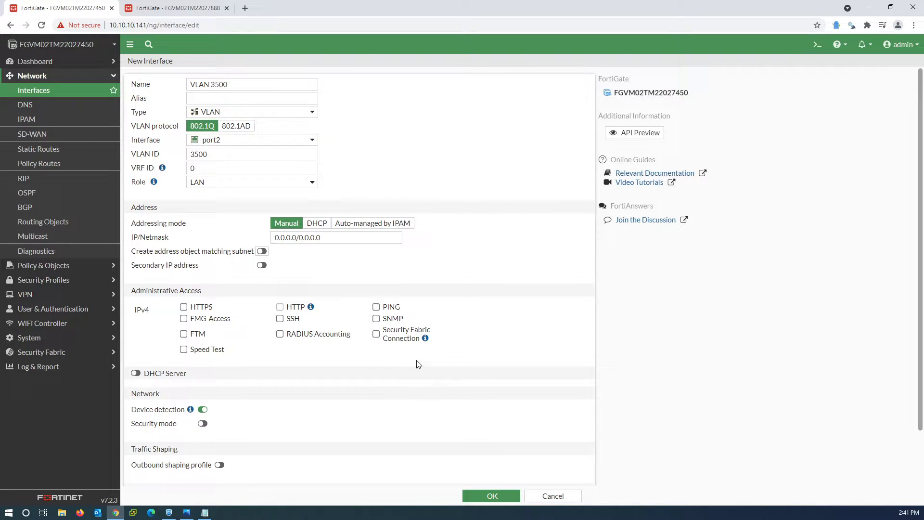
click(376, 307)
click(481, 498)
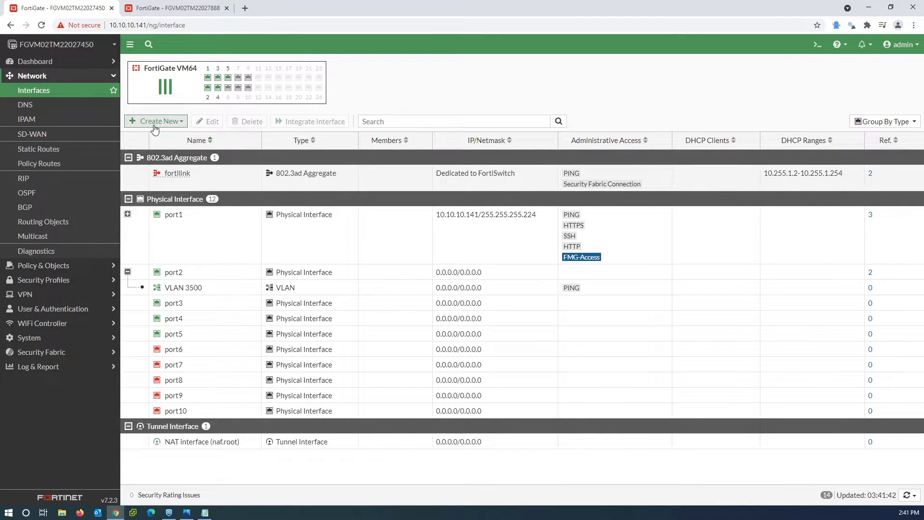
- Start a new interface of type Software Switch
click(128, 214)
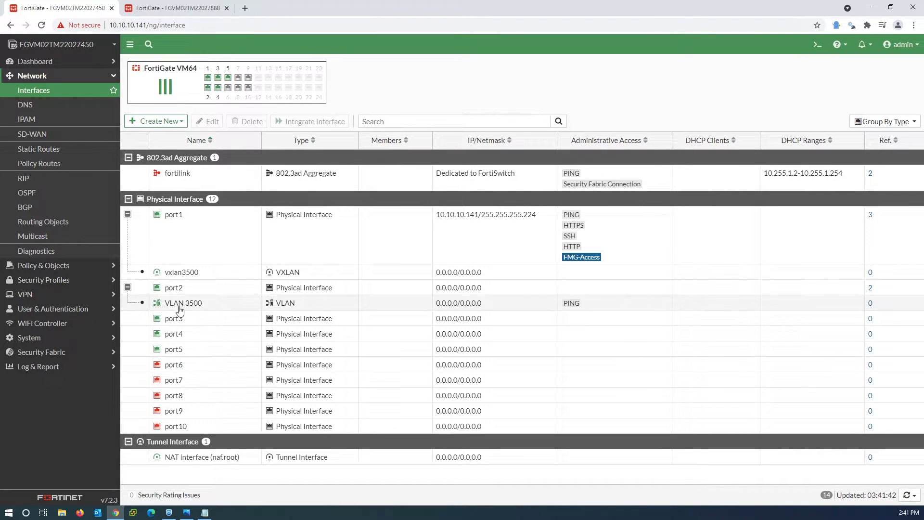
click(158, 123)
click(155, 139)
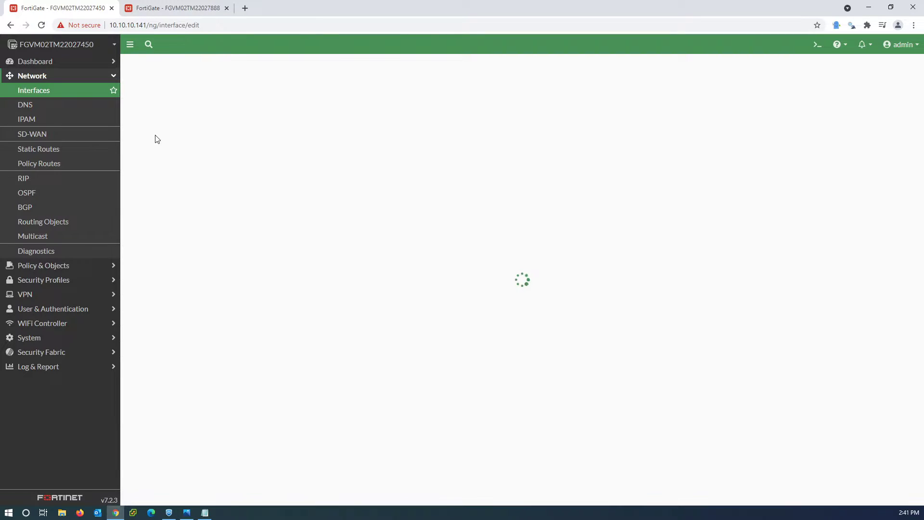
click(226, 113)
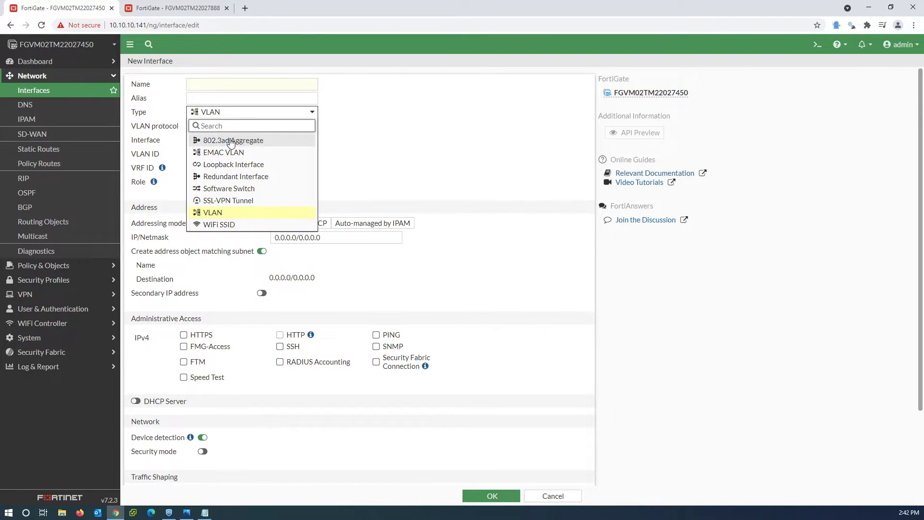
click(231, 188)
- Name the switch 'VLAN 3500 Sw' and add VLAN 3500 and vxlan3500 as members
click(224, 88)
text(VL)
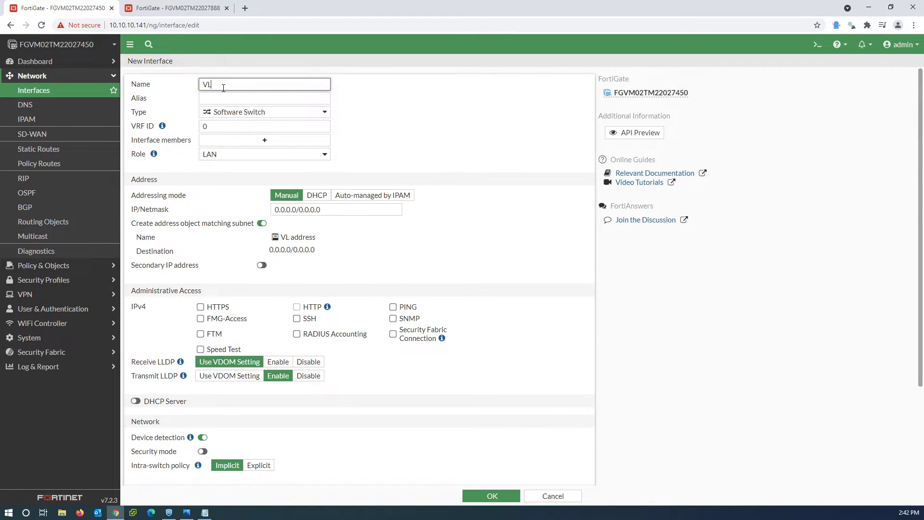
text(AN 3500)
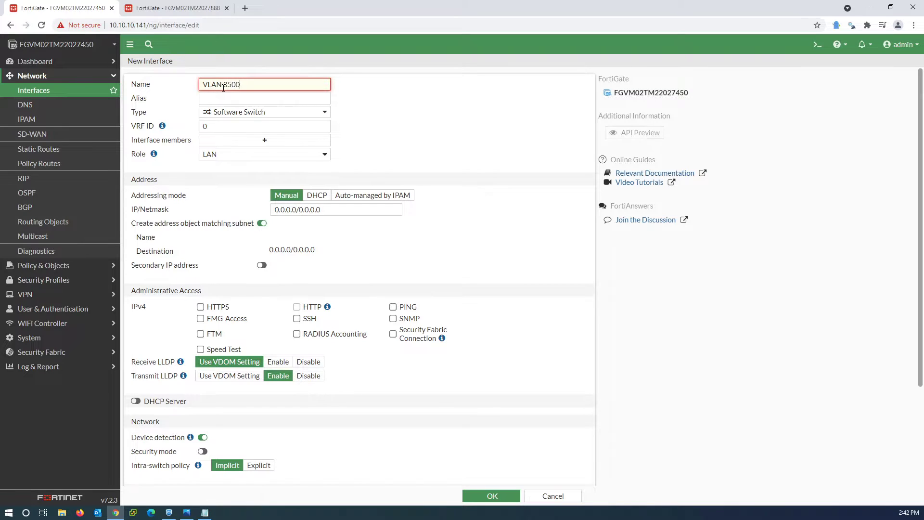
text( Switch)
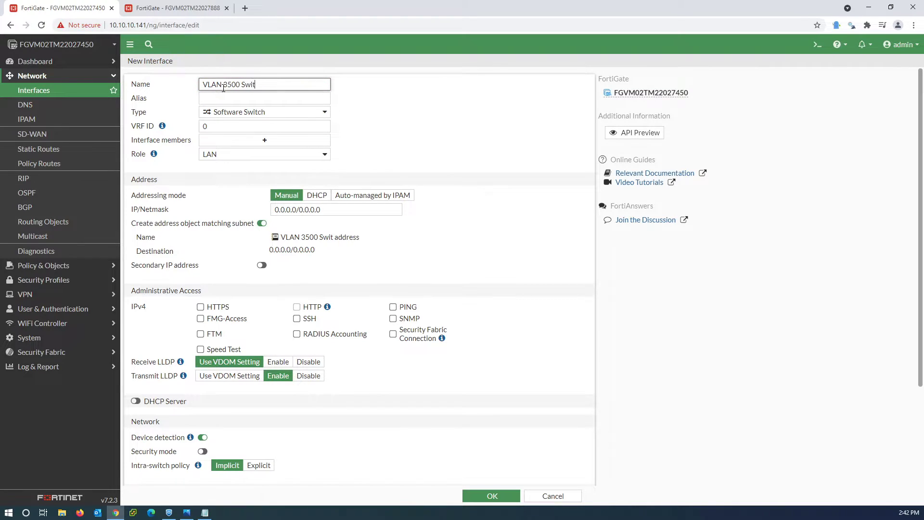
key(BackSpace)
key(BackSpace)
key(BackSpace)
key(BackSpace)
click(241, 140)
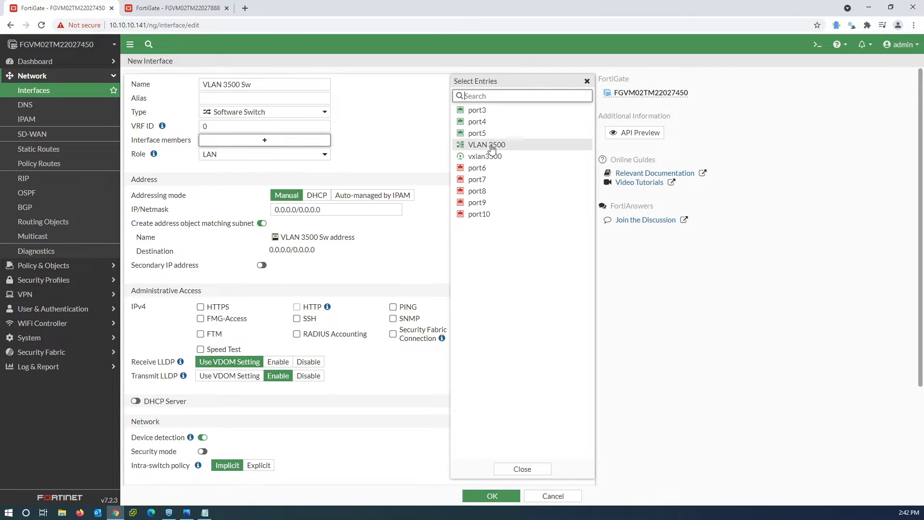
click(484, 145)
click(492, 158)
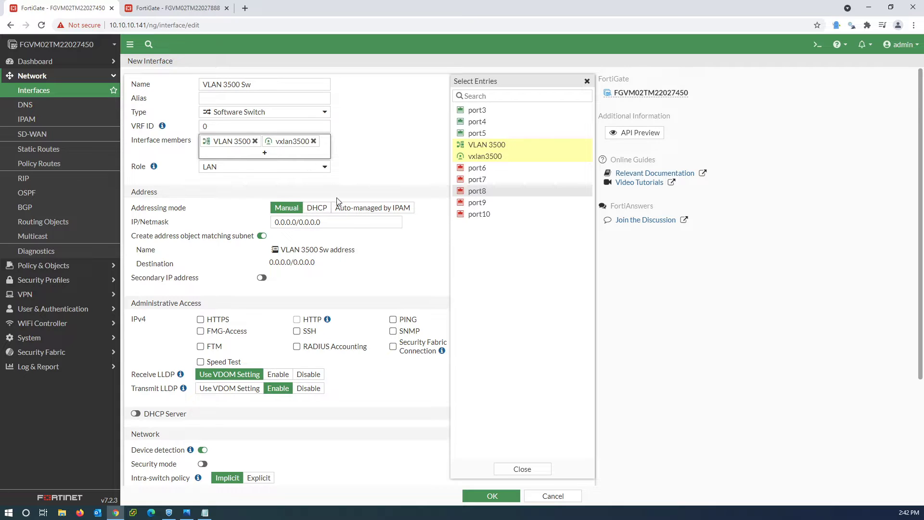
drag(343, 225, 263, 223)
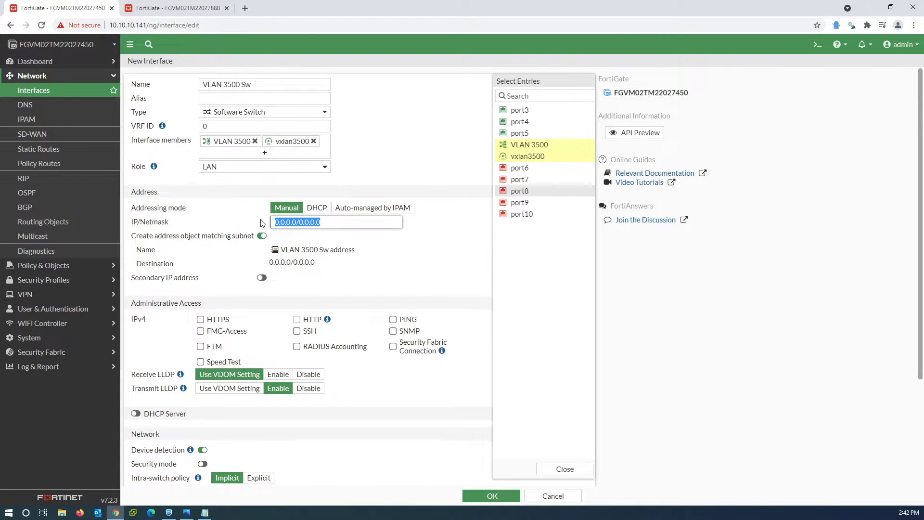
- Give the switch IP 192.192.35.141/24, no address object, PING access, and save it
click(187, 512)
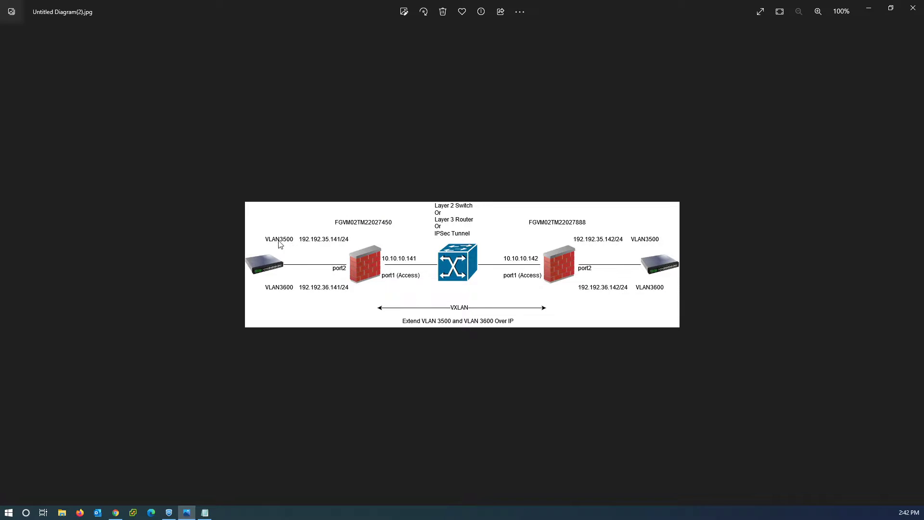
click(870, 9)
text(19)
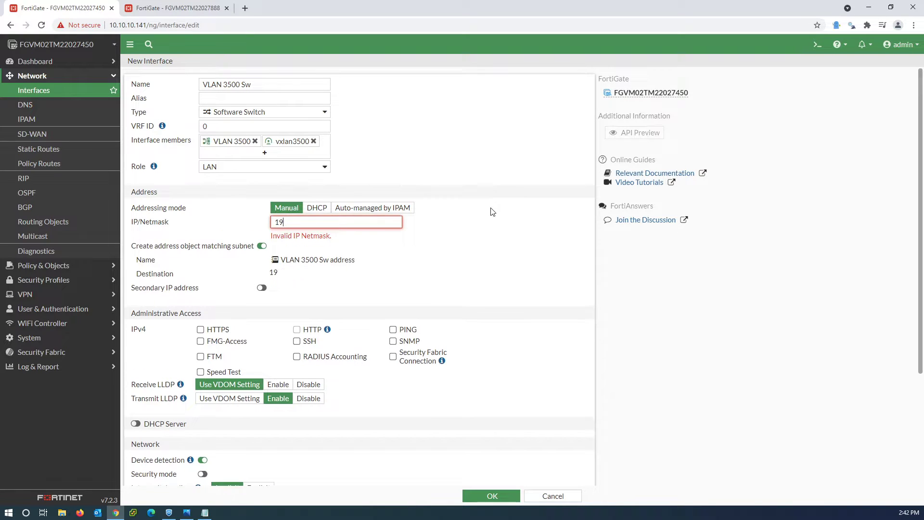
text(2.192.35.141/24)
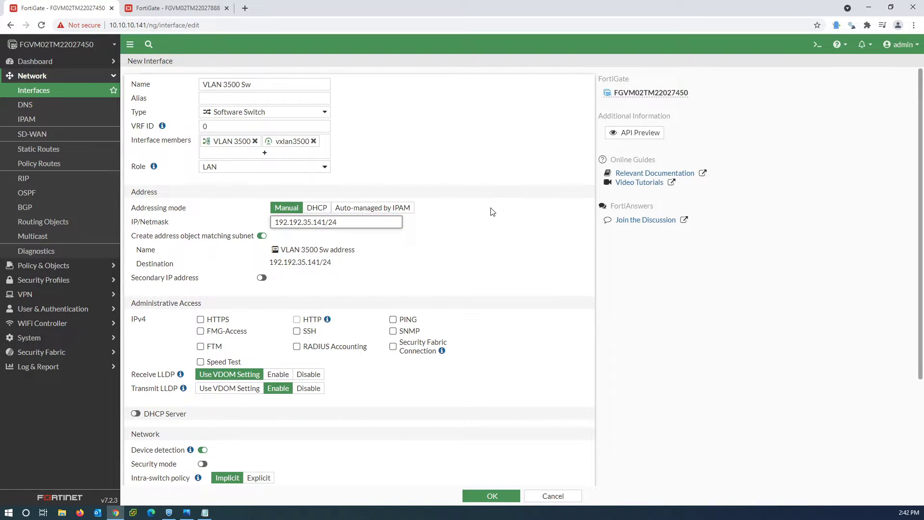
click(261, 237)
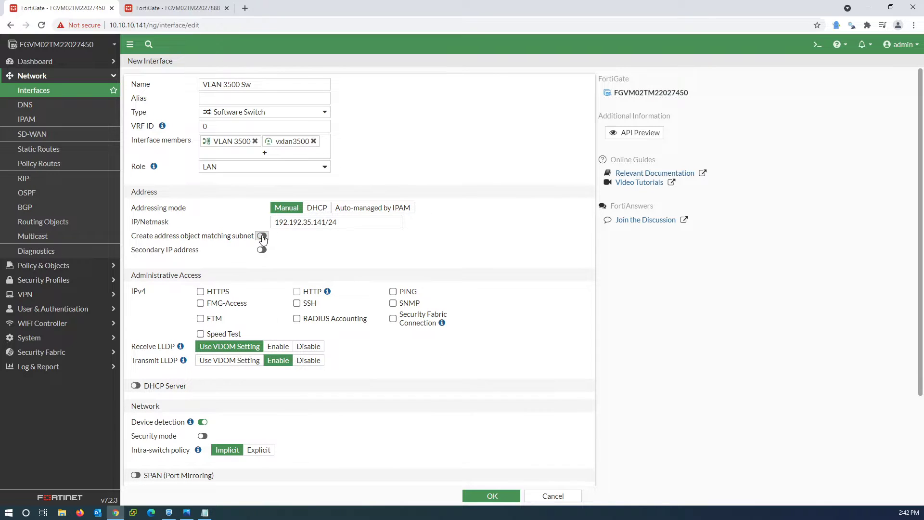
click(393, 291)
scroll(460, 413, down, 2)
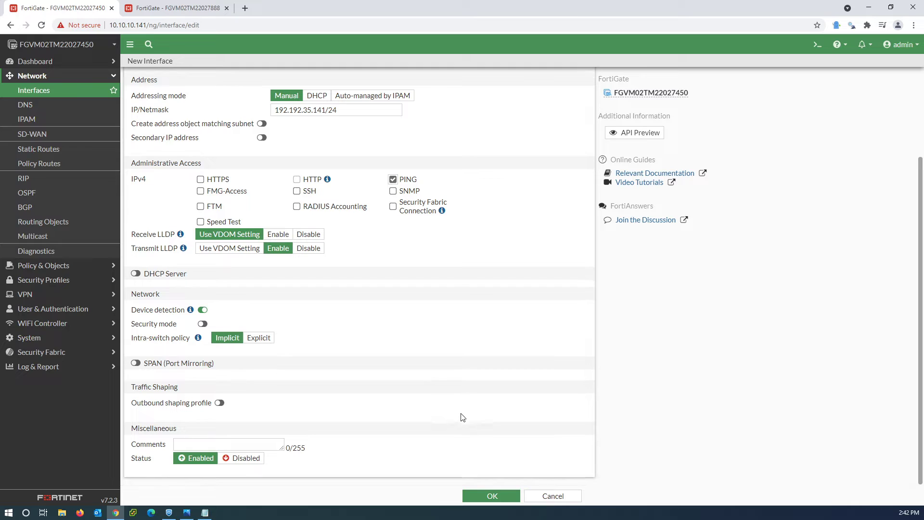
click(483, 496)
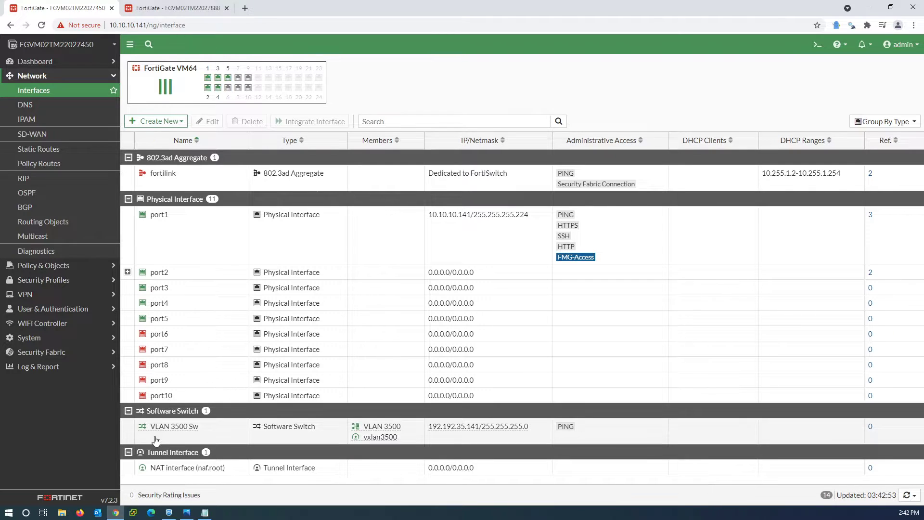
- Select the VLAN 3500 Sw row, then move to the FGVM02TM22027888 firewall's tab
click(176, 430)
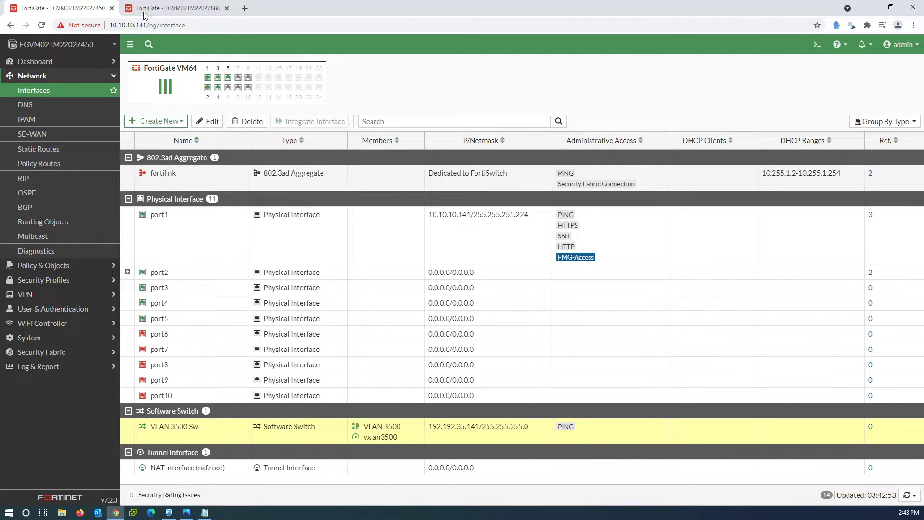
click(178, 10)
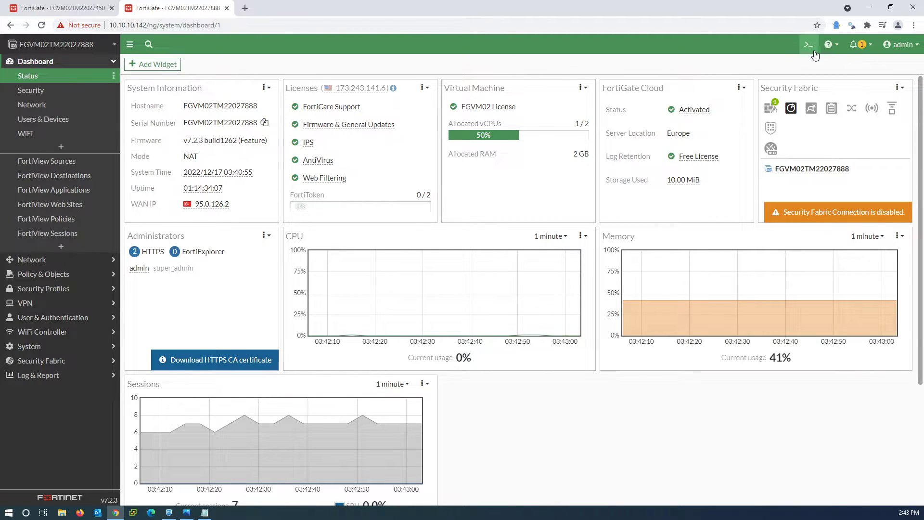
- In the second firewall's CLI console, enter the config system vxlan context
click(809, 46)
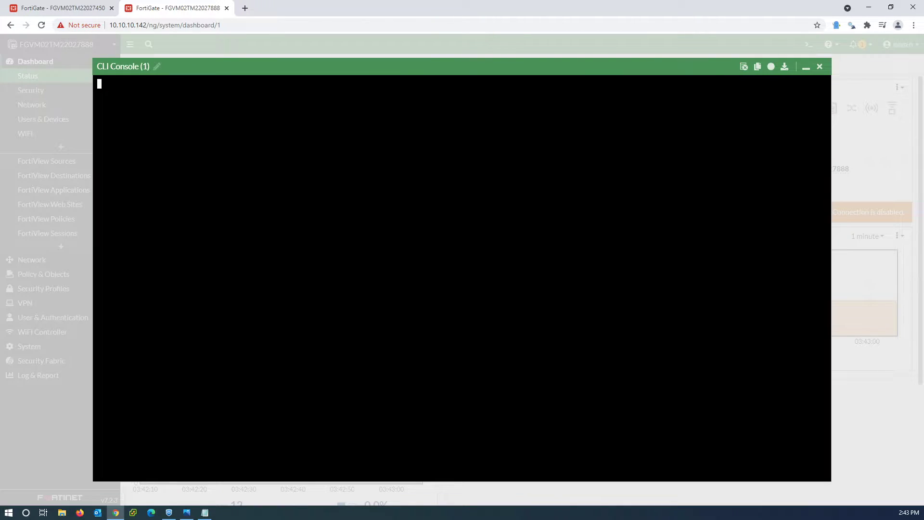
text(config )
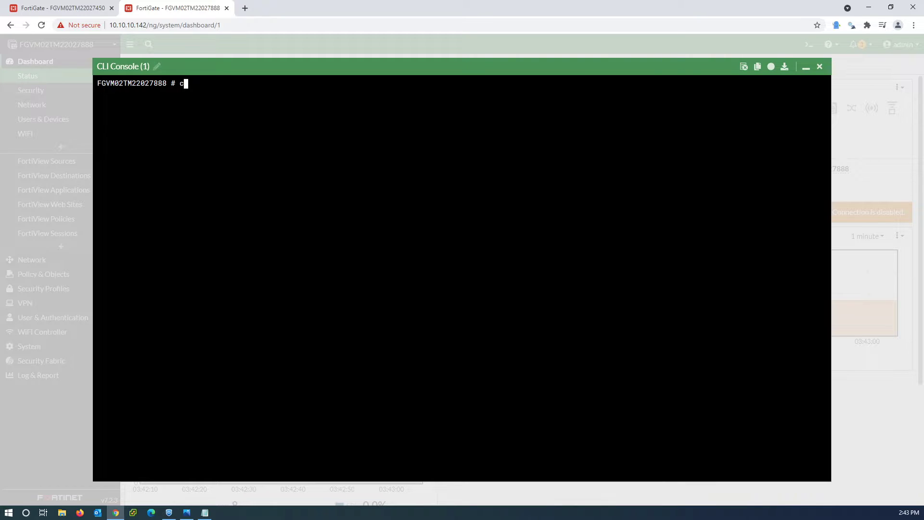
text(st)
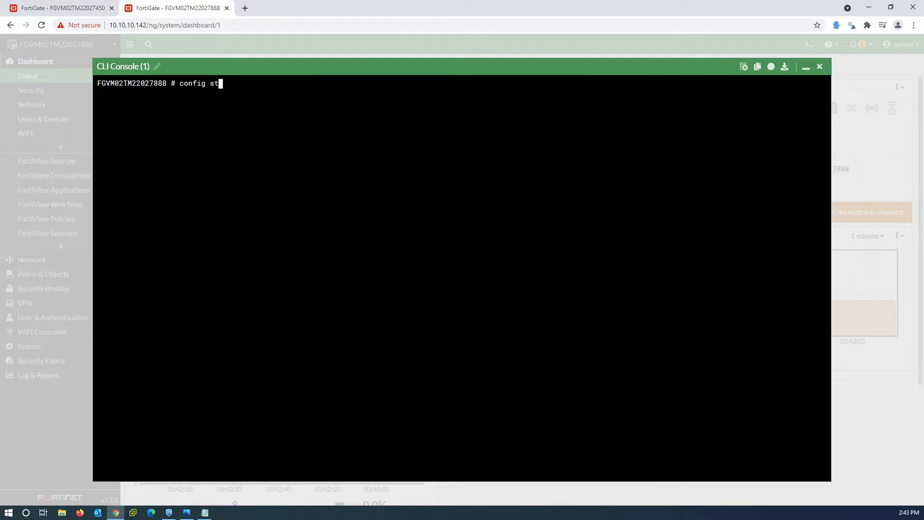
key(BackSpace)
text(yste)
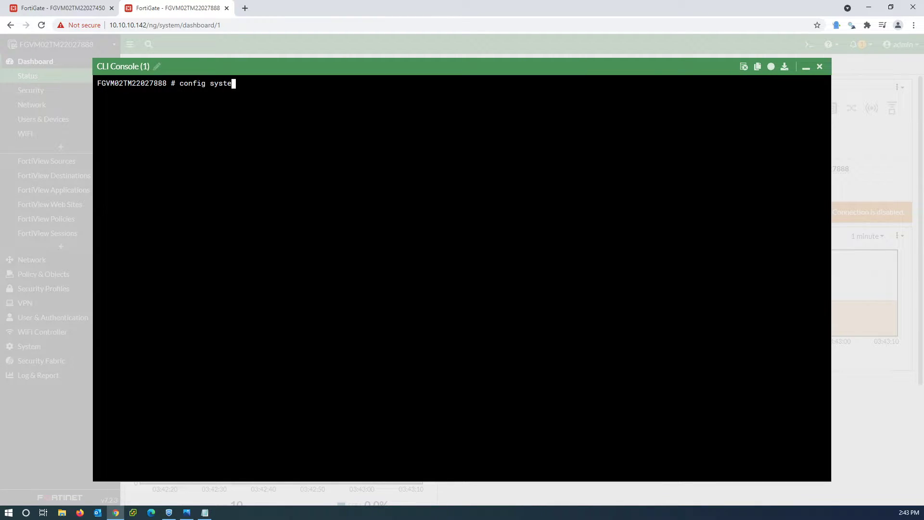
text(m vxlan)
key(Return)
- Create the vxlan3500 entry, correcting the mistyped 'edit vxlan 3500'
text(edit)
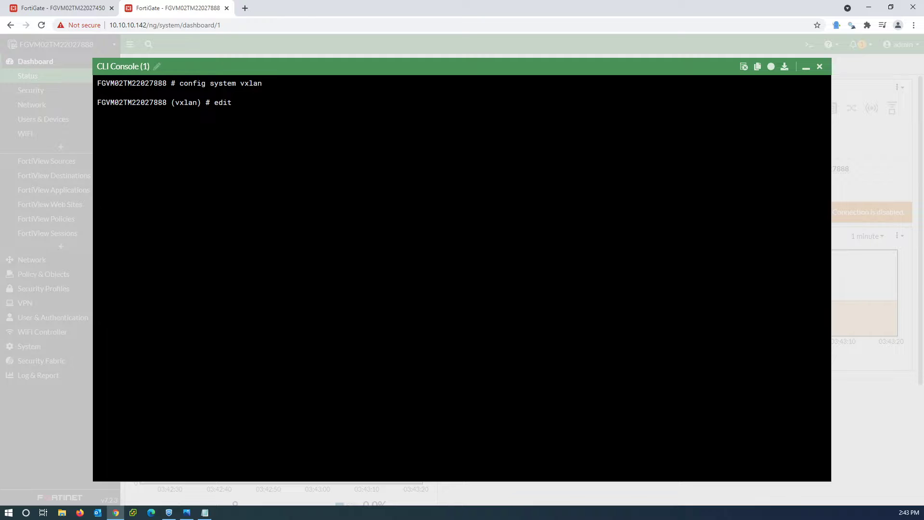
text( vxlan 3500)
key(Return)
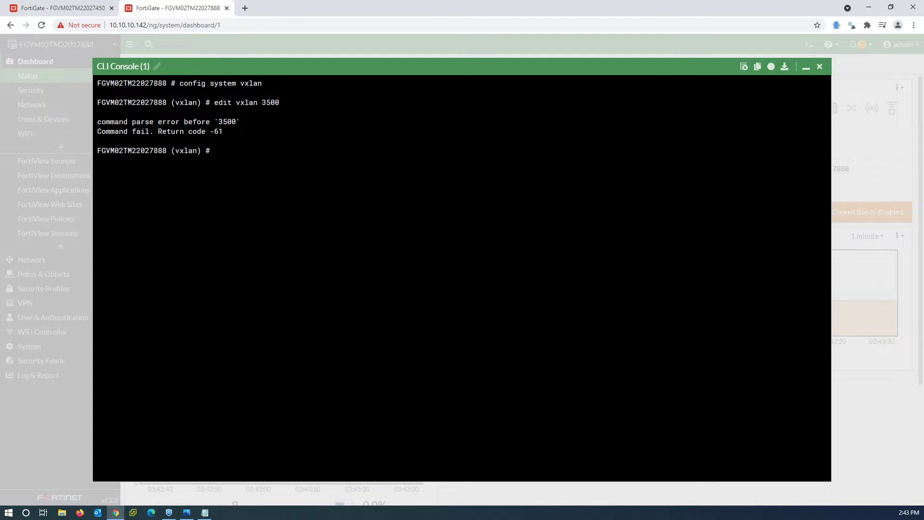
key(Up)
key(Left)
key(Left)
key(Left)
key(Left)
key(BackSpace)
key(Return)
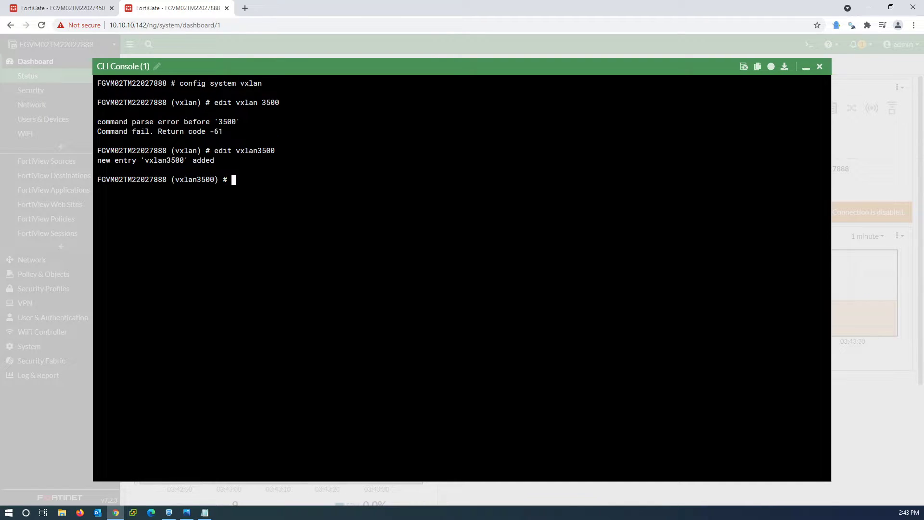
click(63, 8)
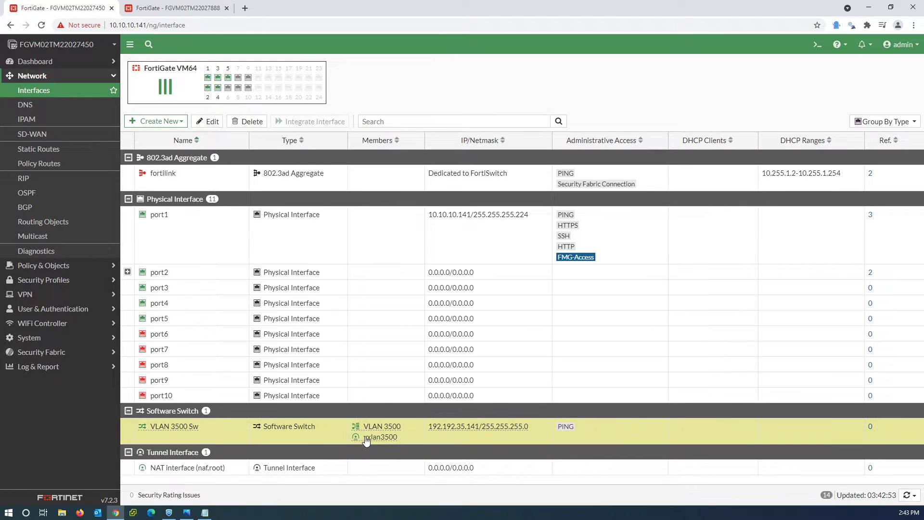
click(178, 8)
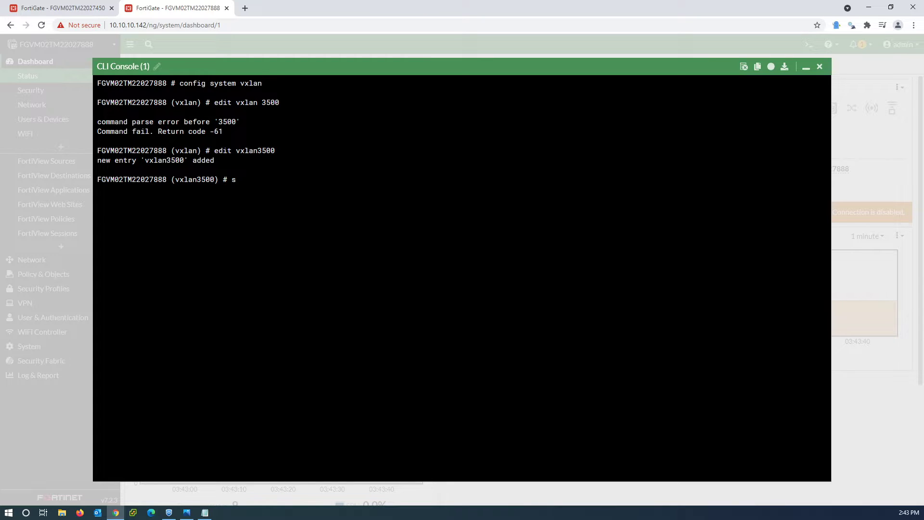
- Set VNI 3500 and interface port1 on vxlan3500
text(t )
text(vni 3)
text(500)
key(Return)
text(set int)
key(Tab)
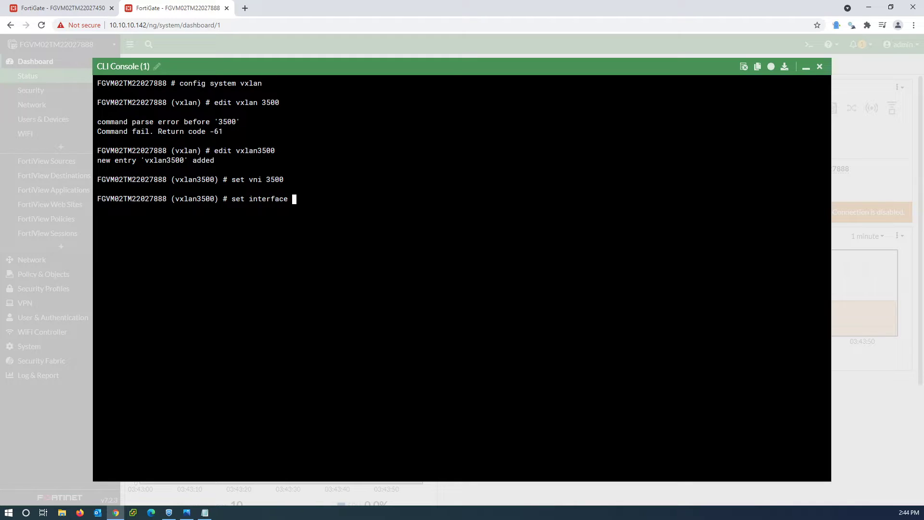
text(port1)
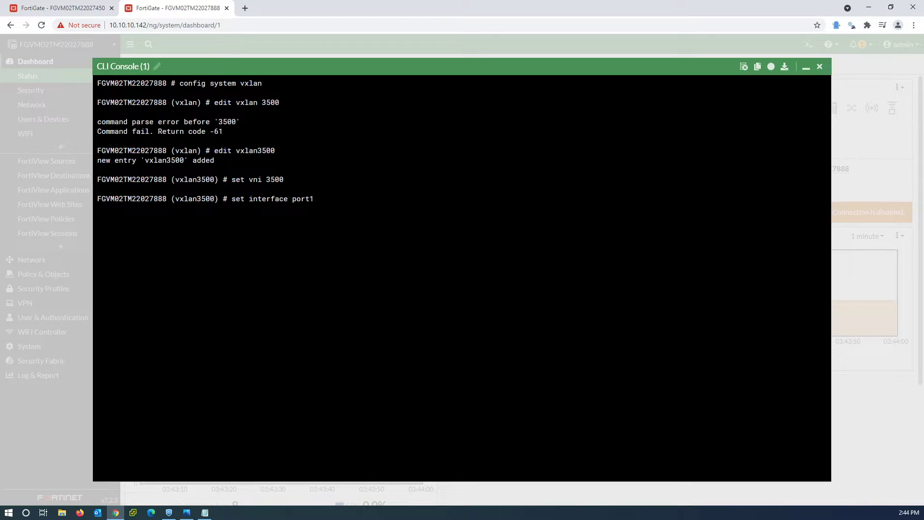
key(Return)
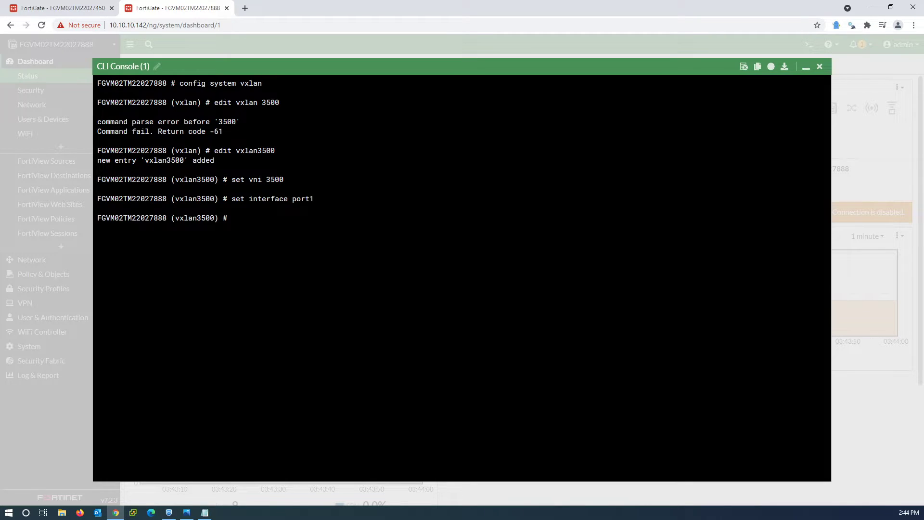
- Set remote IP 10.10.10.141, commit with end, and close the console
text(set r)
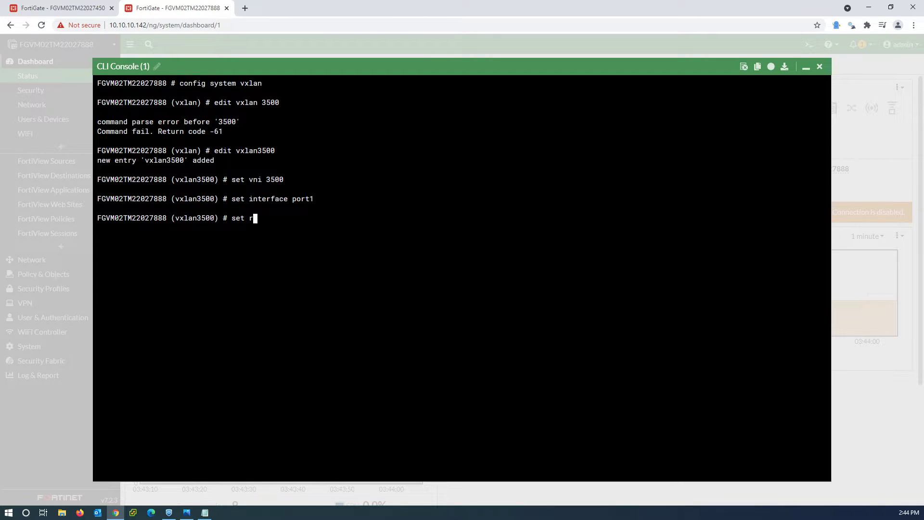
text(emote-ip 10.10.10.141)
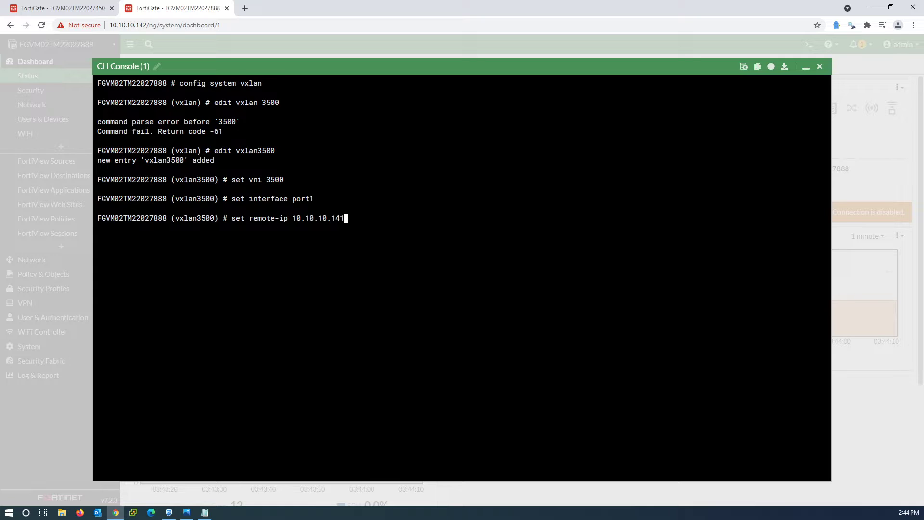
click(187, 512)
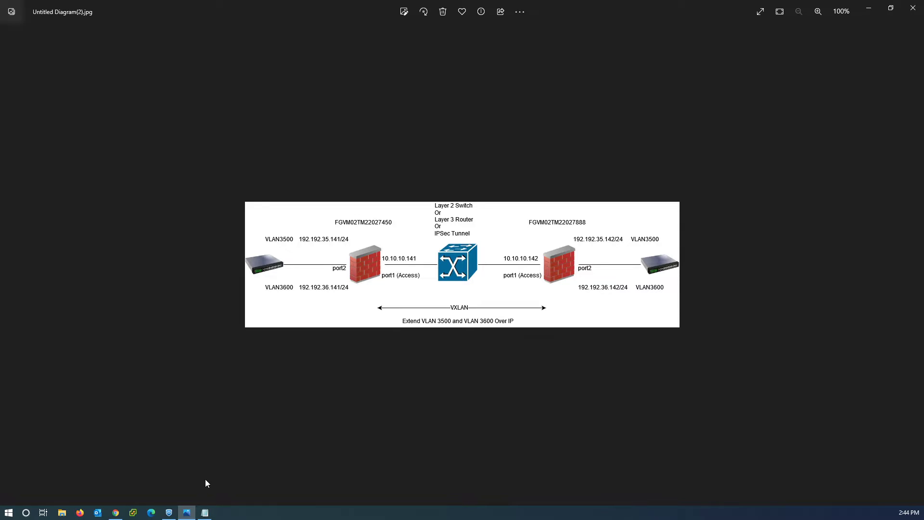
click(186, 513)
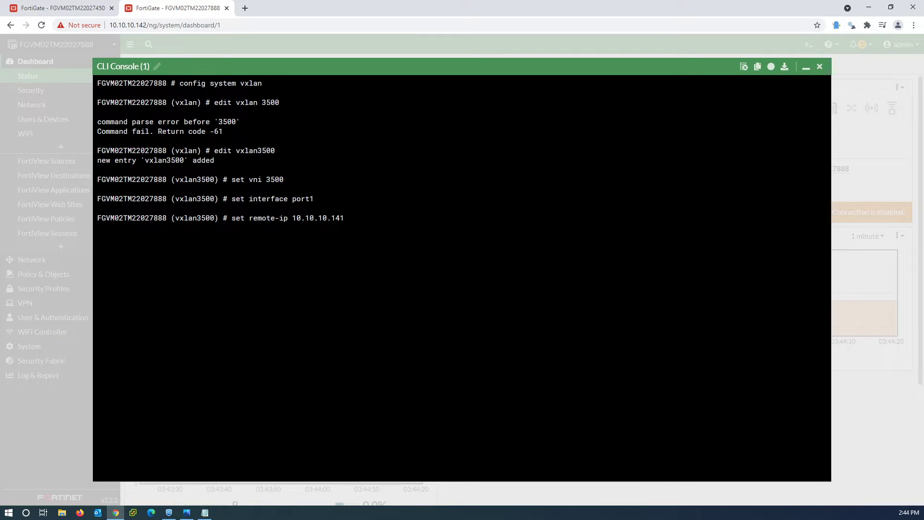
key(Return)
text(end)
key(Return)
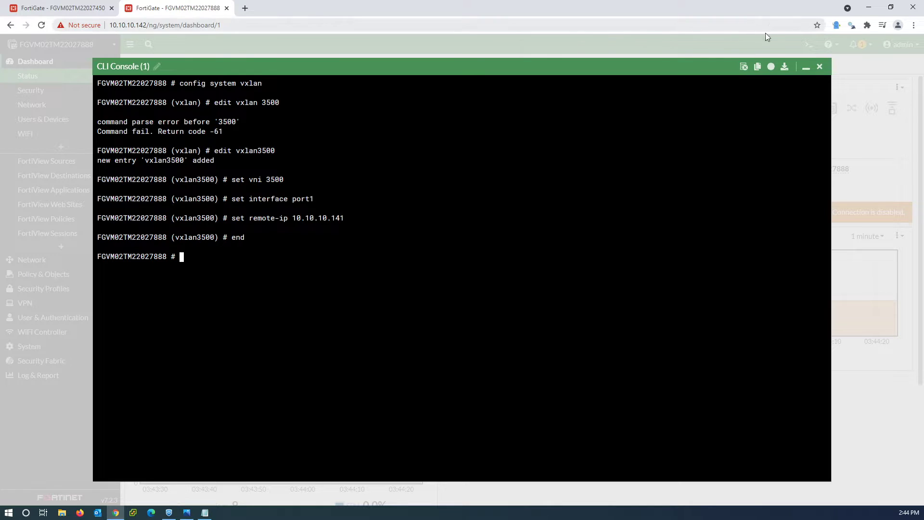
click(820, 67)
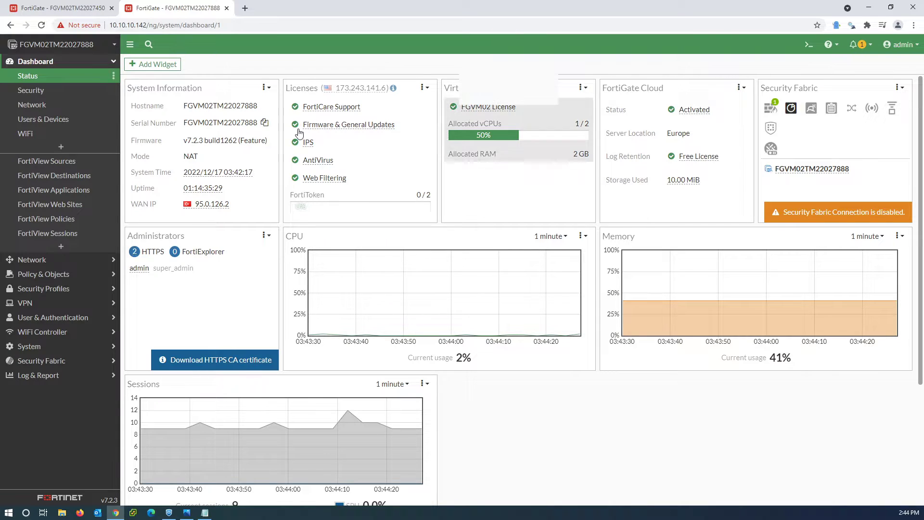
- In Network > Interfaces, expand port1 to confirm vxlan3500, then open the Create New menu
click(51, 261)
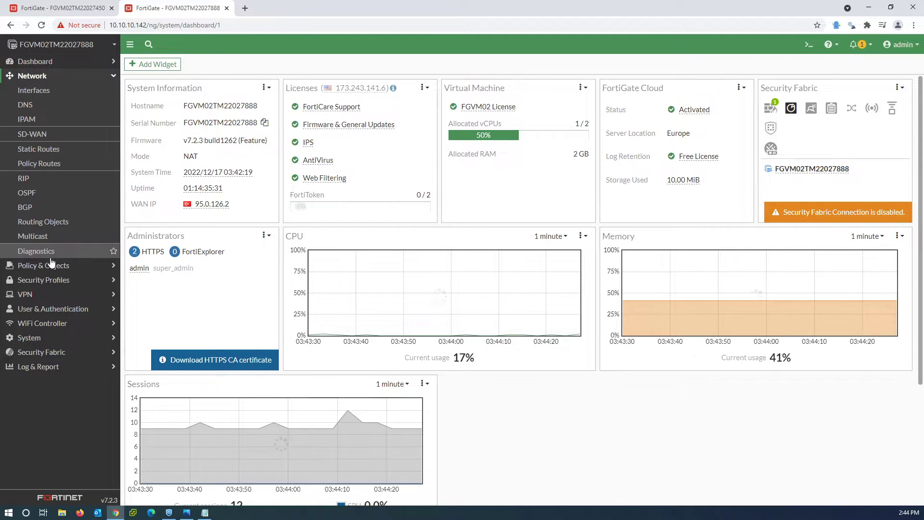
click(66, 92)
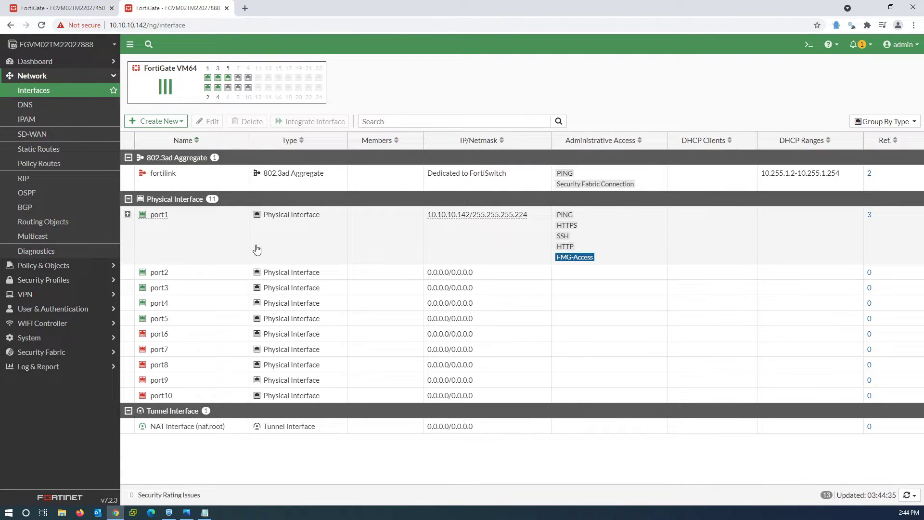
click(128, 214)
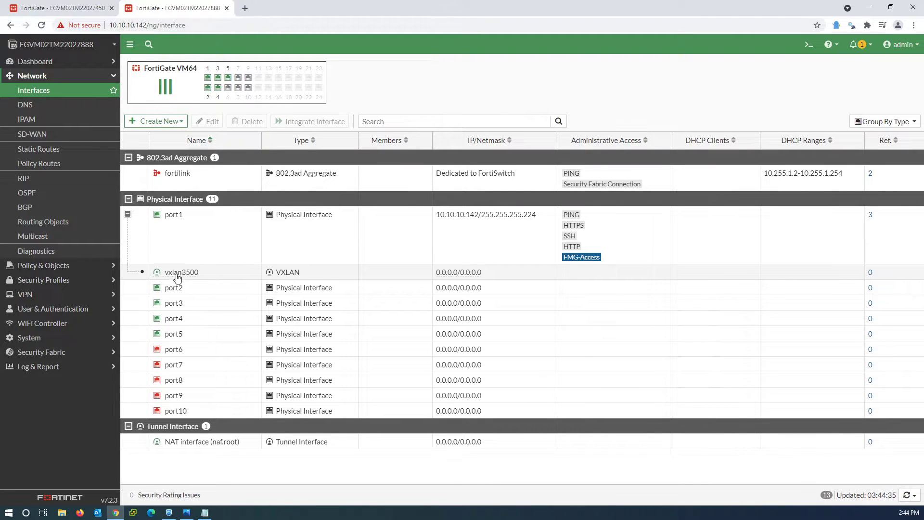
click(160, 121)
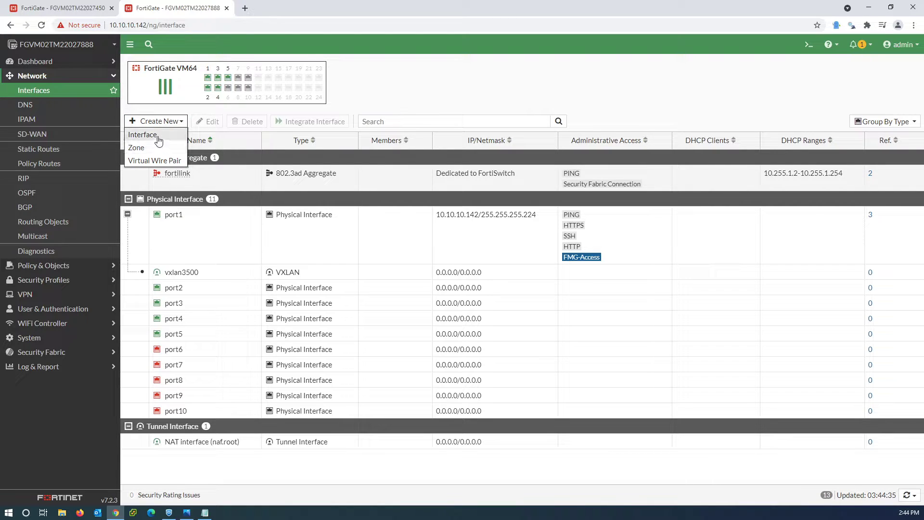
- Create the VLAN 3500 interface on port2 with VLAN ID 3500, PING access and no address object
click(159, 135)
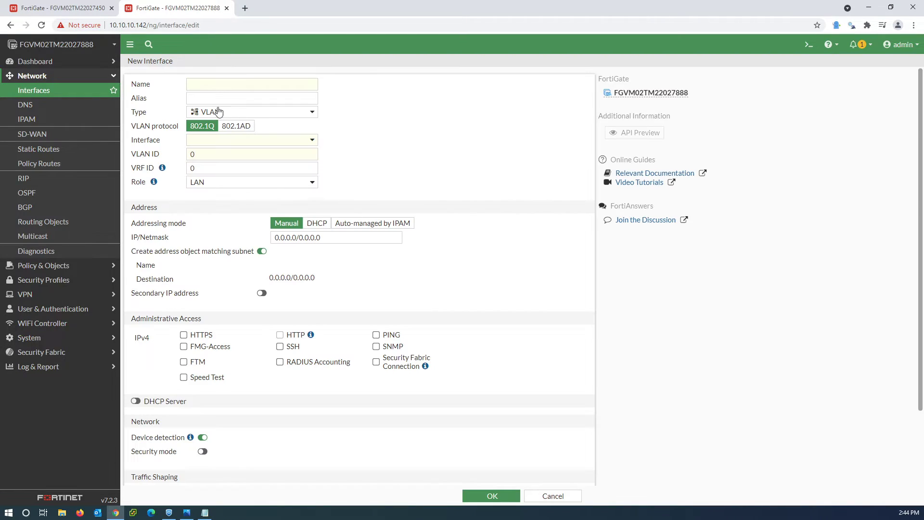
click(207, 86)
text(VLA)
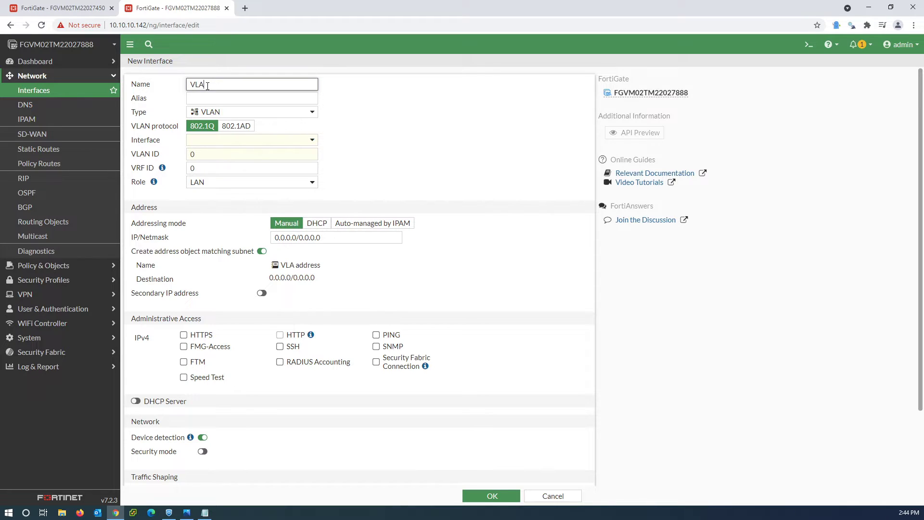
text(N 3500)
click(223, 141)
click(221, 180)
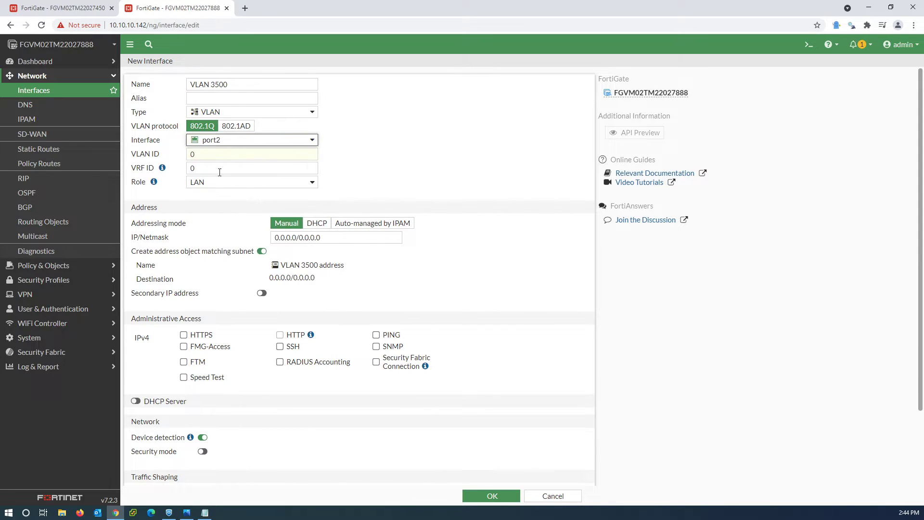
click(216, 156)
key(BackSpace)
text(3)
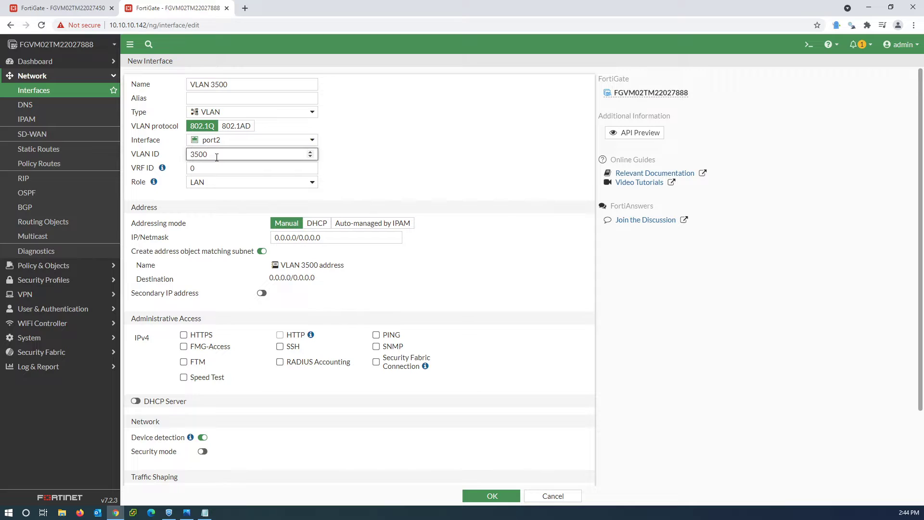
text(500)
click(262, 252)
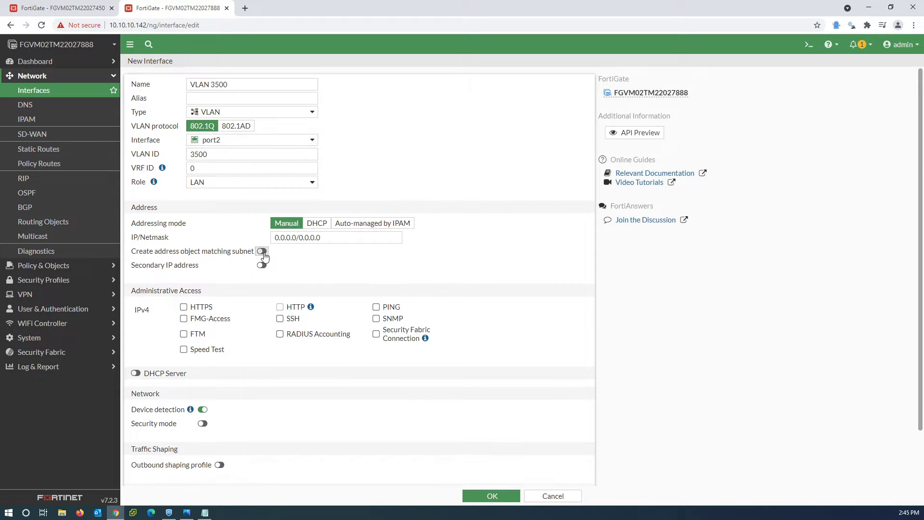
click(376, 307)
scroll(489, 399, down, 2)
click(489, 496)
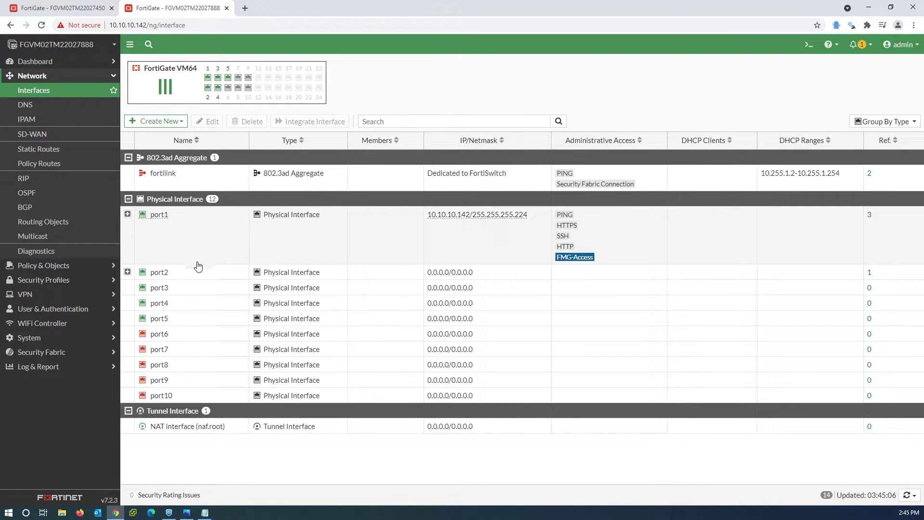
- Expand port2 and port1 to confirm VLAN 3500 and vxlan3500 appear in the list
click(127, 272)
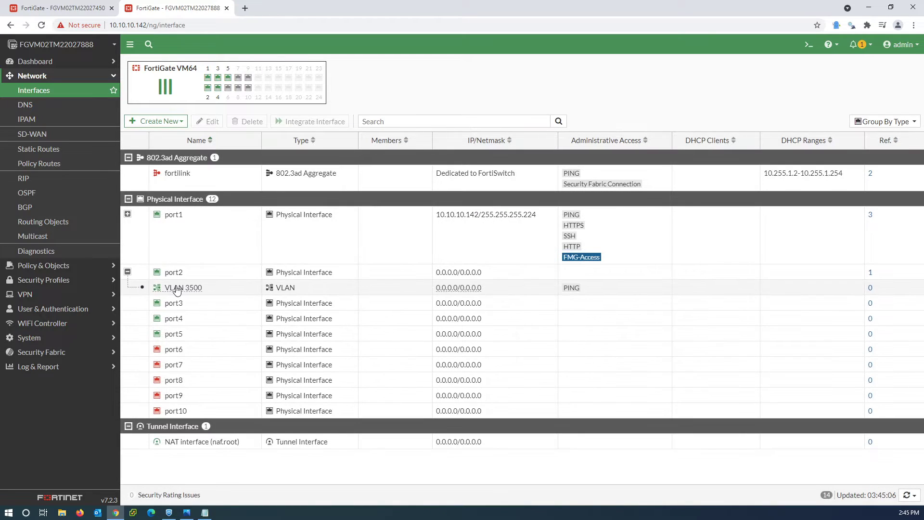
click(127, 214)
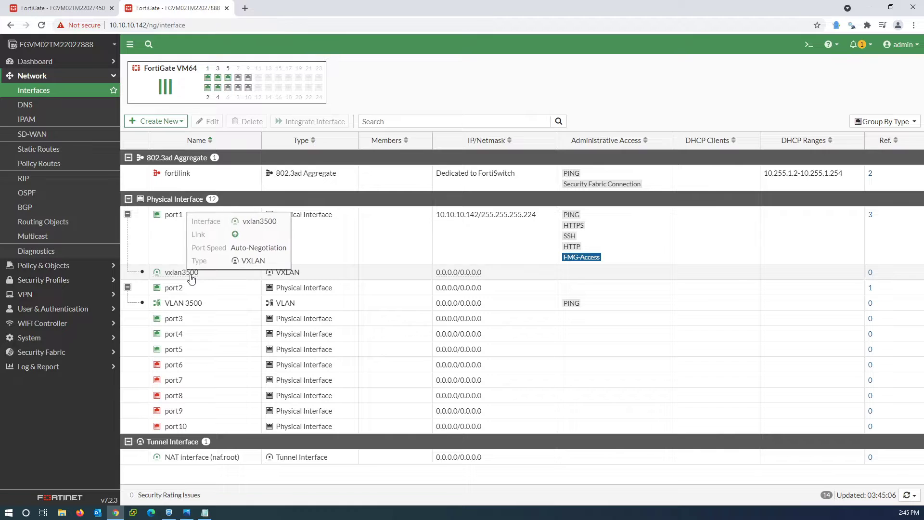
click(155, 121)
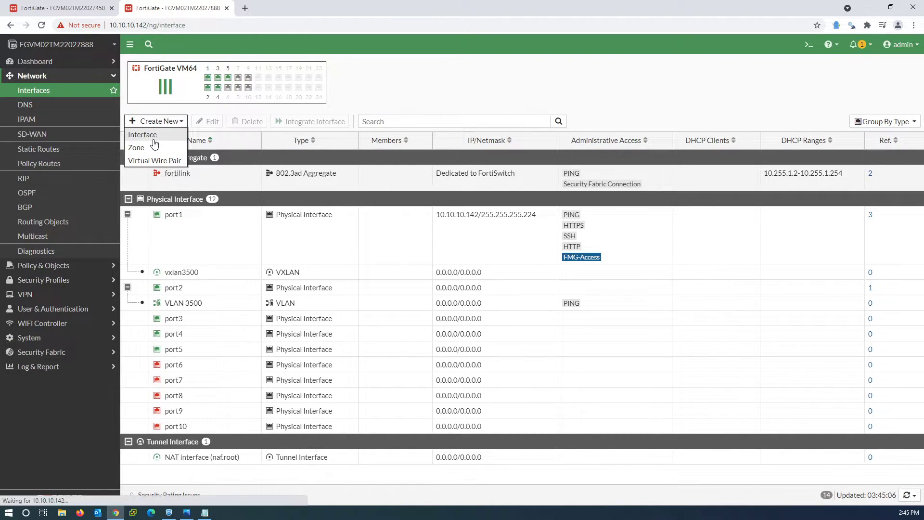
- Start a new Software Switch interface named 'VLAN 3500 Sw'
click(154, 135)
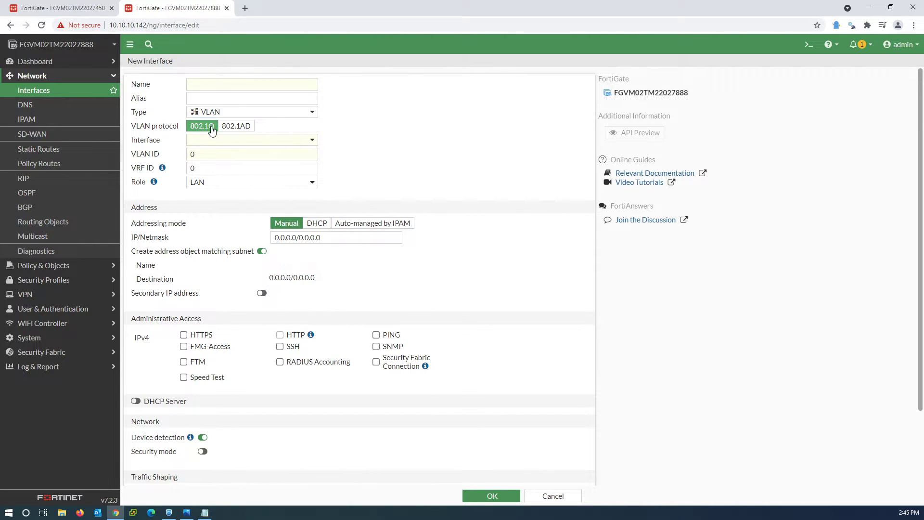
click(220, 113)
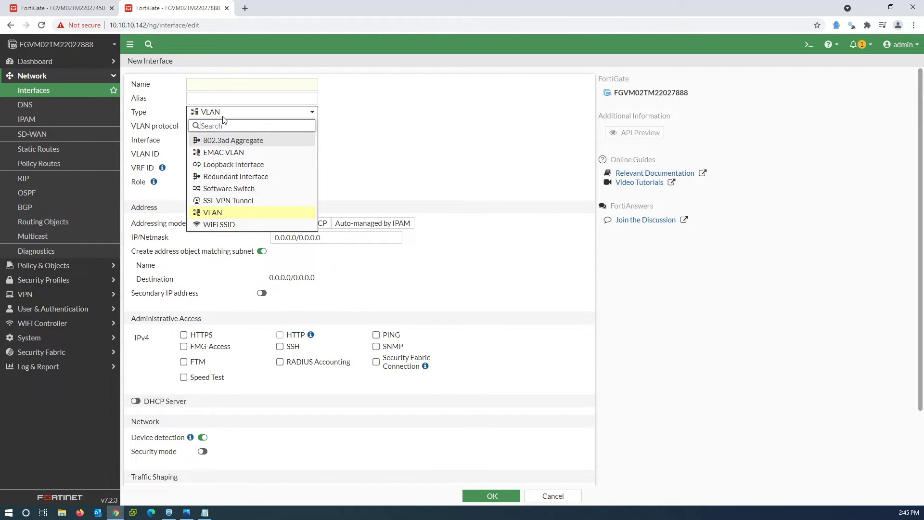
click(225, 189)
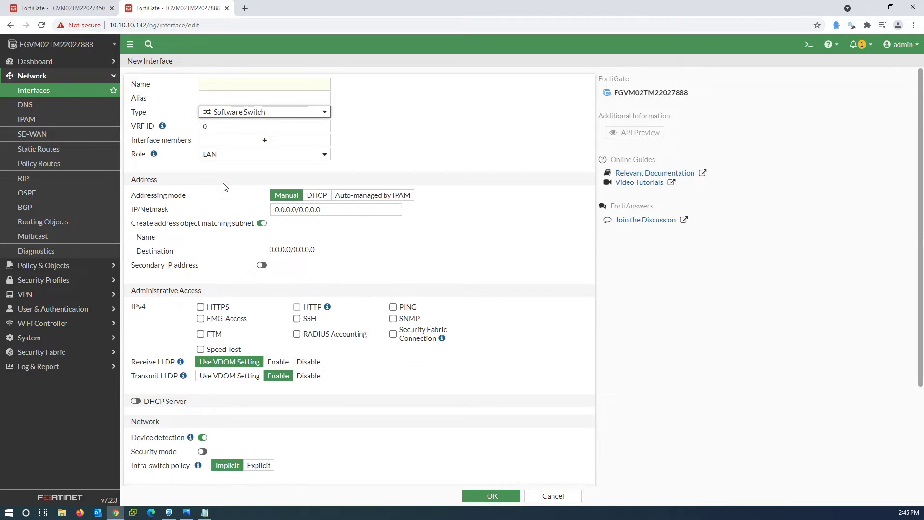
click(225, 83)
click(62, 8)
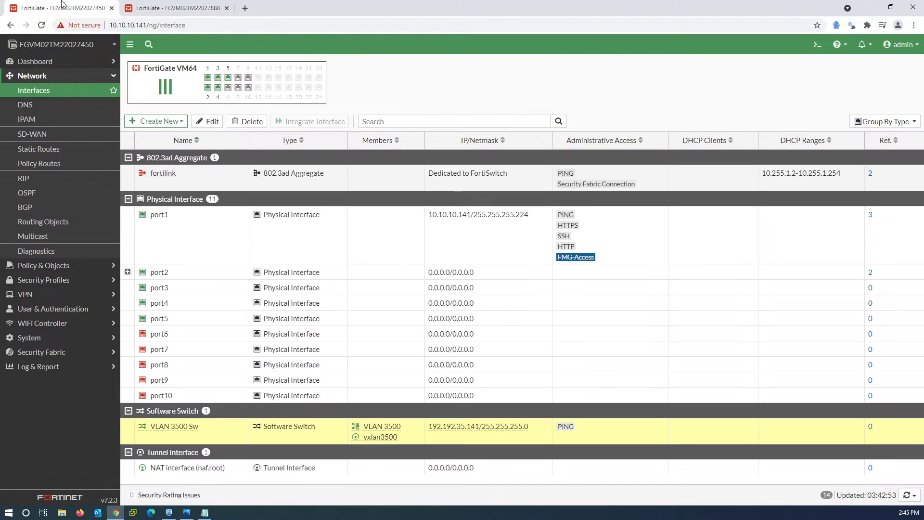
click(178, 6)
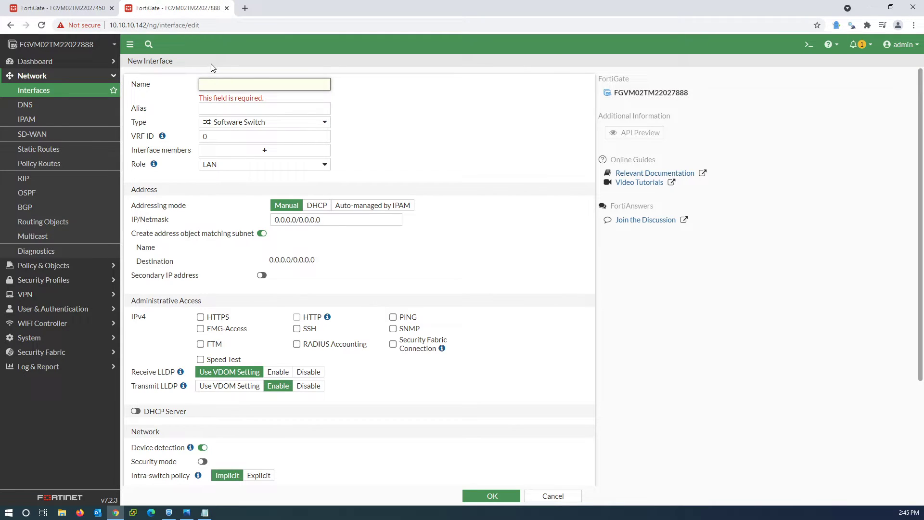
text(VLAN 3500)
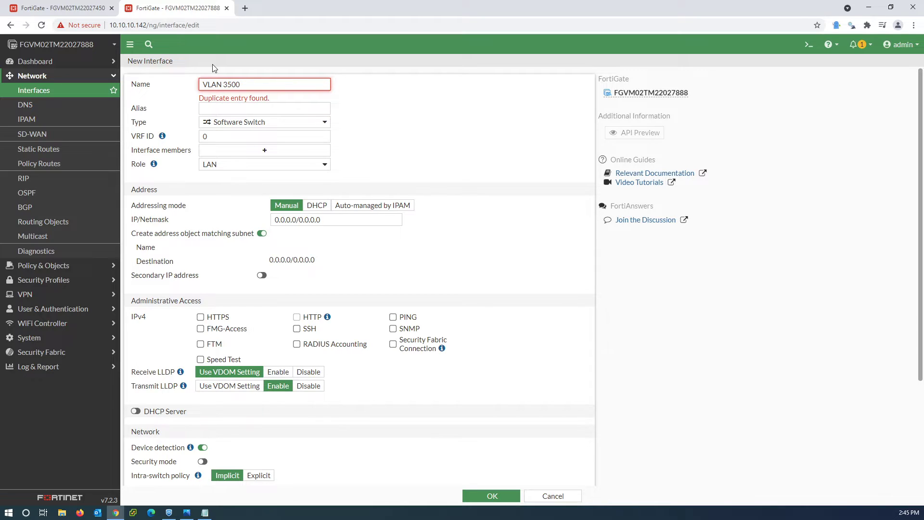
text( Sw)
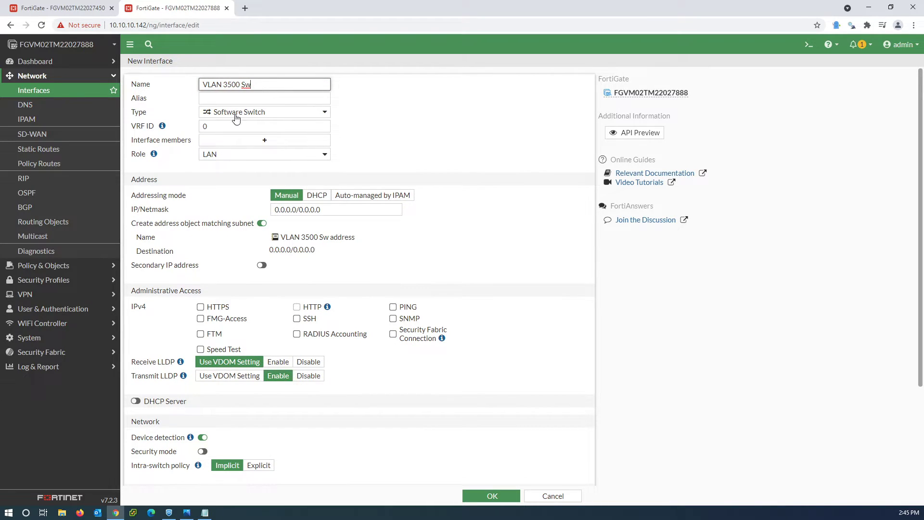
- Add members VLAN 3500 and vxlan3500, set IP 192.192.35.142/24, no address object, allow PING, save
click(252, 141)
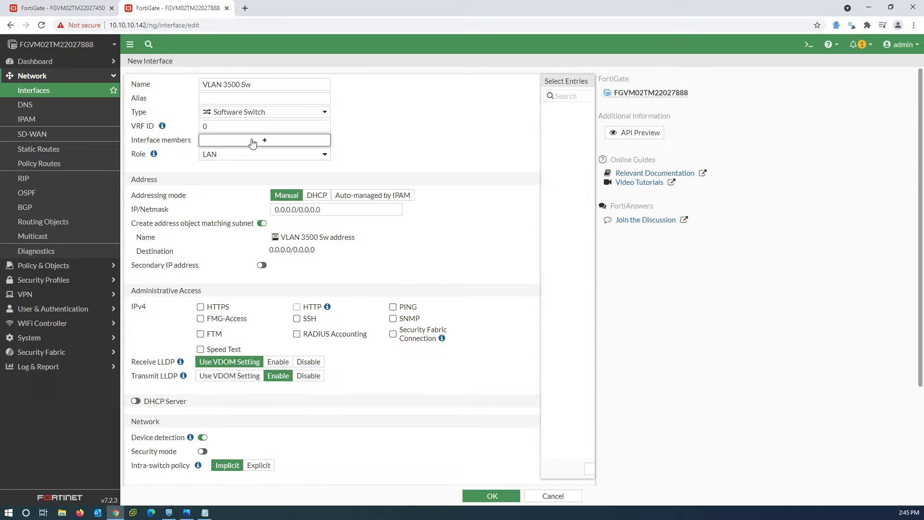
click(518, 157)
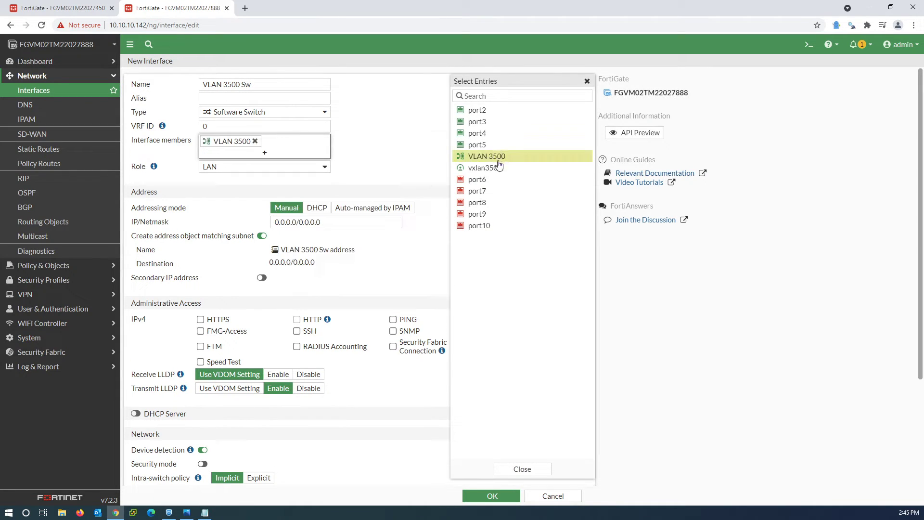
click(492, 168)
drag(337, 222, 266, 222)
key(BackSpace)
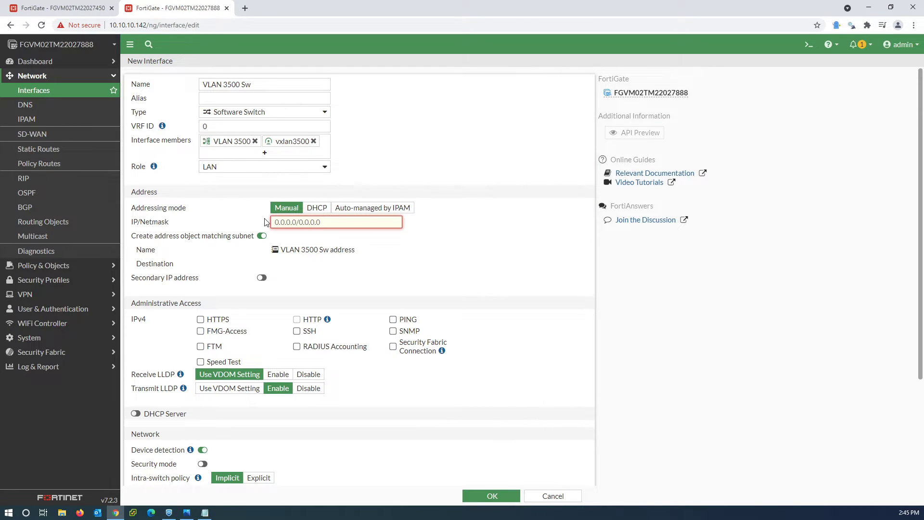
click(186, 513)
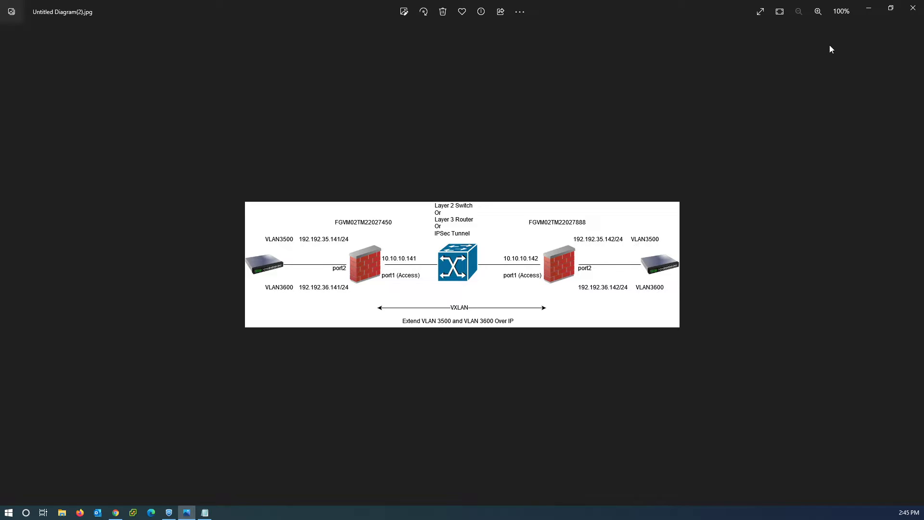
click(870, 8)
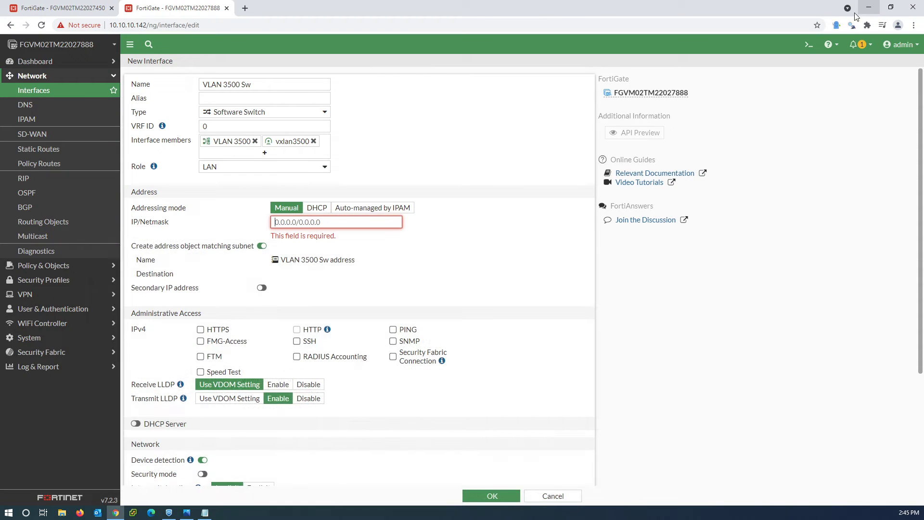
text(192.192.35)
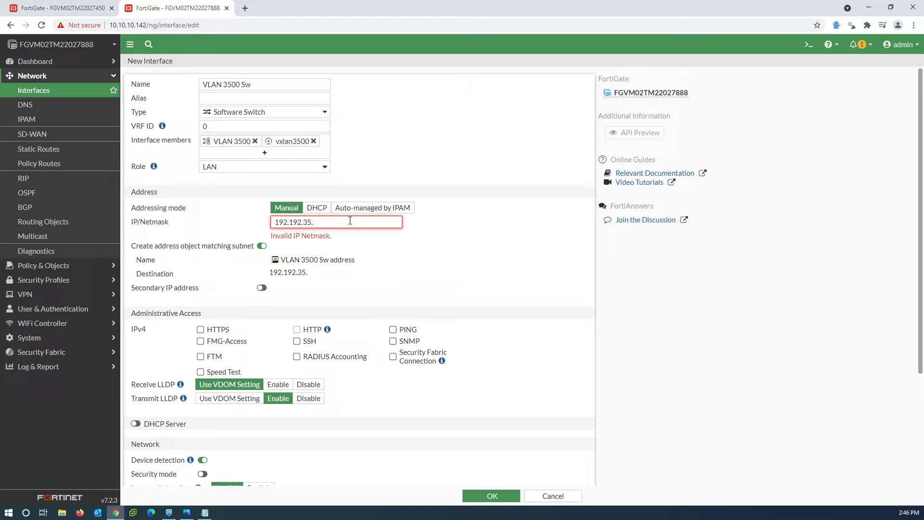
text(.142/24)
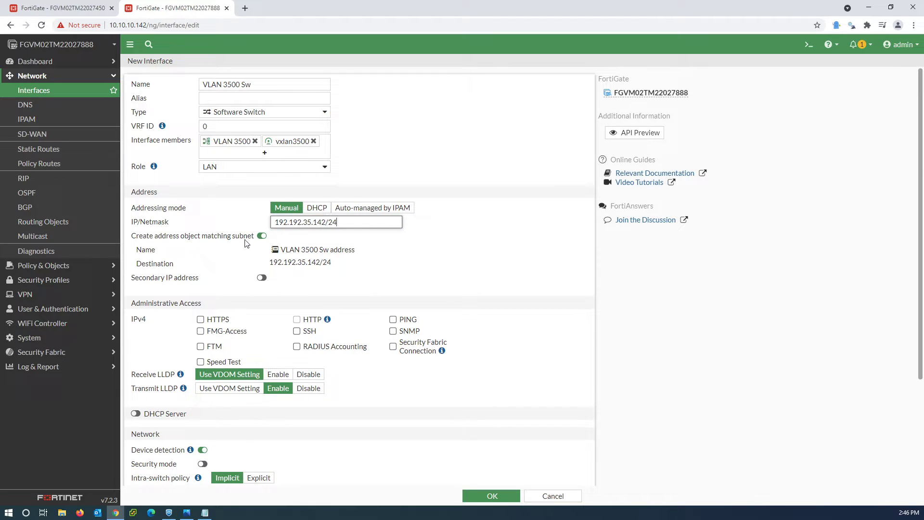
click(262, 235)
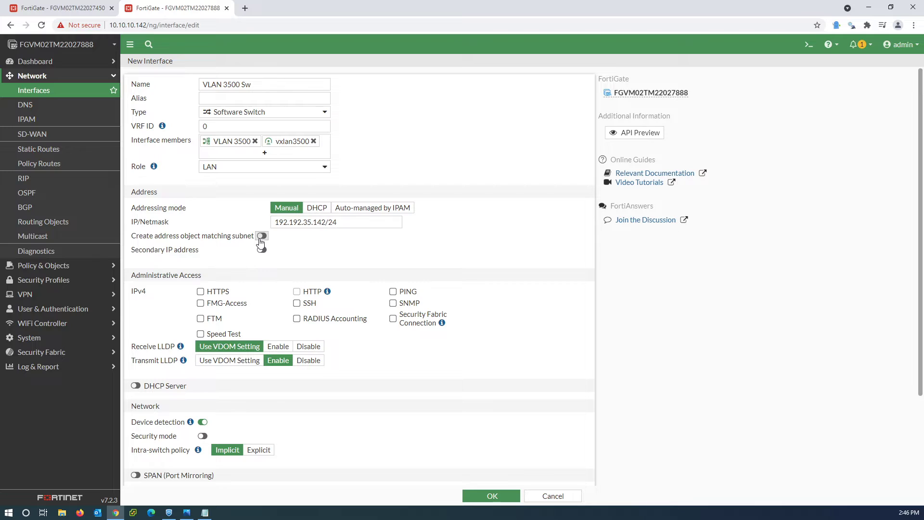
click(394, 292)
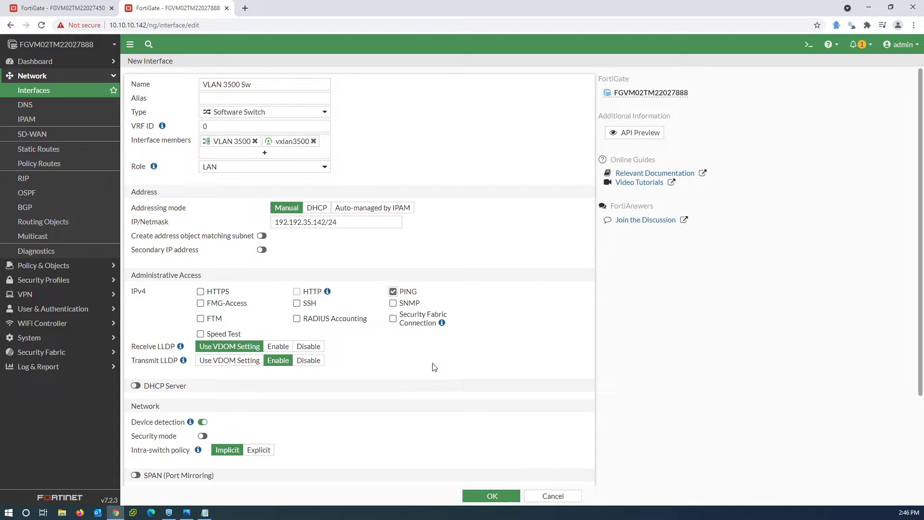
click(487, 495)
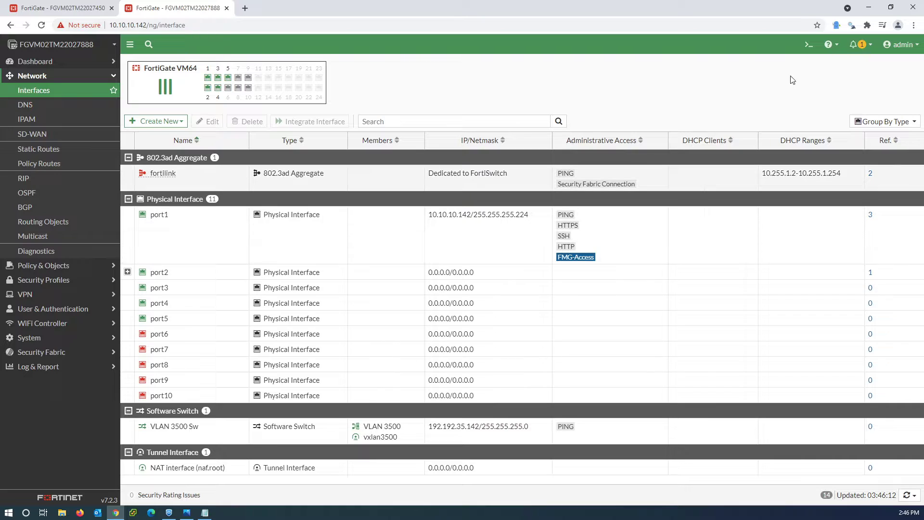
- Run 'execute ping 192.192.35.141' in the CLI console and confirm 0% packet loss
click(807, 47)
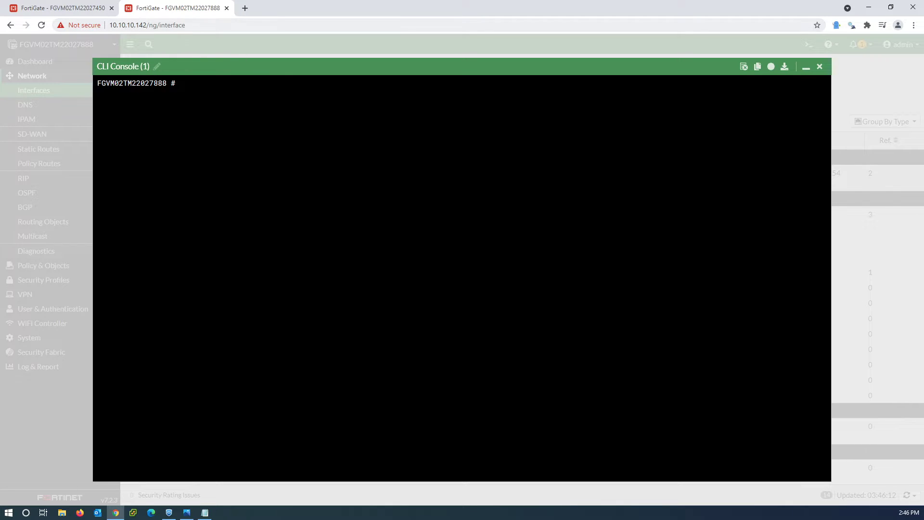
text(execute ping 192.192.3)
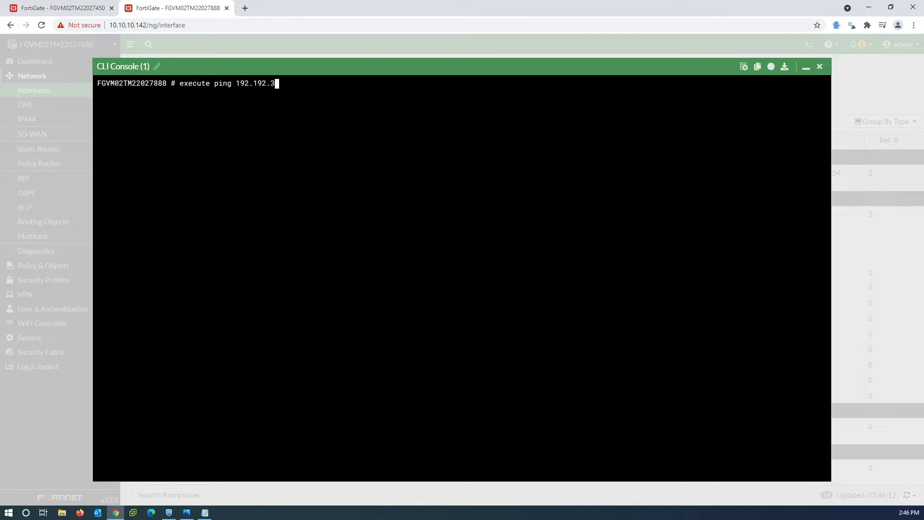
text(5.141)
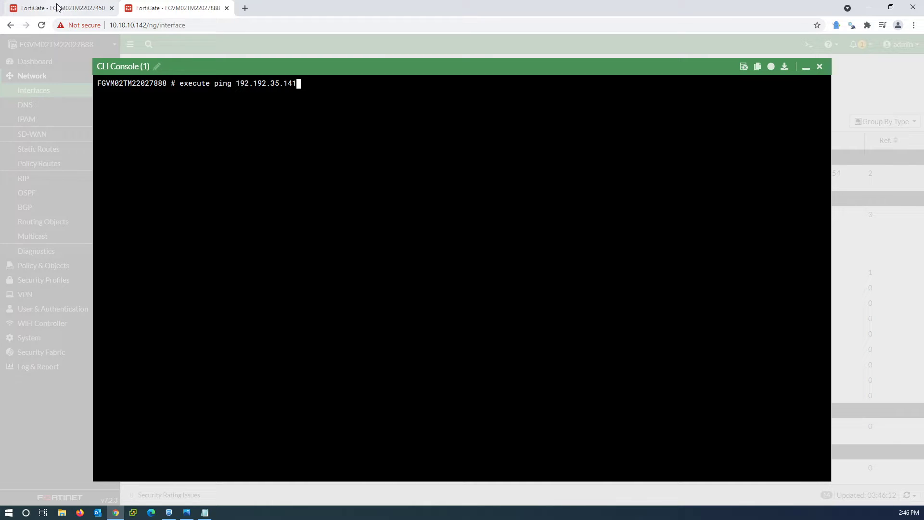
click(186, 513)
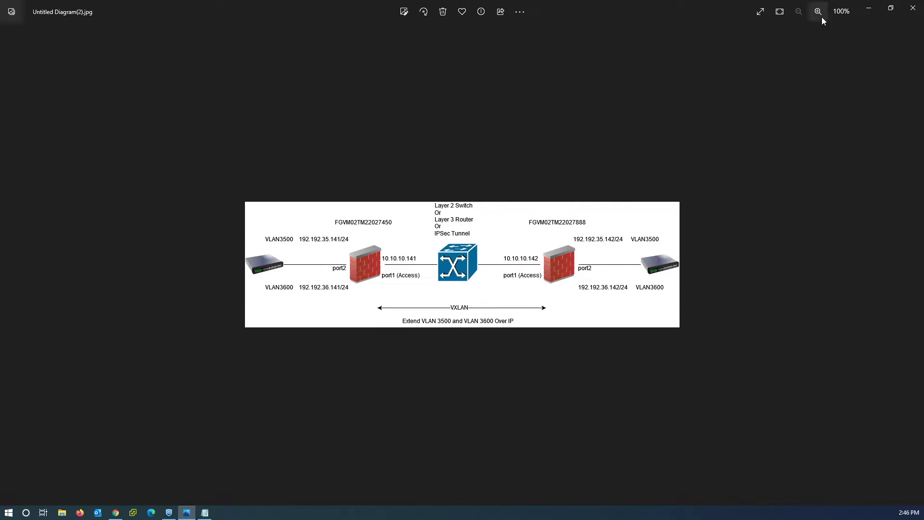
click(864, 14)
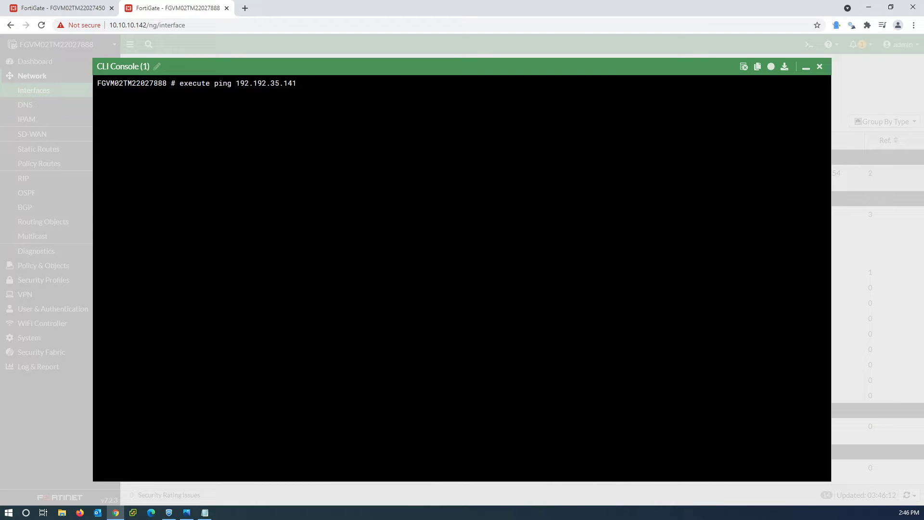
key(Return)
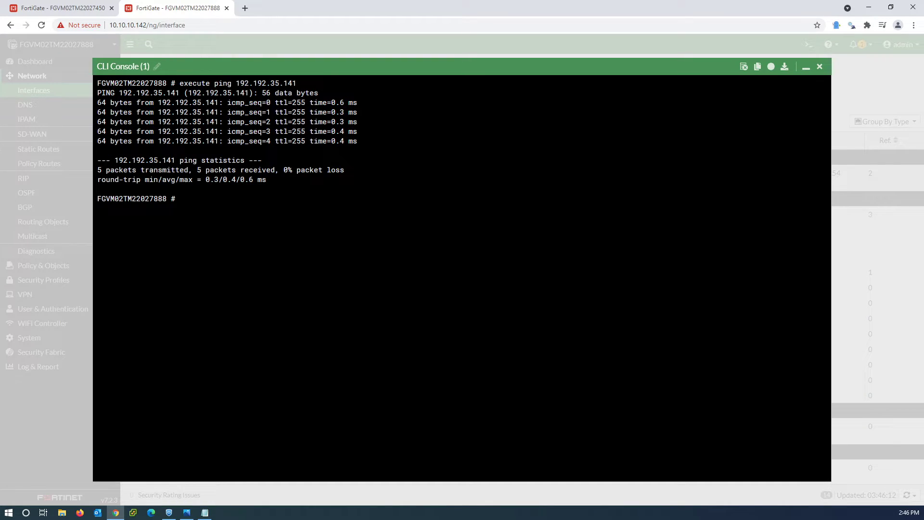
text(diagnose sys vxlan fb)
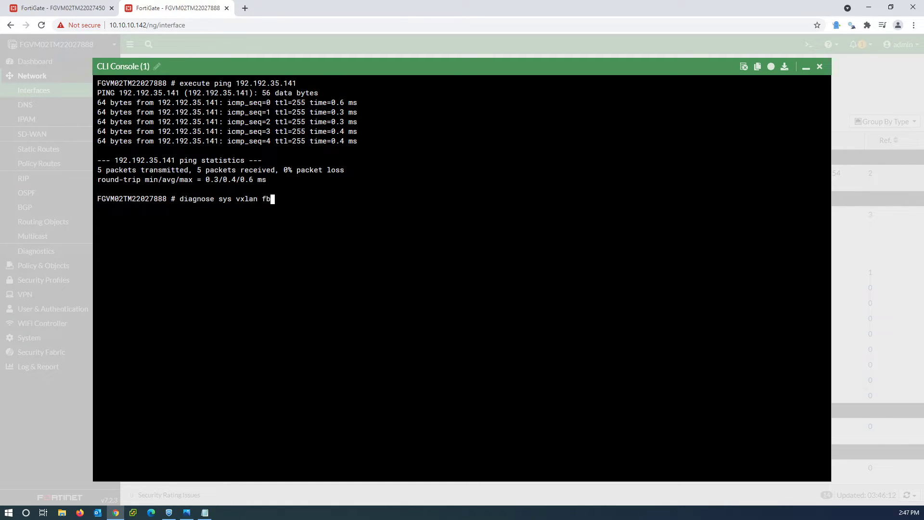
text(li)
- Run 'diagnose sys vxlan fdb list vxlan3500' and note the learned MAC and remote 10.10.10.141
key(BackSpace)
key(BackSpace)
key(BackSpace)
key(BackSpace)
text(fdb list vla)
key(BackSpace)
key(BackSpace)
text(xlan3500)
key(Return)
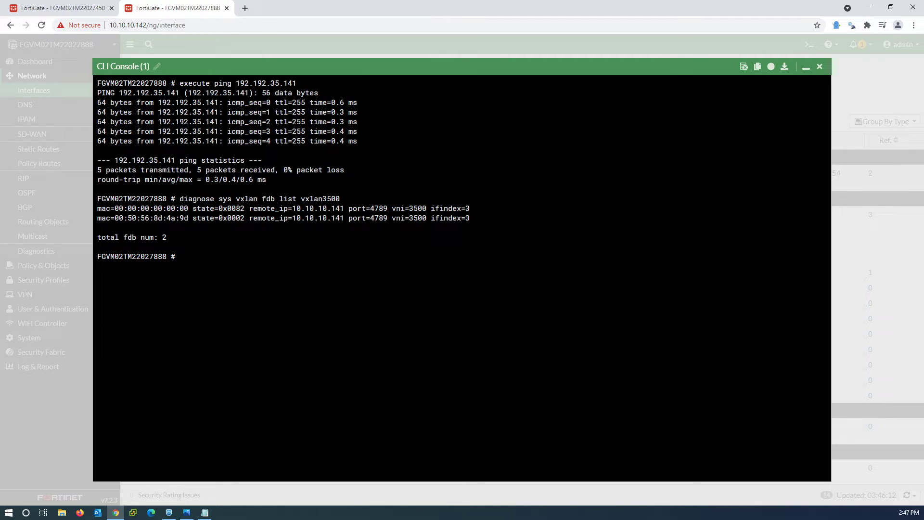
drag(128, 218, 180, 218)
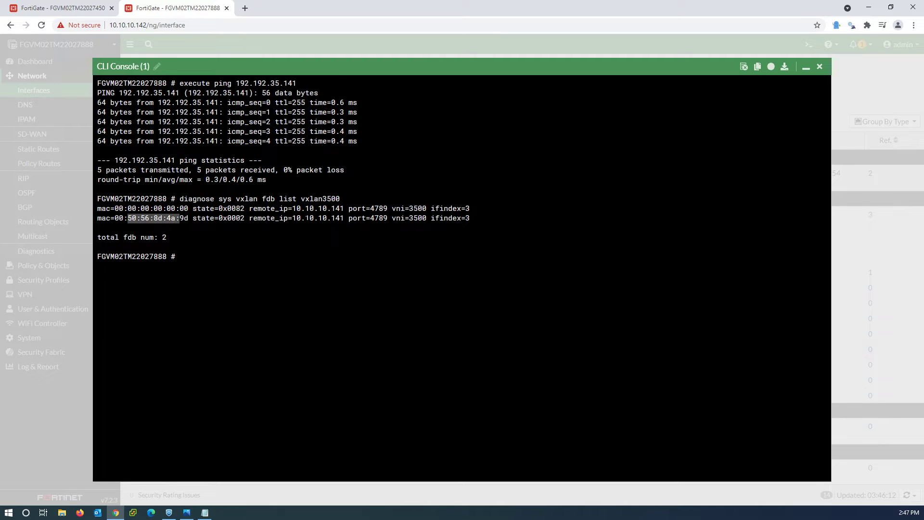
drag(304, 218, 347, 218)
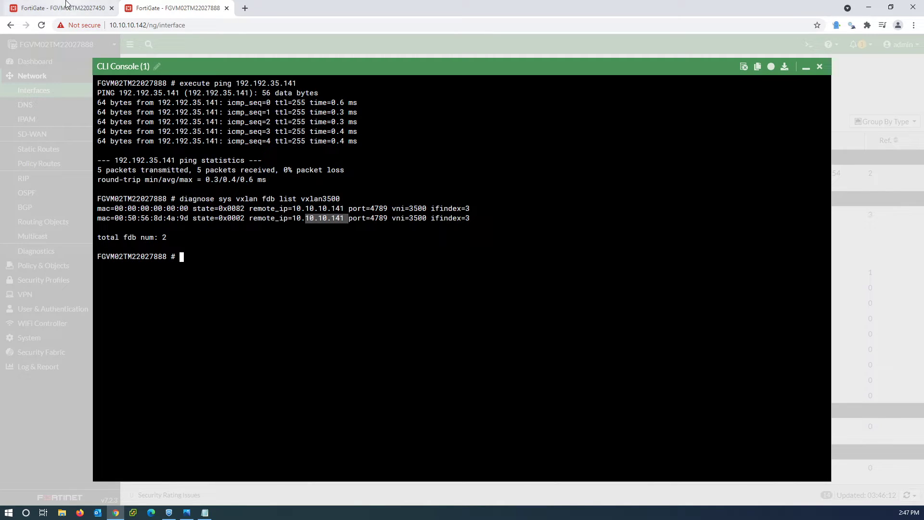
- Compare the learned MAC with port2's MAC address on the other FortiGate
click(78, 14)
double_click(185, 280)
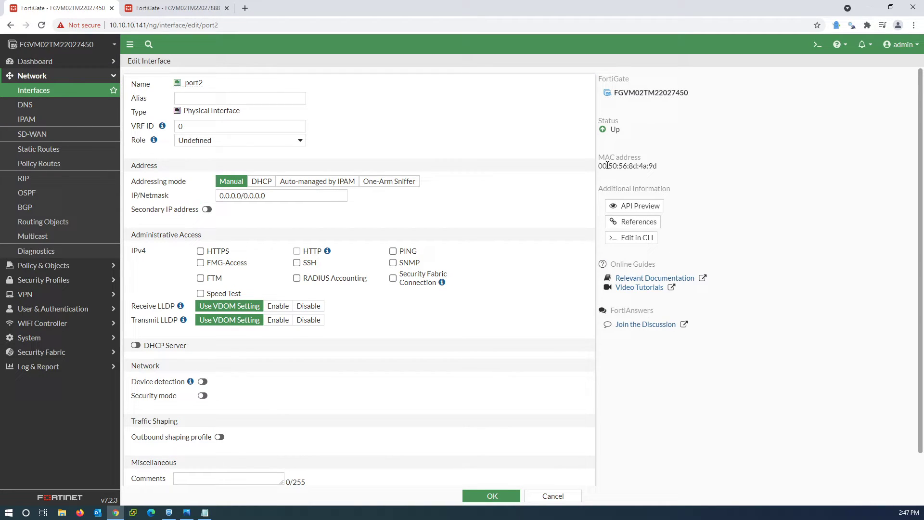
drag(608, 166, 669, 169)
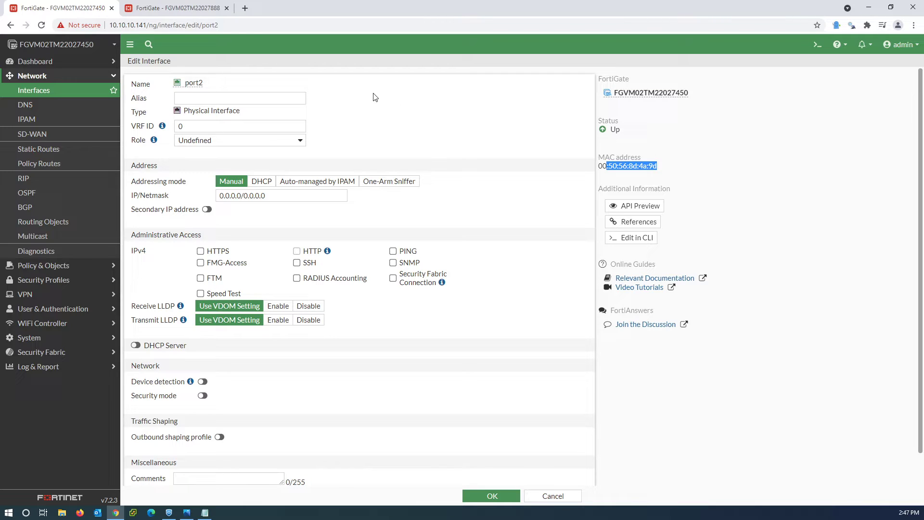
click(183, 10)
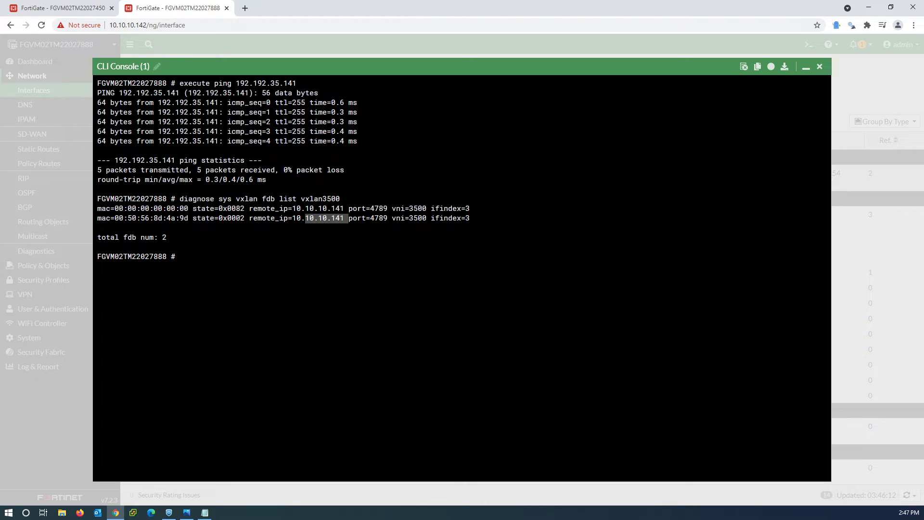
drag(167, 217, 188, 217)
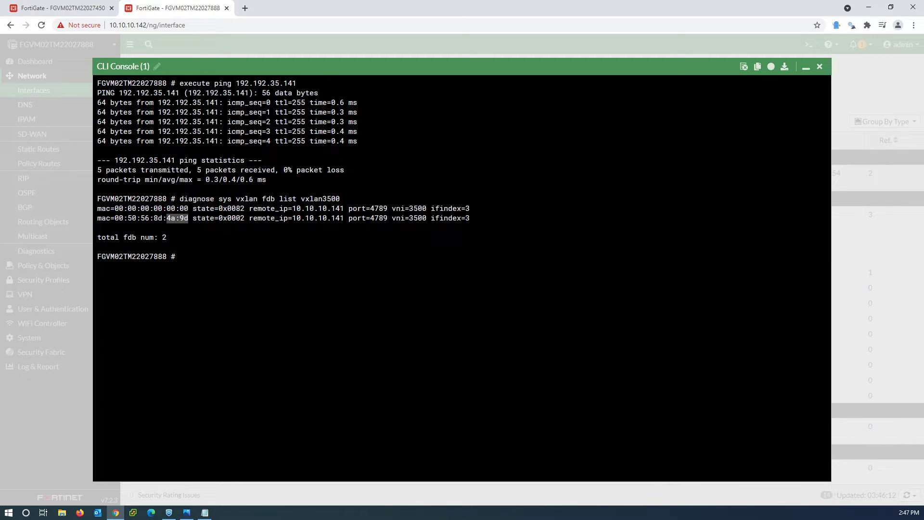
- Copy the fdb list command and open the first FortiGate's CLI console
drag(180, 198, 340, 199)
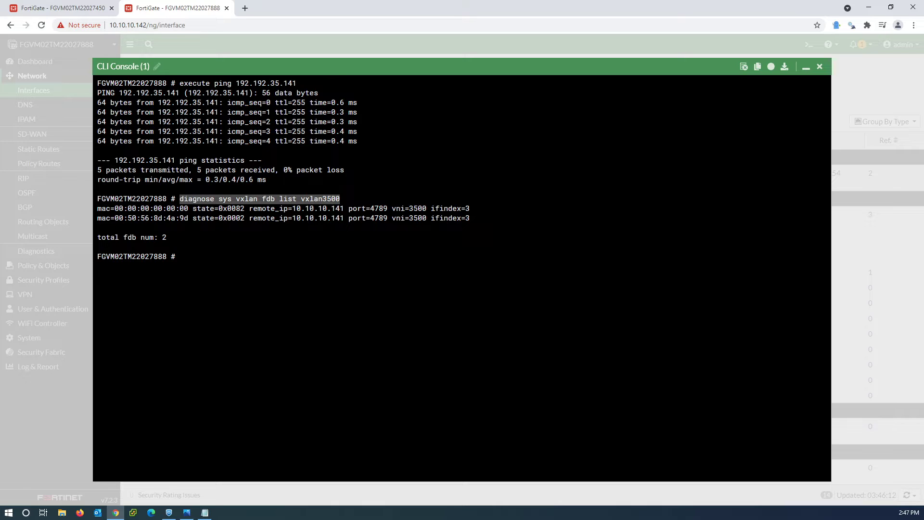
right_click(334, 198)
click(369, 234)
click(64, 8)
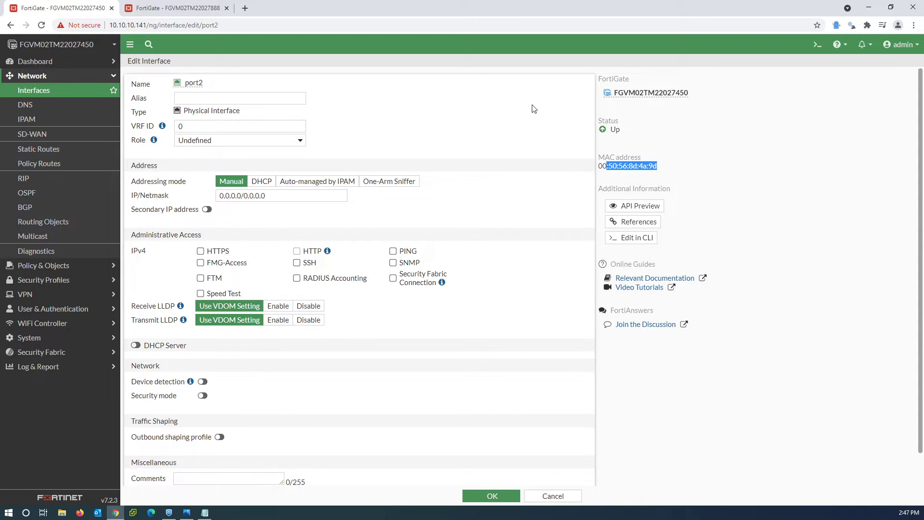
click(818, 44)
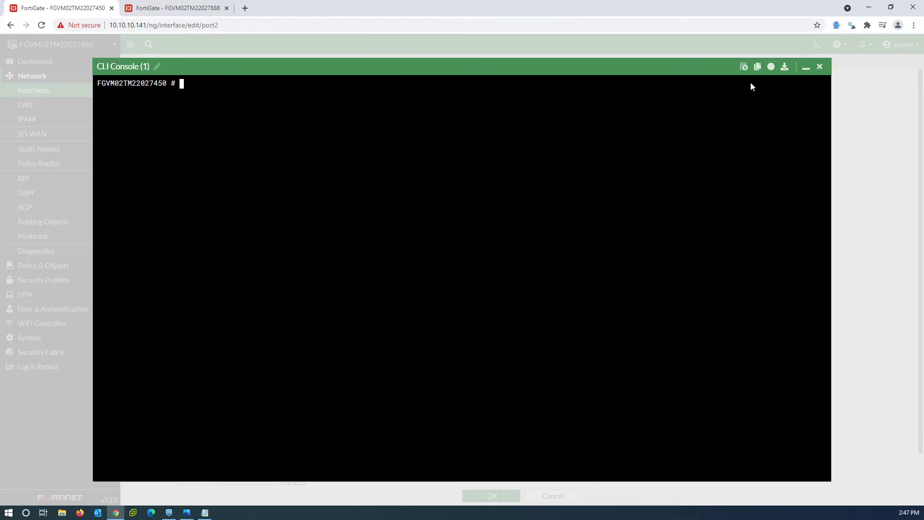
- Paste and run the vxlan3500 fdb list, confirming three entries learned via 10.10.10.142
right_click(505, 182)
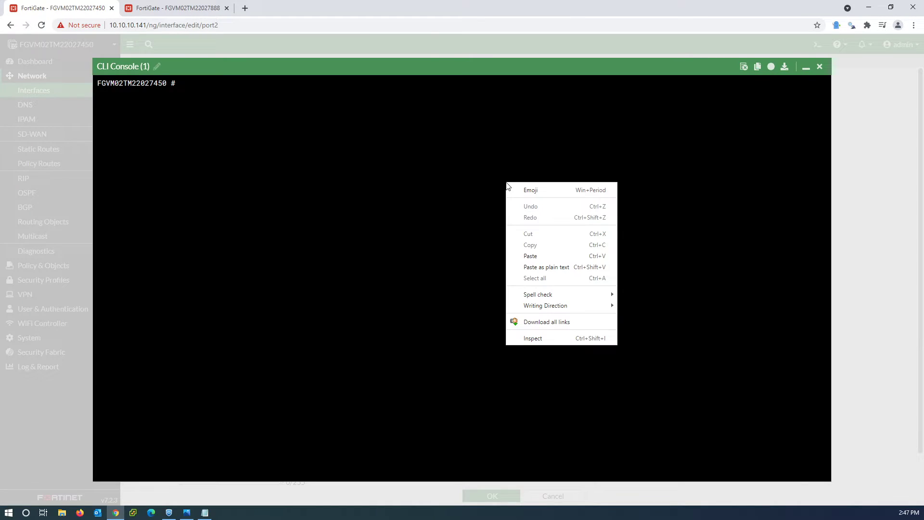
click(539, 257)
key(Return)
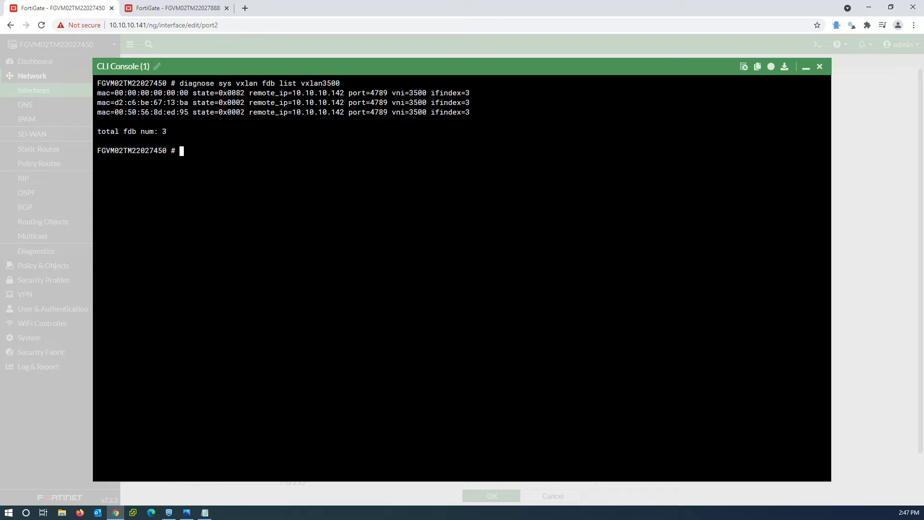
drag(336, 111, 344, 112)
click(344, 112)
text(config system vxlan 360)
- Under config system vxlan, create vxlan3600 with VNI 3600
key(BackSpace)
key(BackSpace)
key(BackSpace)
key(Return)
text(edit vx)
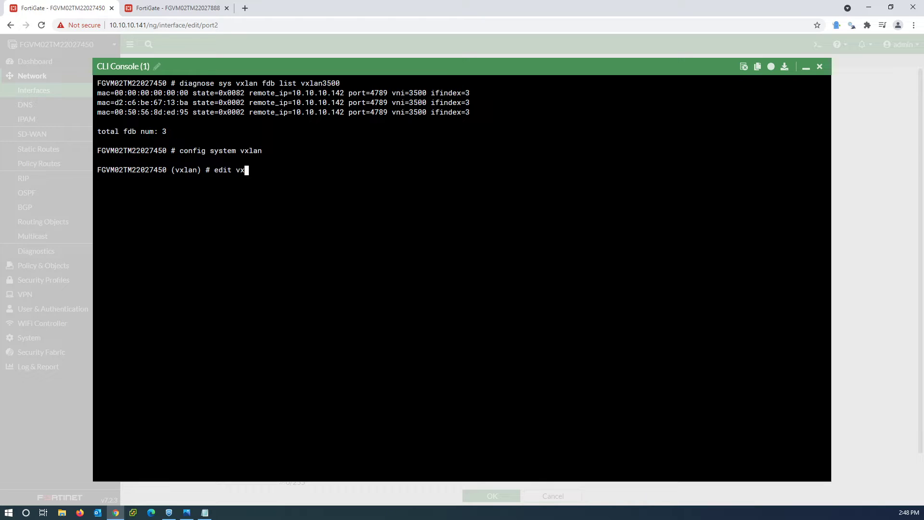
text(lan3600)
key(Return)
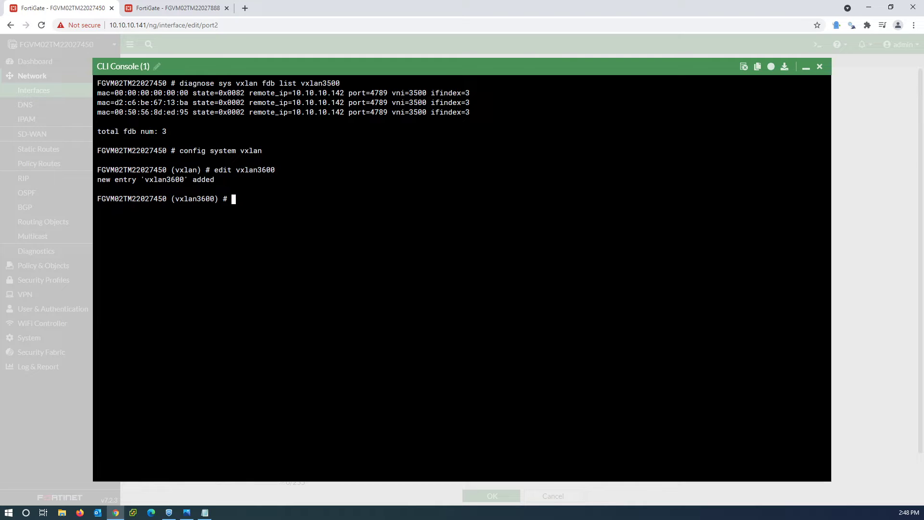
key(Return)
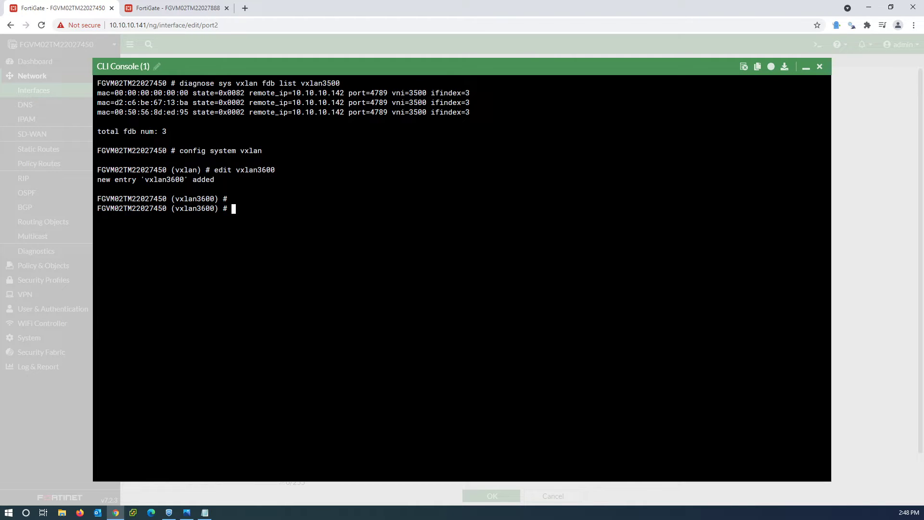
text(set vni 3600)
key(Return)
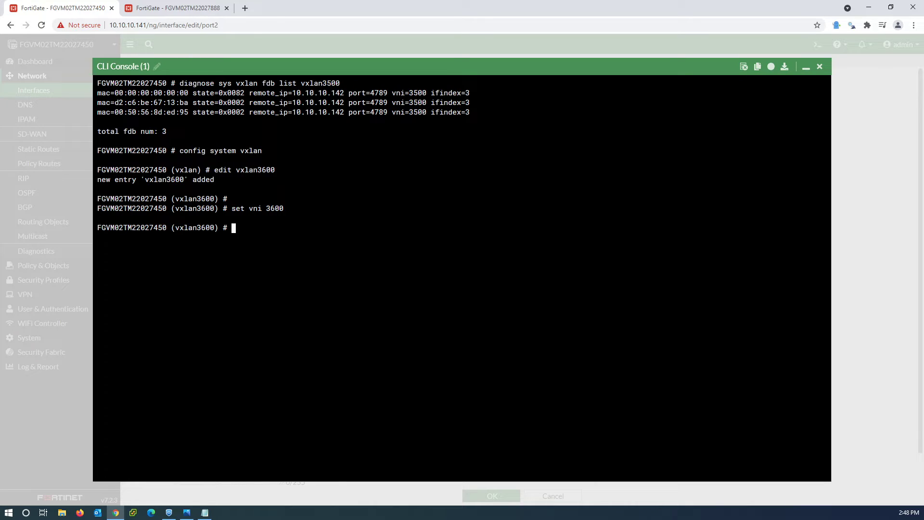
- Bind vxlan3600 to port1 with remote-ip 10.10.10.142, commit with end, and close the console
text(interface port1)
key(Return)
text(set remote-ip )
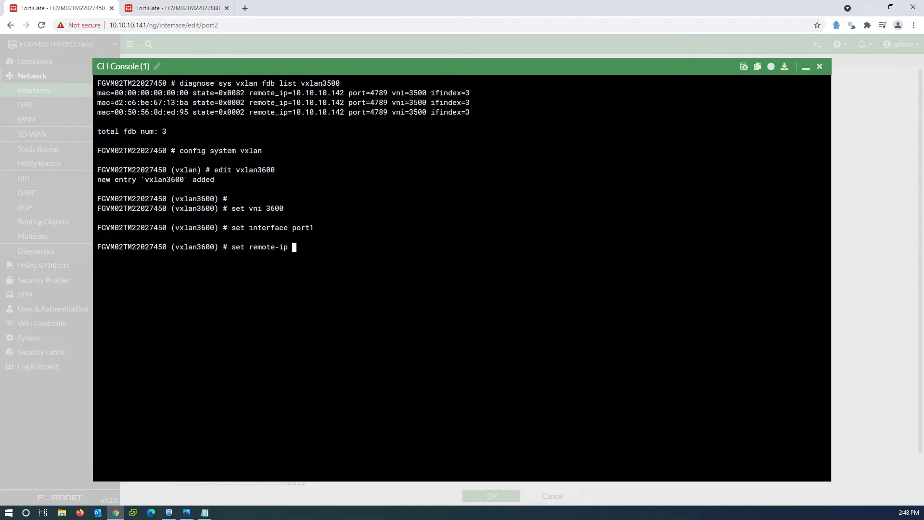
text(10.10.10.142)
key(Return)
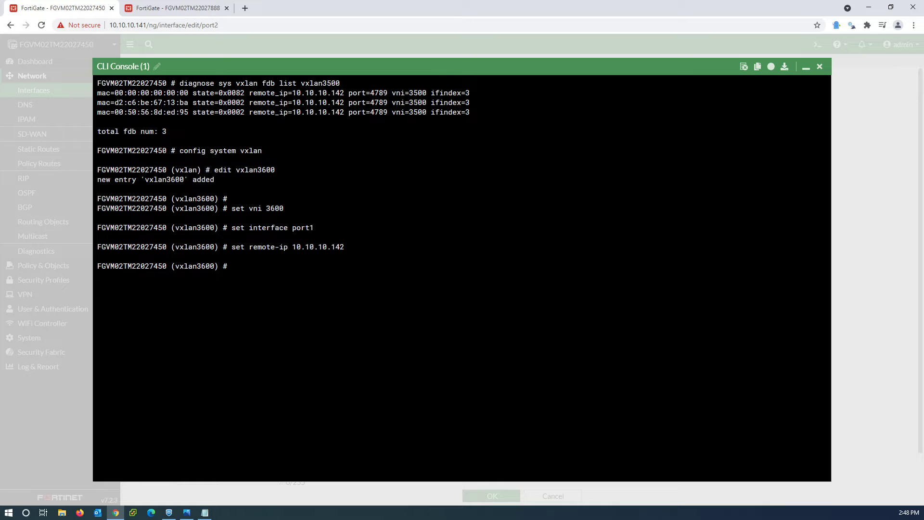
text(end)
key(Return)
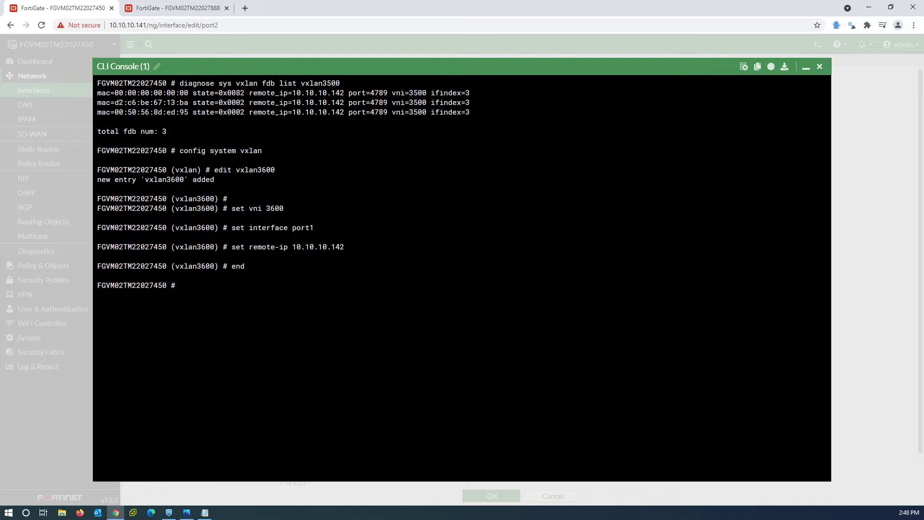
click(820, 66)
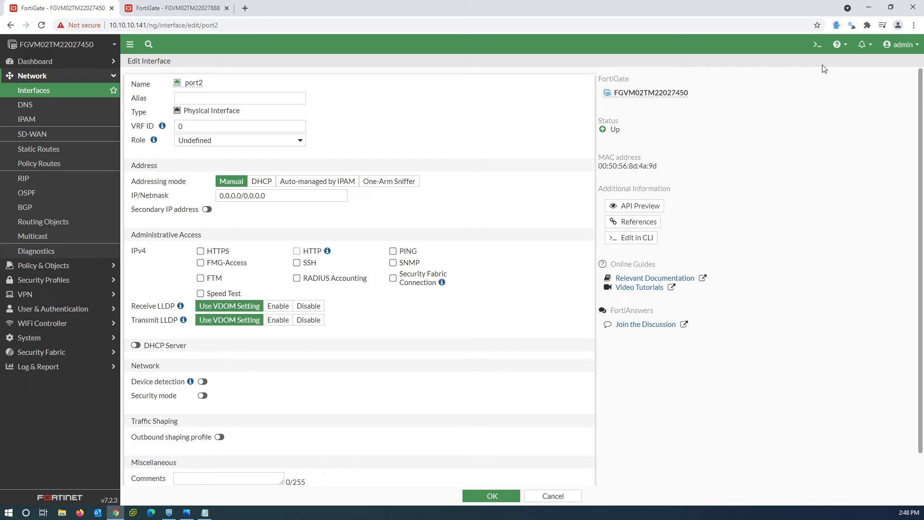
- From the interface list, start a new interface named 'VLAN 3600'
click(63, 90)
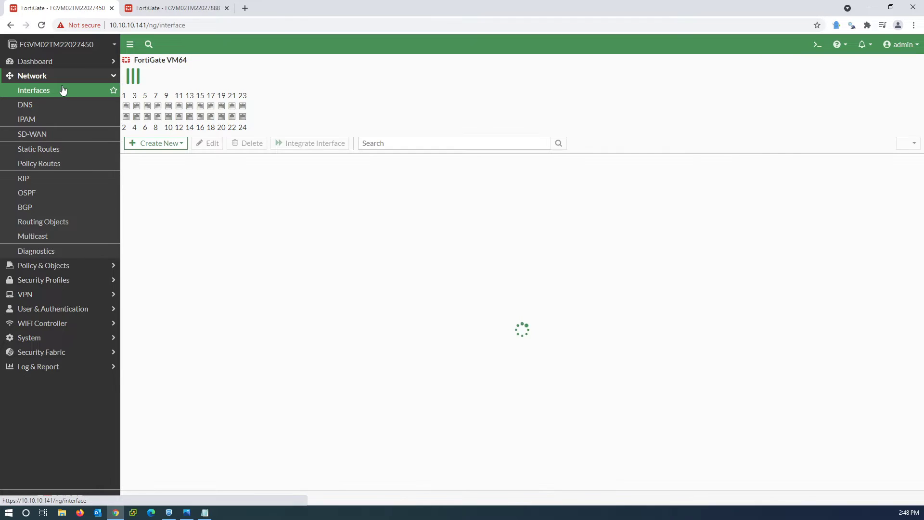
click(128, 213)
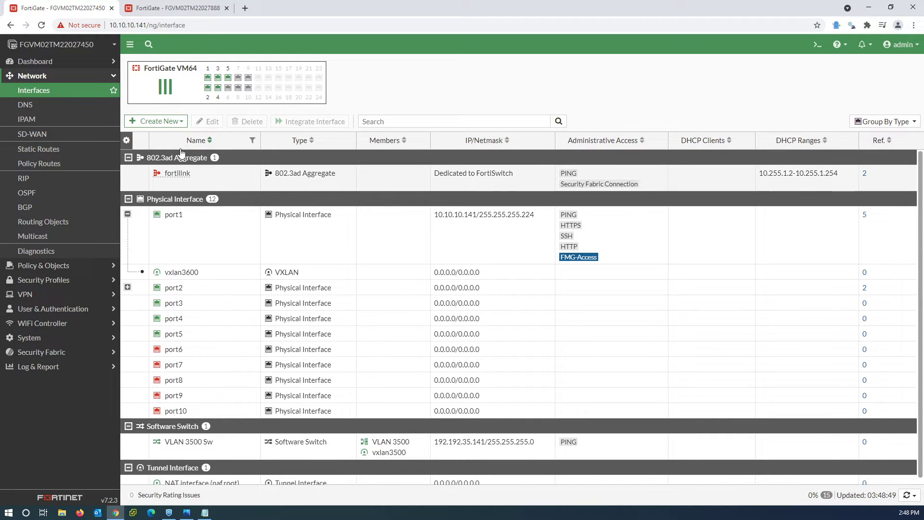
click(158, 126)
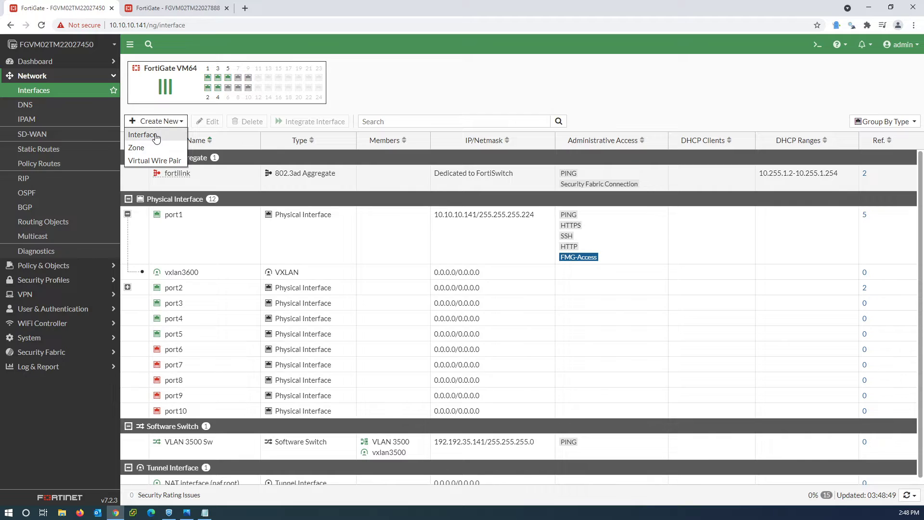
click(155, 137)
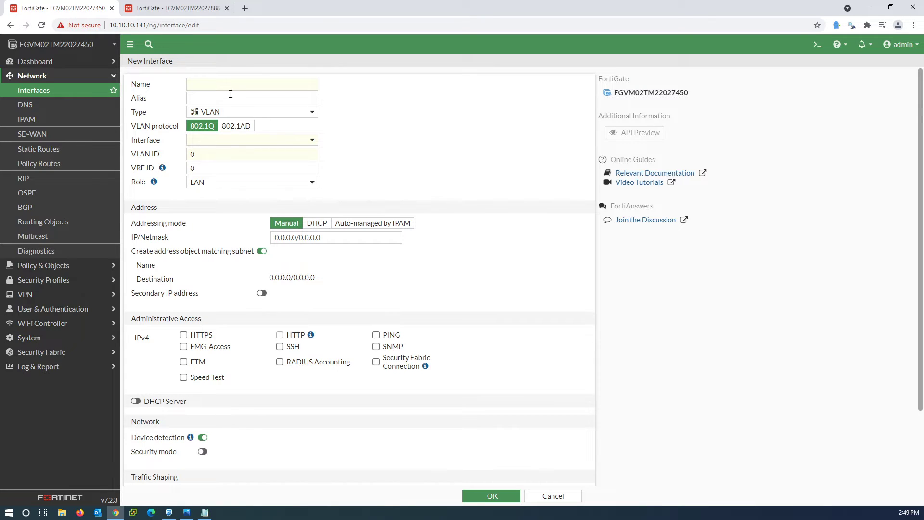
click(212, 82)
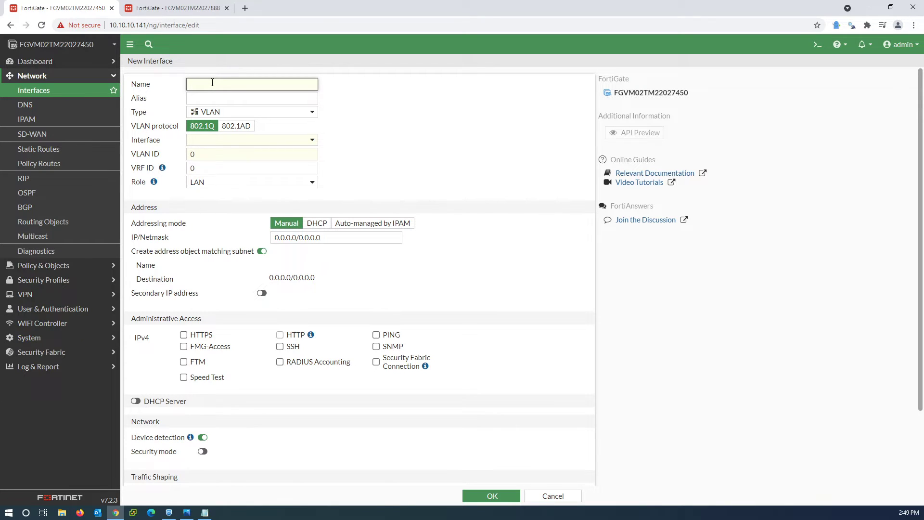
text(VLAN 3600)
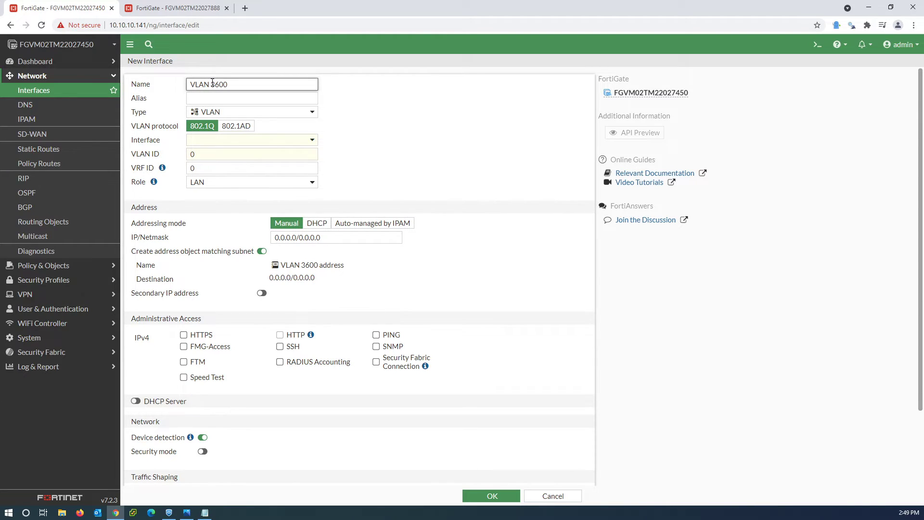
- Put VLAN 3600 on port2 with VLAN ID 3600, no address object, PING allowed, and save
click(228, 140)
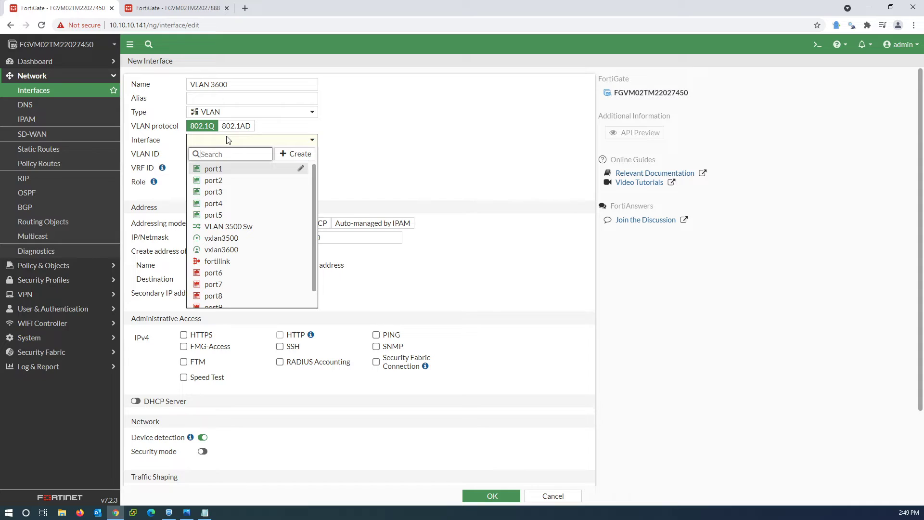
click(221, 184)
double_click(208, 154)
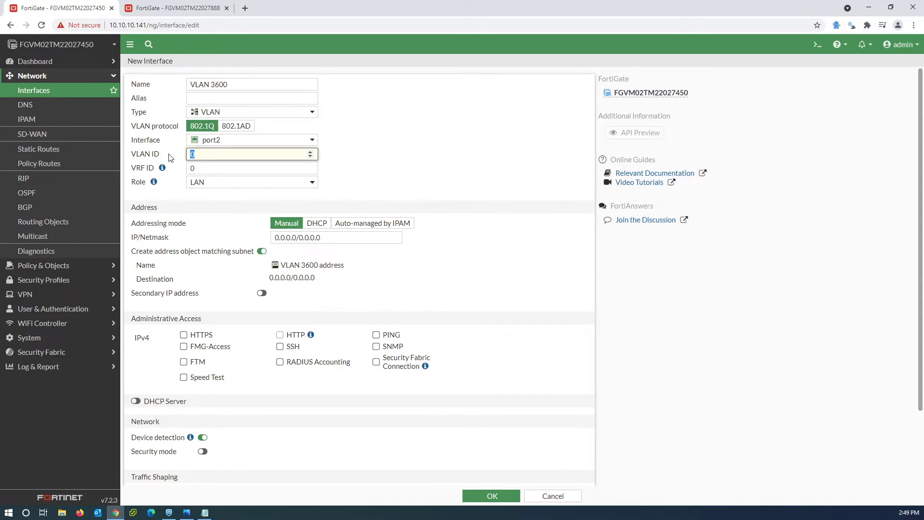
text(3600)
click(262, 251)
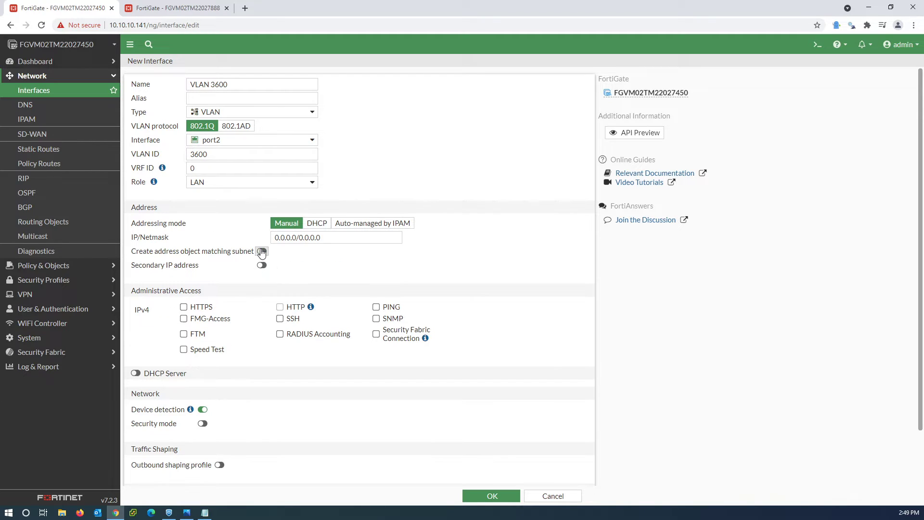
scroll(432, 274, down, 2)
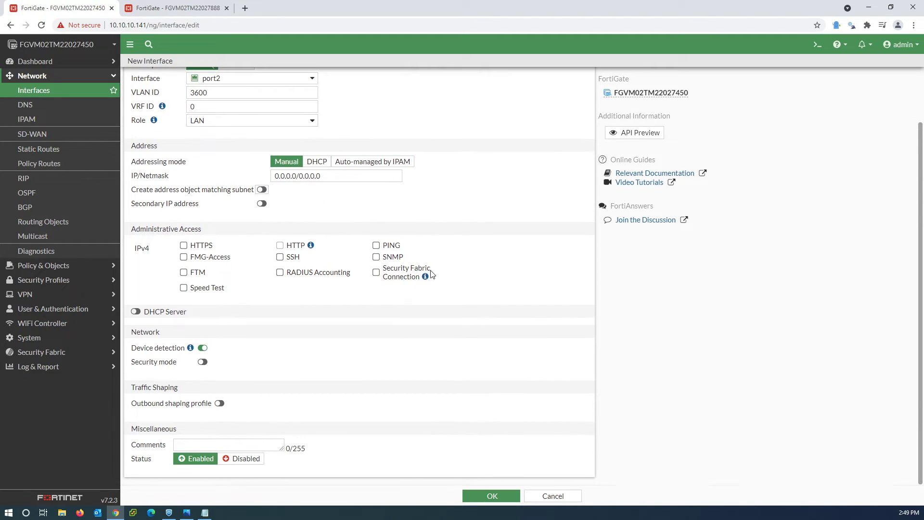
click(376, 245)
click(484, 495)
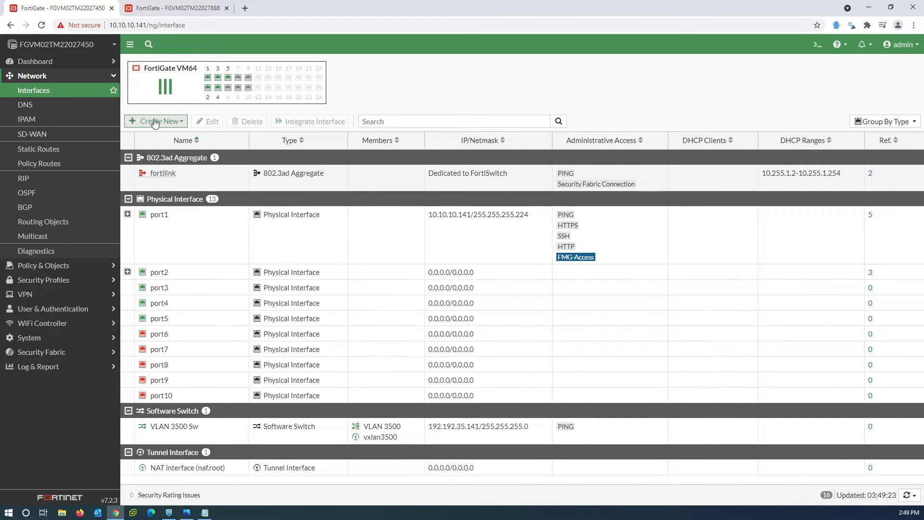
- Start a new Software Switch interface named 'VLAN 3600 Sw'
click(154, 120)
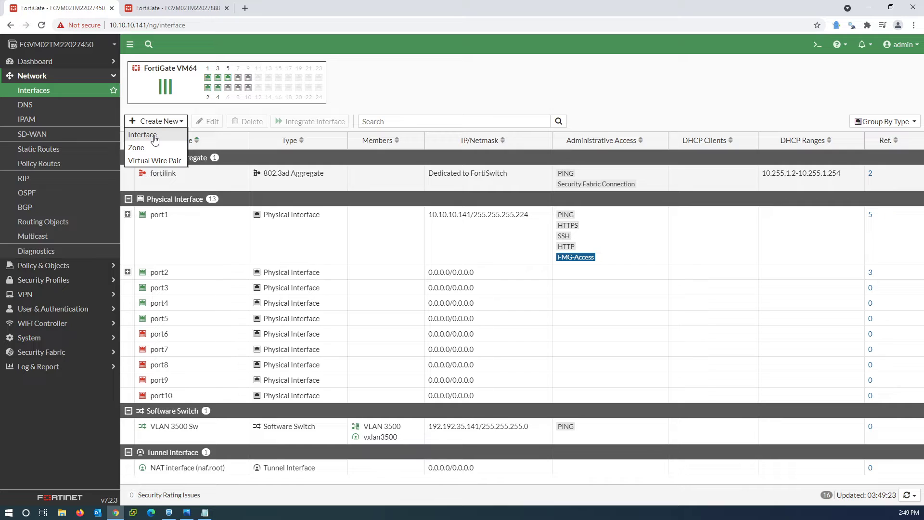
click(155, 137)
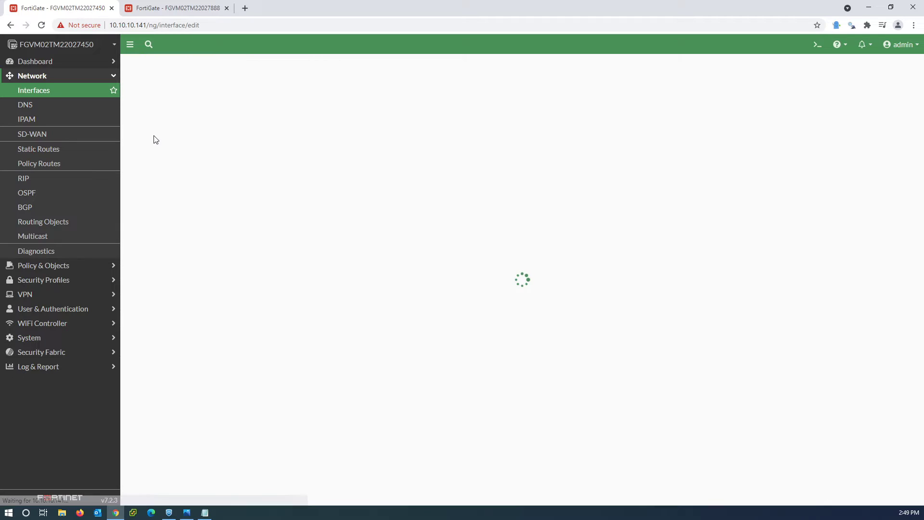
click(234, 83)
click(218, 114)
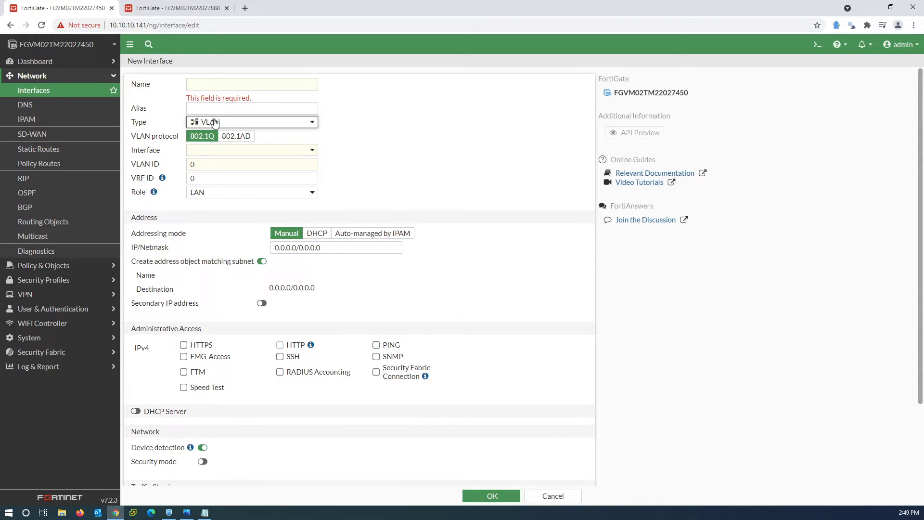
click(215, 123)
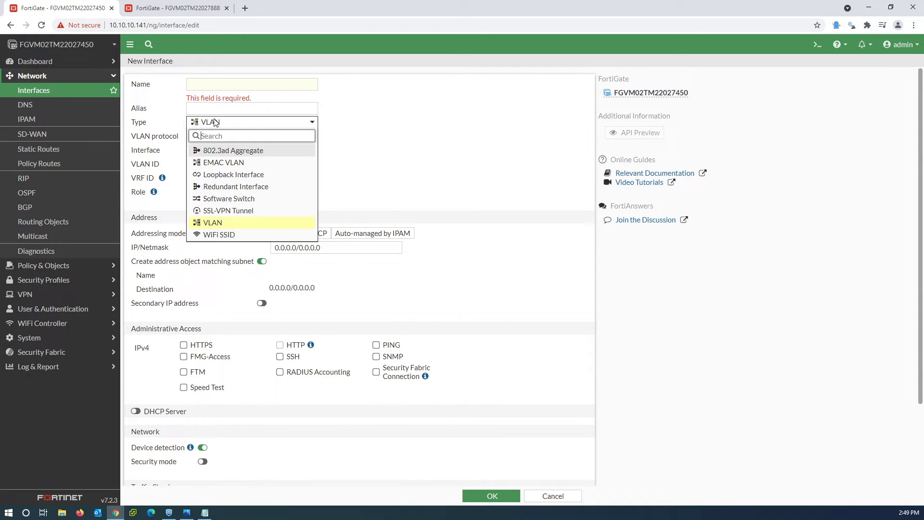
click(224, 200)
click(235, 80)
text(VL)
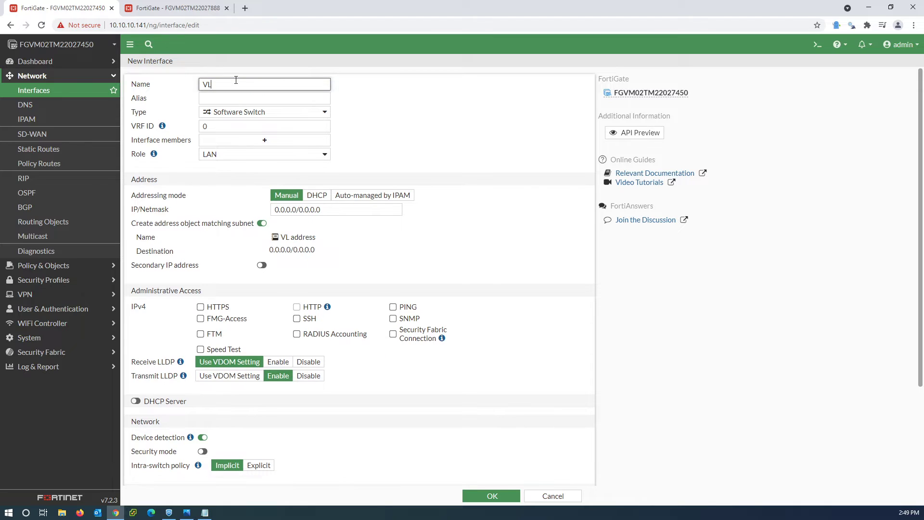
text(AN 3600 Sw)
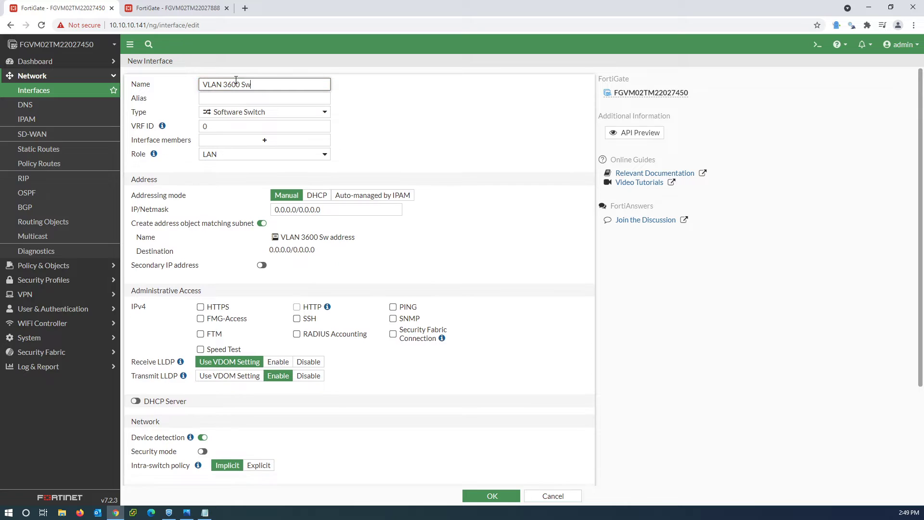
- Add VLAN 3600 and vxlan3600 as members, set 192.192.36.141/24, and disable the address object
click(239, 142)
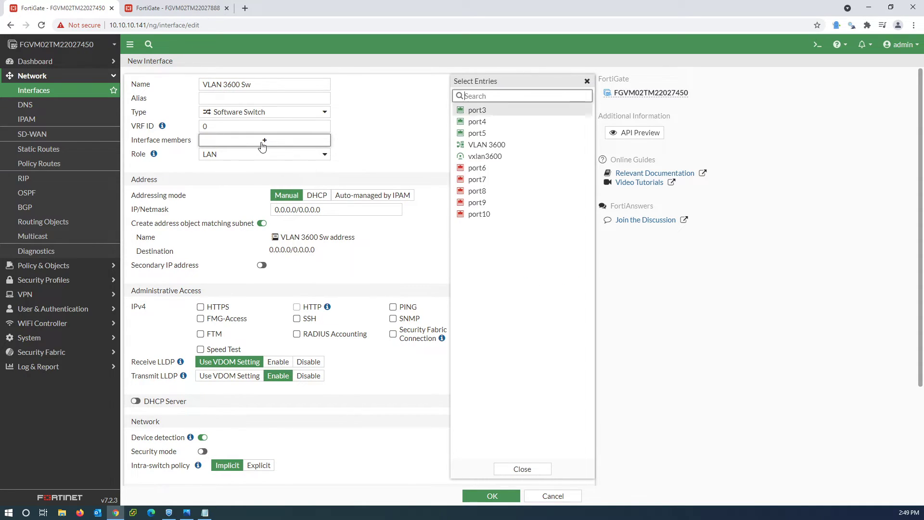
click(487, 144)
click(487, 157)
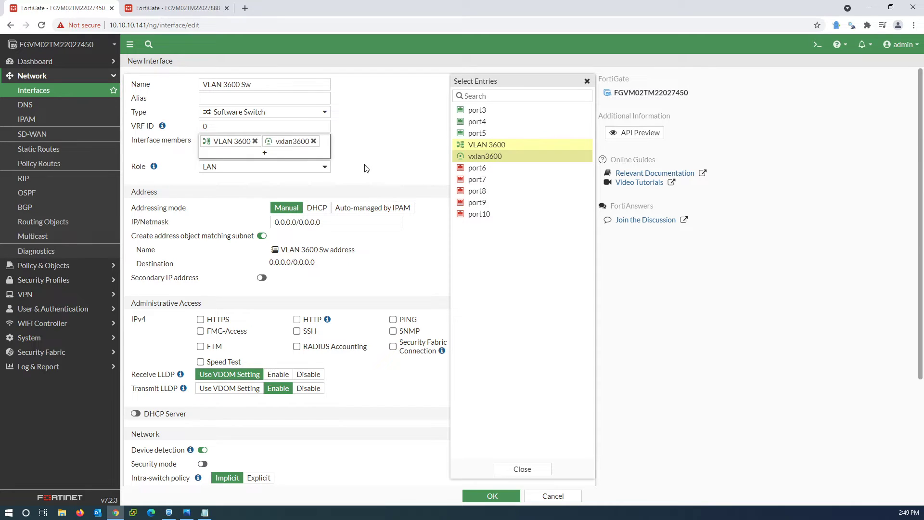
drag(332, 224, 272, 223)
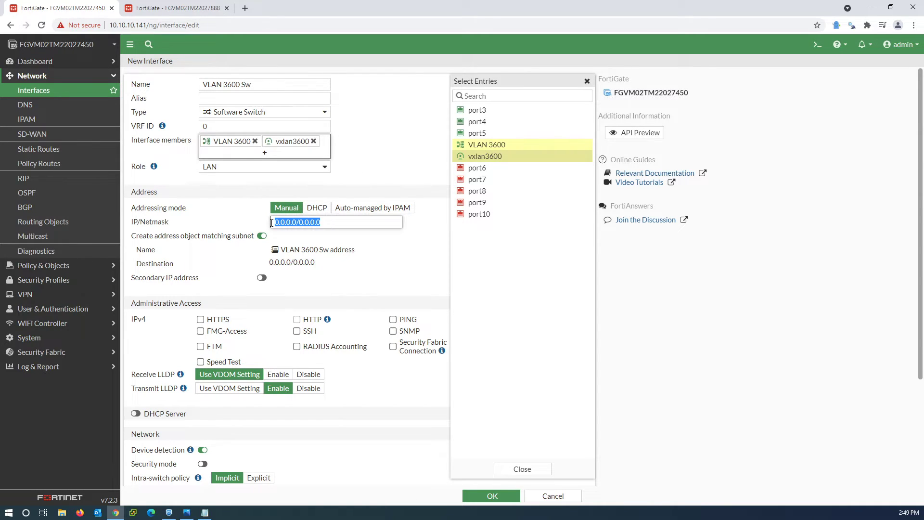
text(192.192.36.141)
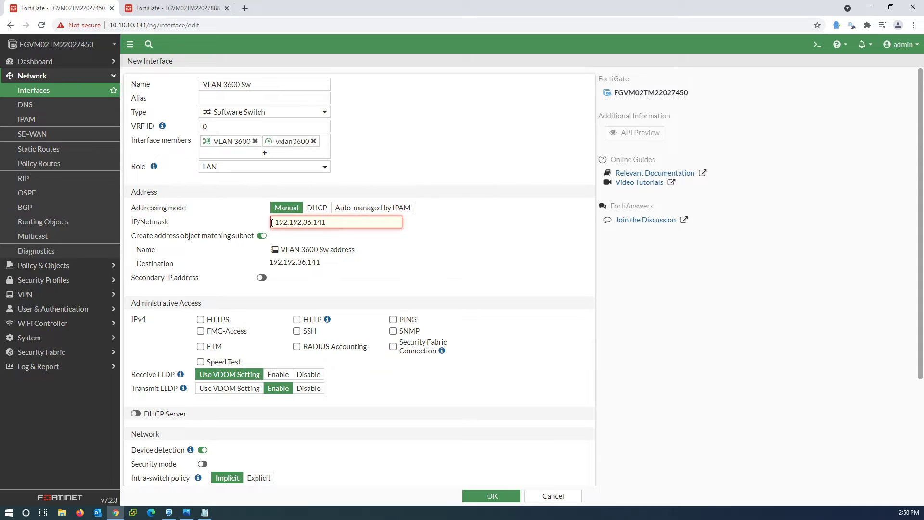
text(/24)
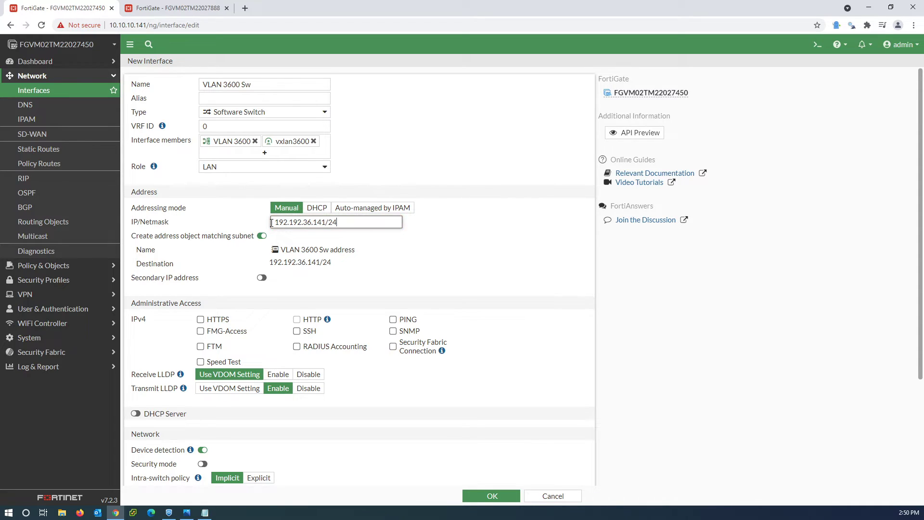
click(262, 236)
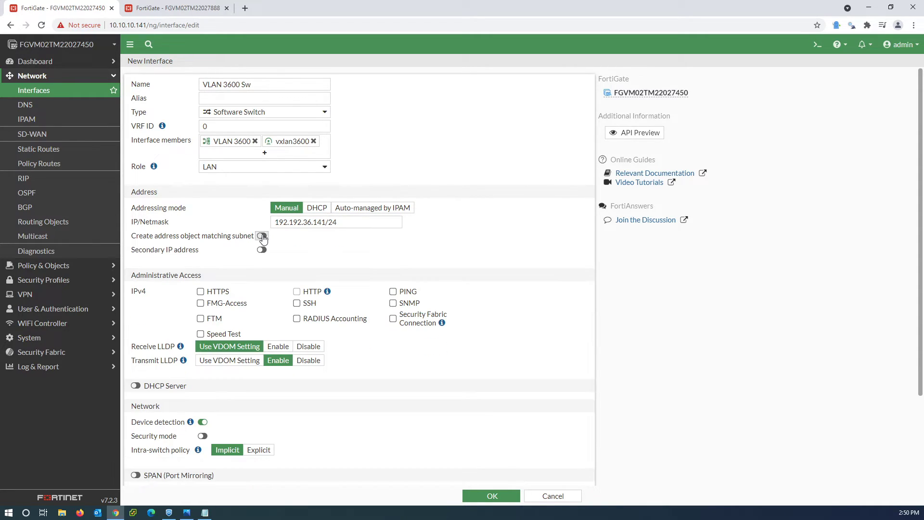
click(191, 513)
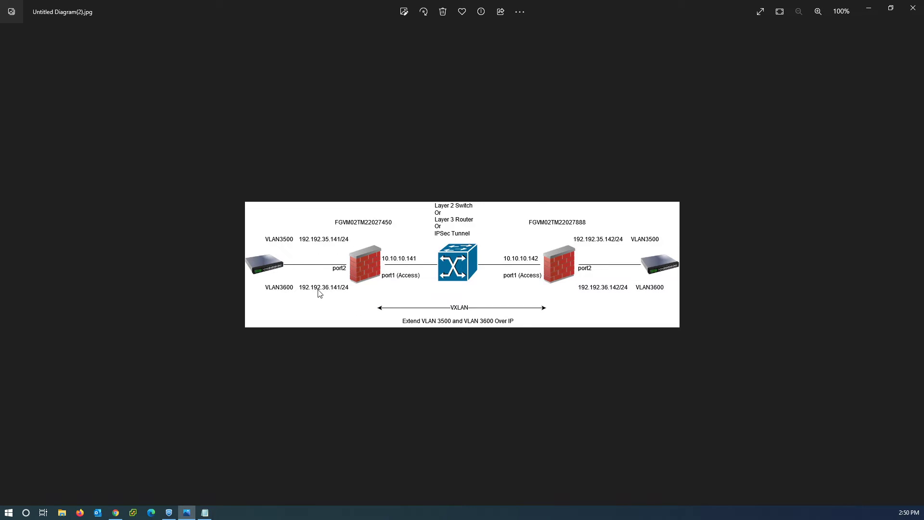
click(869, 8)
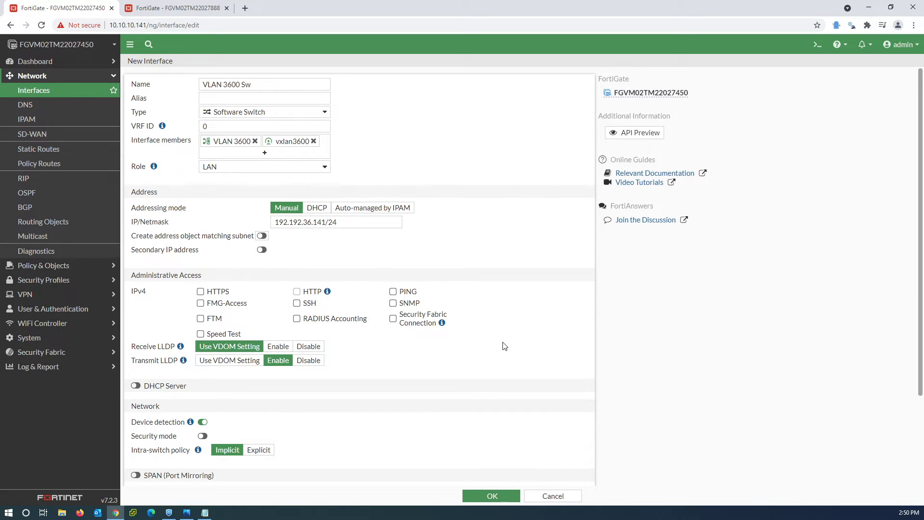
- Allow PING on VLAN 3600 Sw and save the switch
click(394, 292)
scroll(440, 402, down, 3)
click(491, 496)
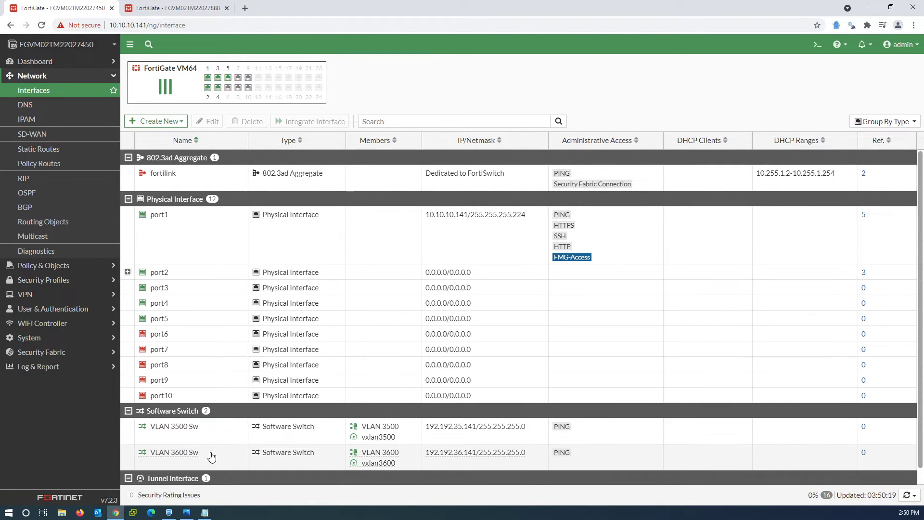
- On the second FortiGate, ping 192.192.36.141, see 100% packet loss, and stop it
click(187, 11)
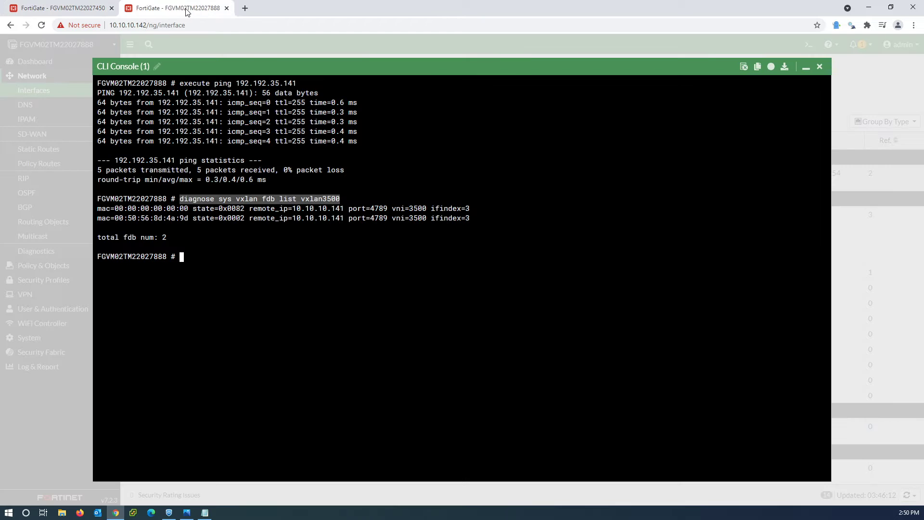
key(Up)
key(Up)
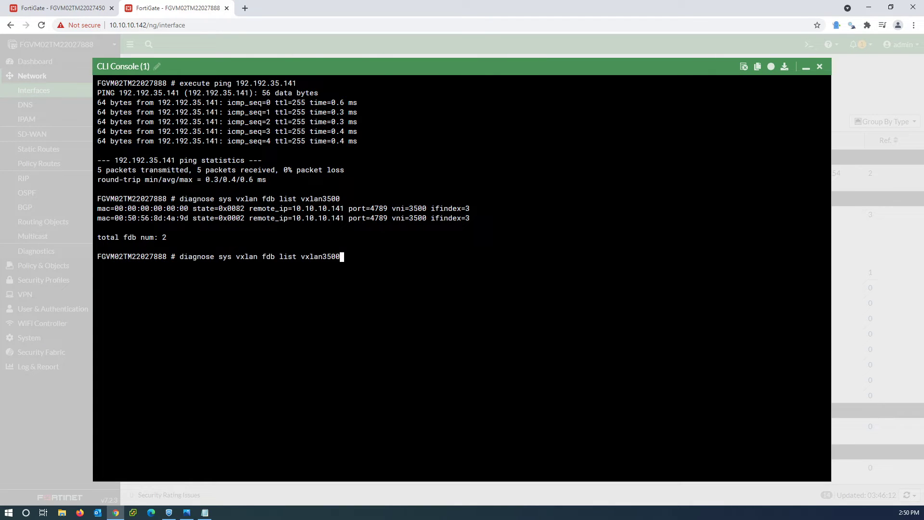
key(Left)
key(Left)
key(Left)
key(Left)
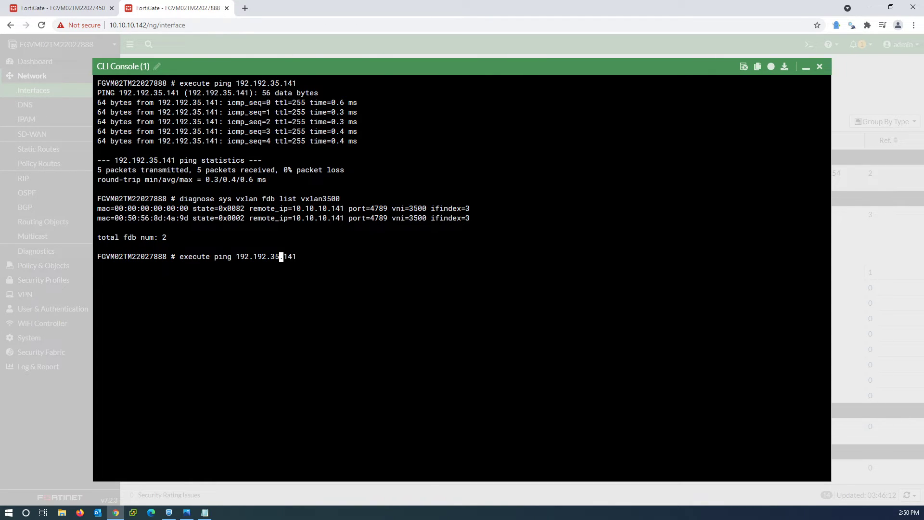
key(BackSpace)
text(6)
key(Return)
drag(242, 256, 274, 256)
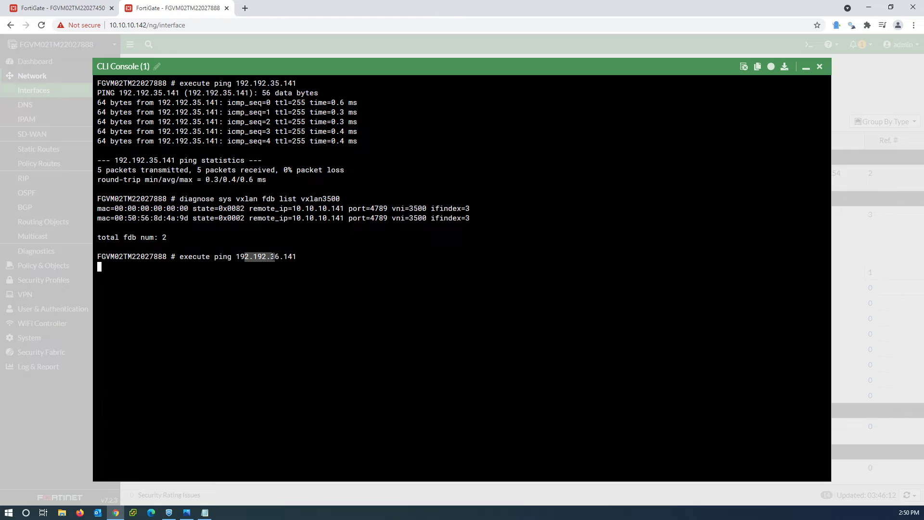
click(274, 256)
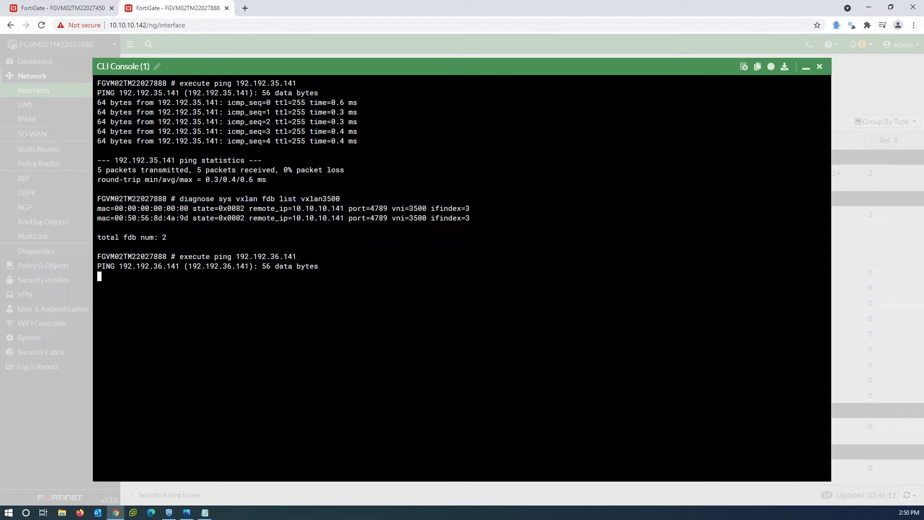
key(ctrl+c)
text(config )
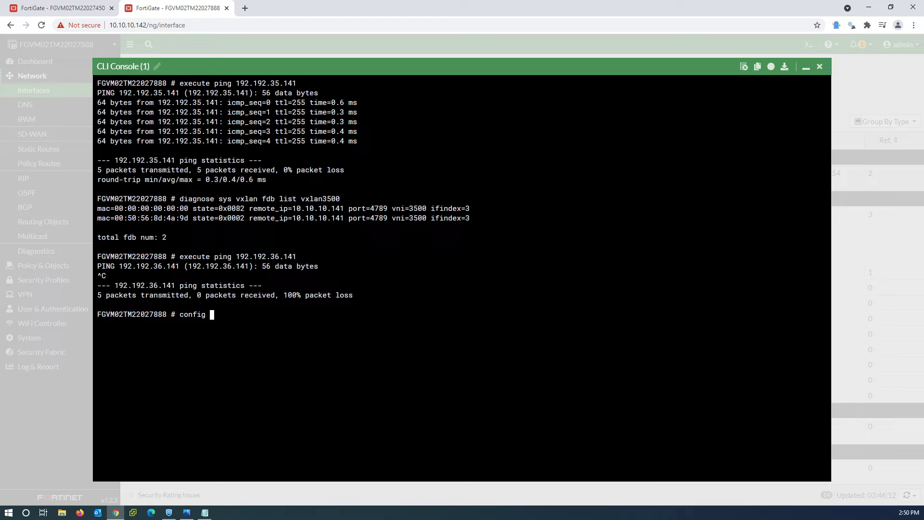
text(sysa)
- In the CLI, enter config system vxlan and create the vxlan3600 entry
key(BackSpace)
key(Tab)
text(vxlan)
key(Return)
text(edit vla)
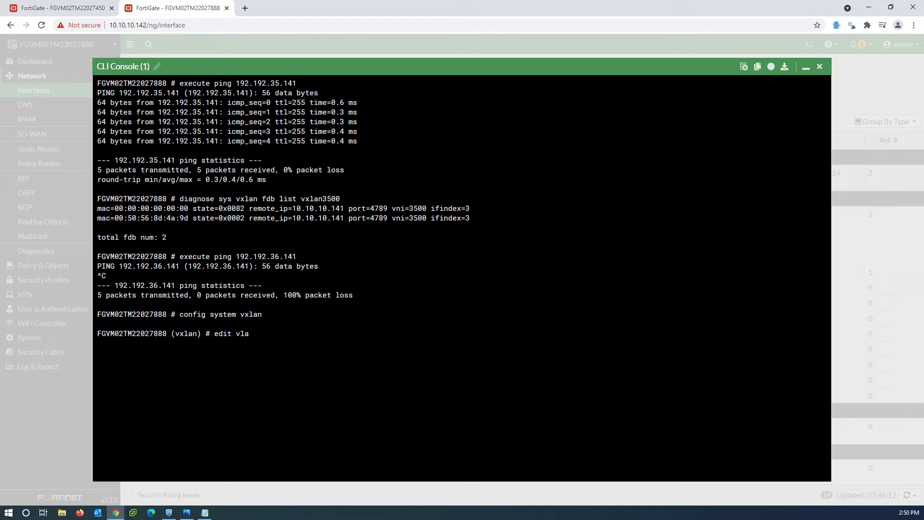
key(BackSpace)
key(BackSpace)
key(BackSpace)
text(vxlan3600)
key(Return)
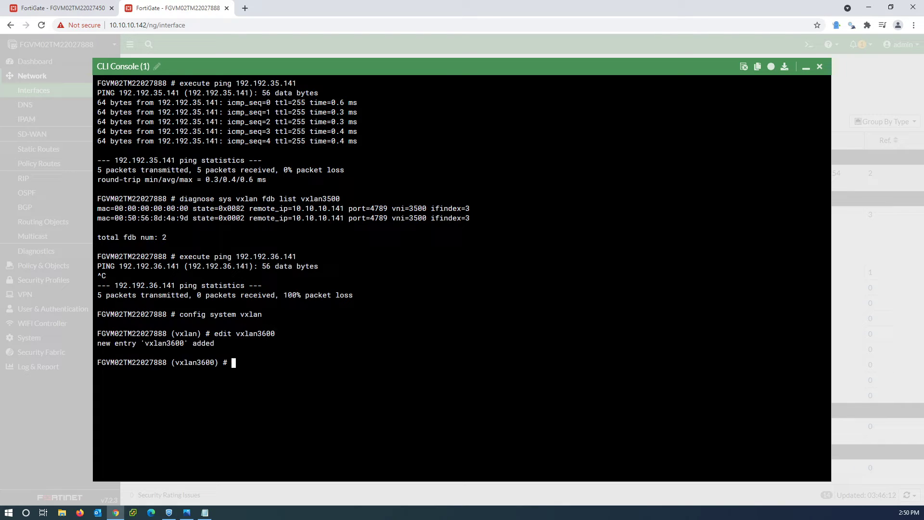
- Set VNI 3600, remote IP 10.10.10.141 and interface port1, then commit with end
text(set nvi)
key(BackSpace)
key(BackSpace)
key(BackSpace)
text(vni 3600)
key(Return)
text(set remote-ip )
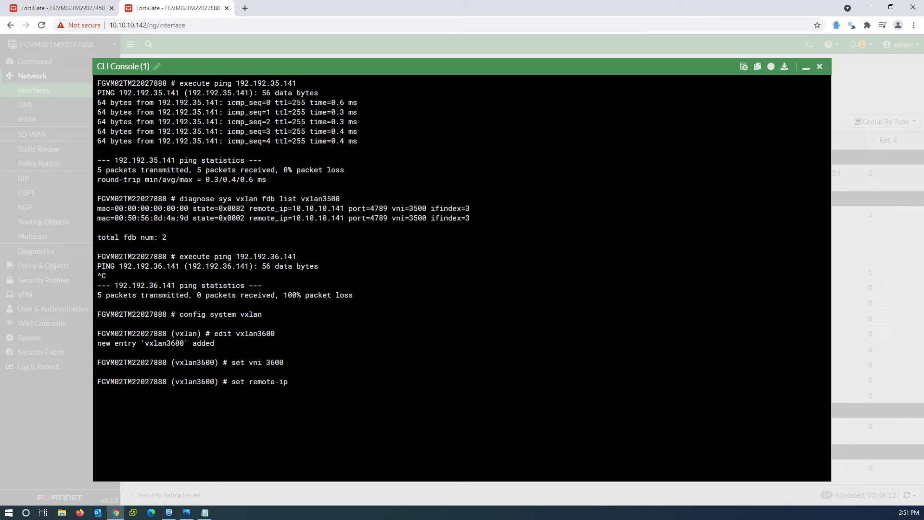
text(10.10.10.141)
key(Return)
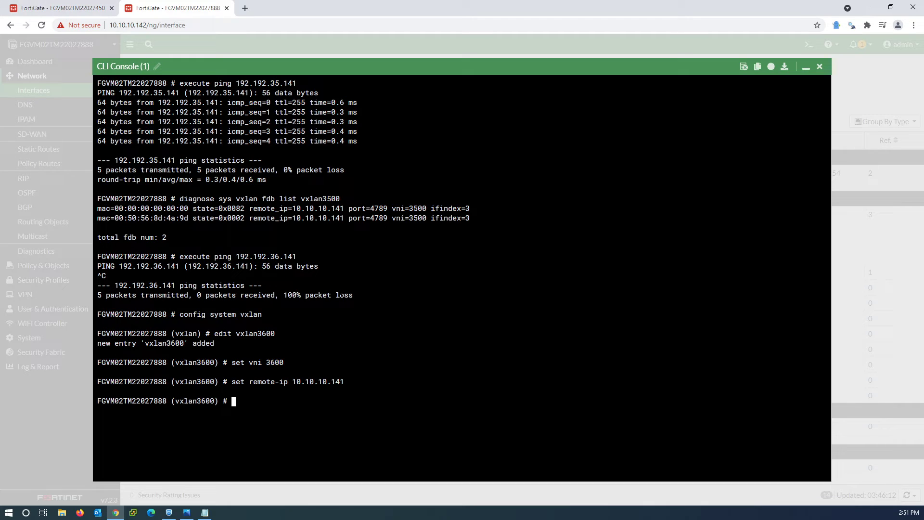
text(set interface port1)
key(Return)
text(end)
key(Return)
- Rerun the ping to 192.192.36.141, stop it after no replies, and close the console
key(Up)
key(Up)
key(Up)
key(Up)
key(Up)
key(Up)
key(Up)
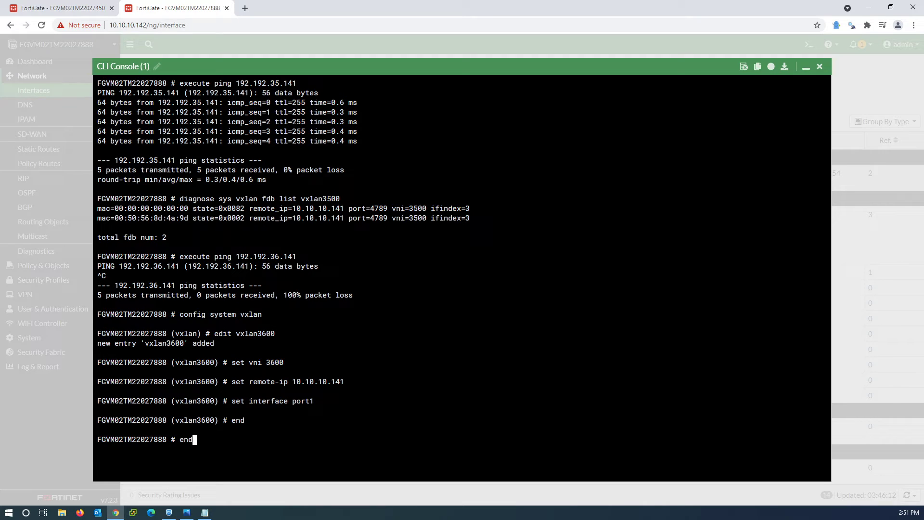
key(Up)
key(Down)
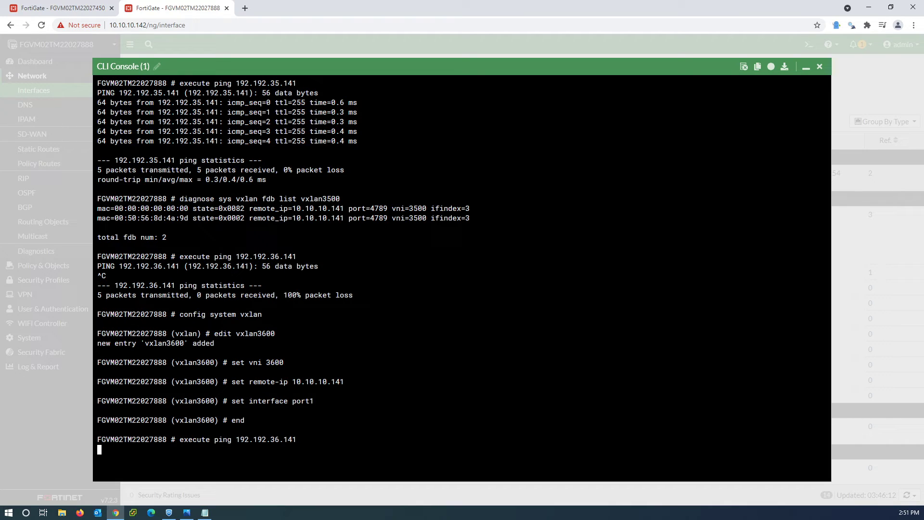
key(ctrl+c)
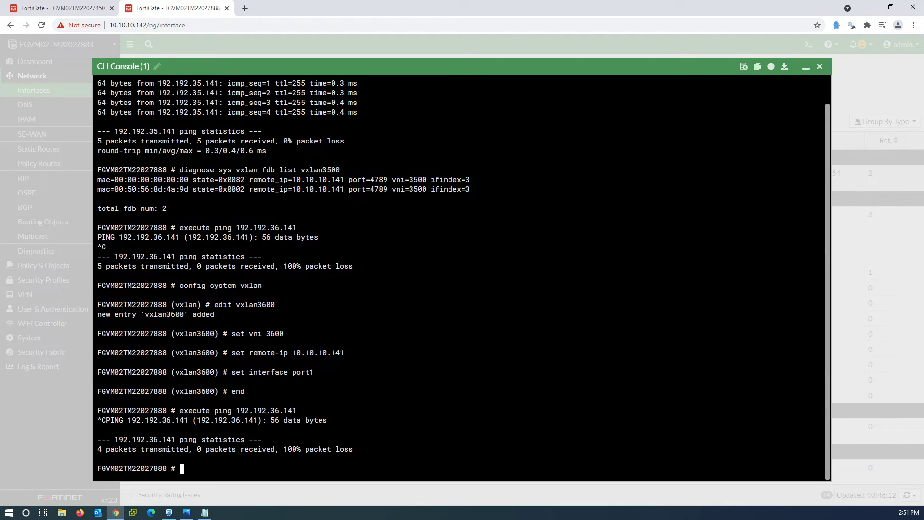
click(821, 67)
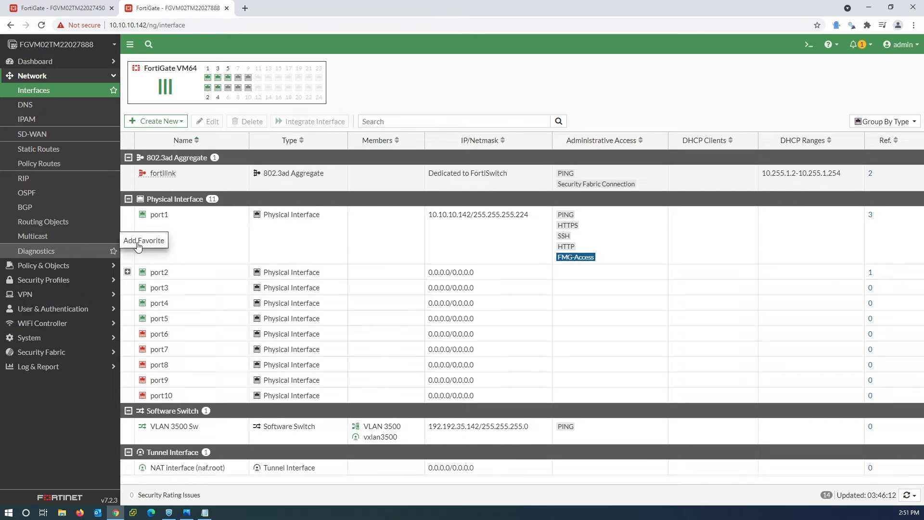
- Refresh the interfaces list and expand port1 and port2 to review their member interfaces
click(67, 94)
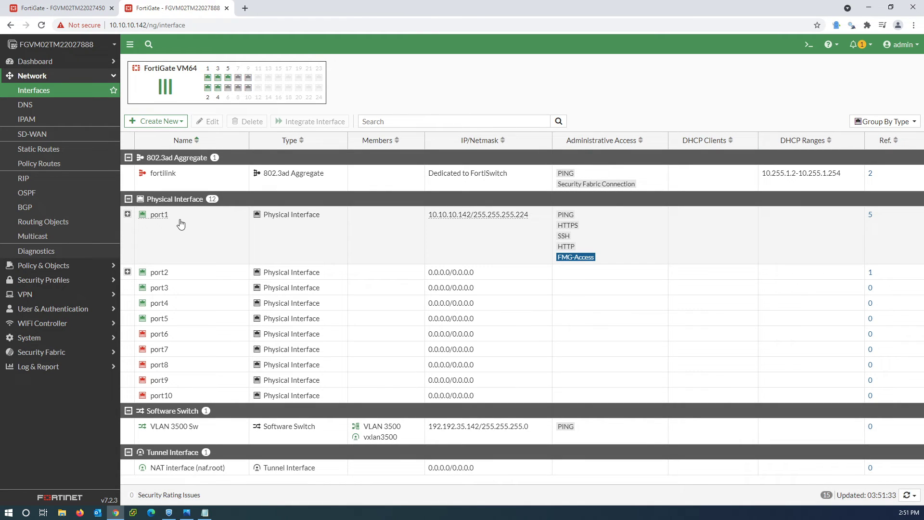
click(128, 214)
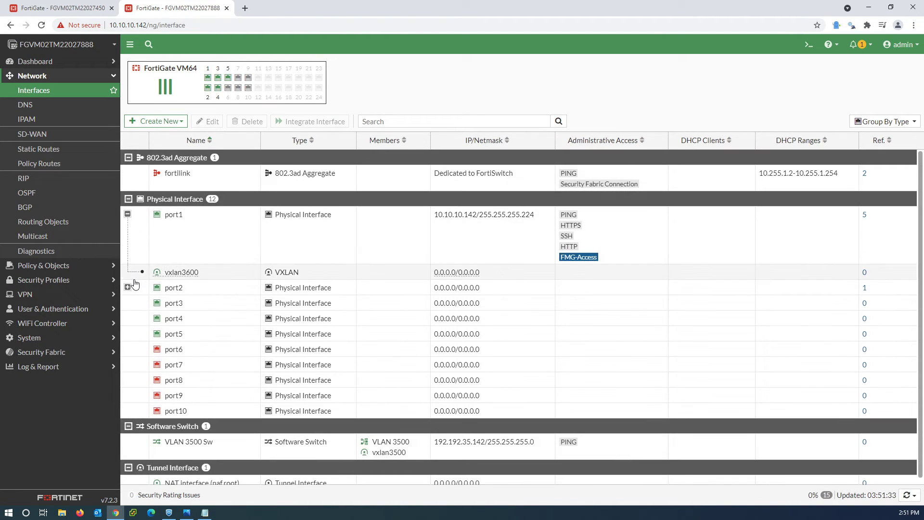
click(128, 289)
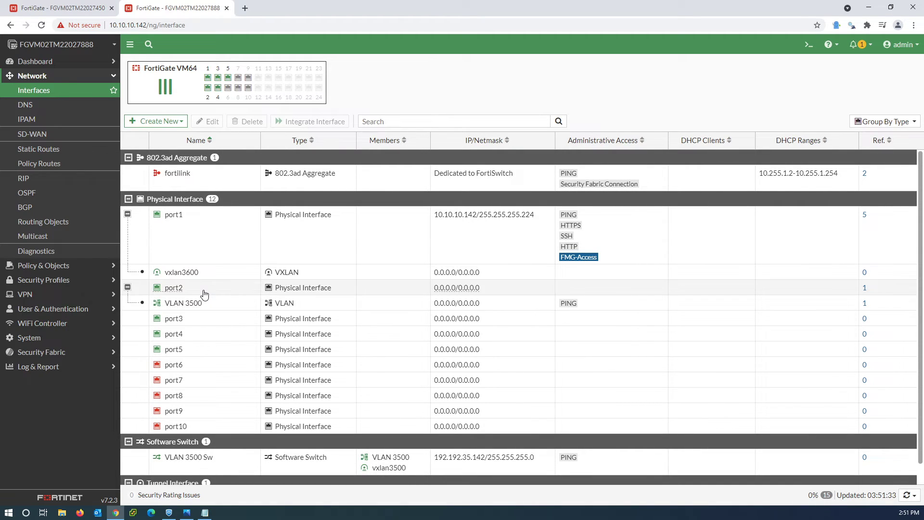
- Add a VLAN interface on port2 with VLAN ID 3600, PING allowed, no address object
click(156, 121)
click(160, 139)
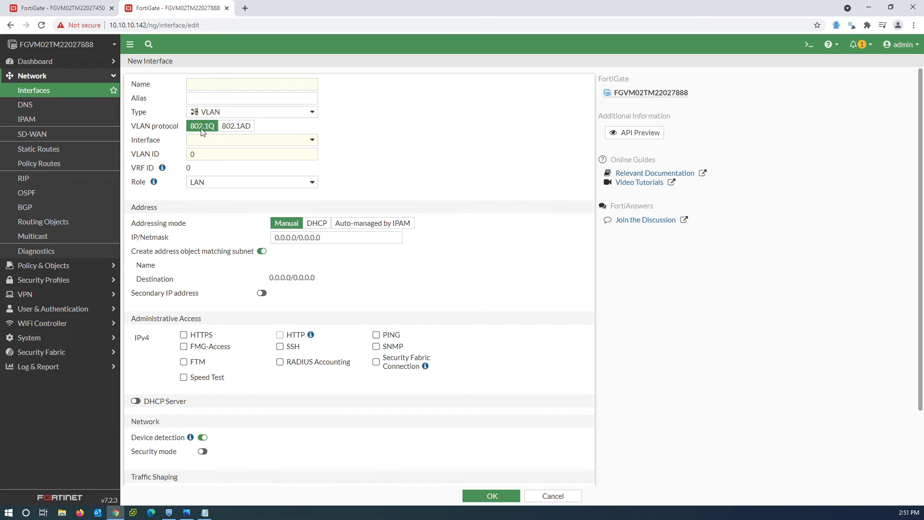
text(VLAN 35)
text(00)
click(222, 144)
click(221, 180)
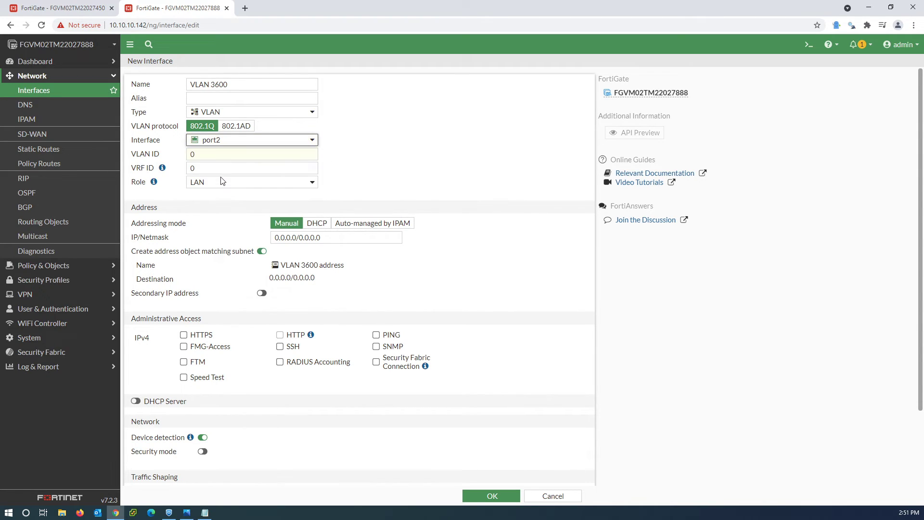
key(Tab)
text(3)
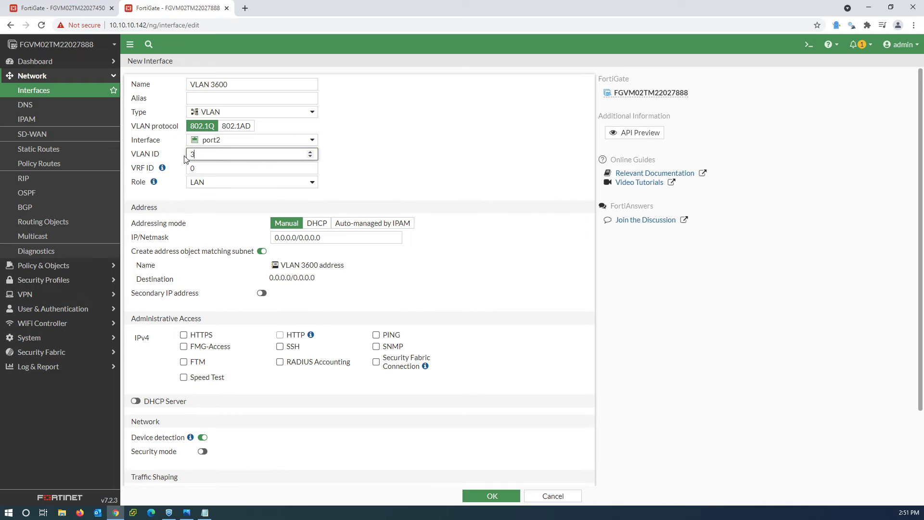
text(600)
click(262, 251)
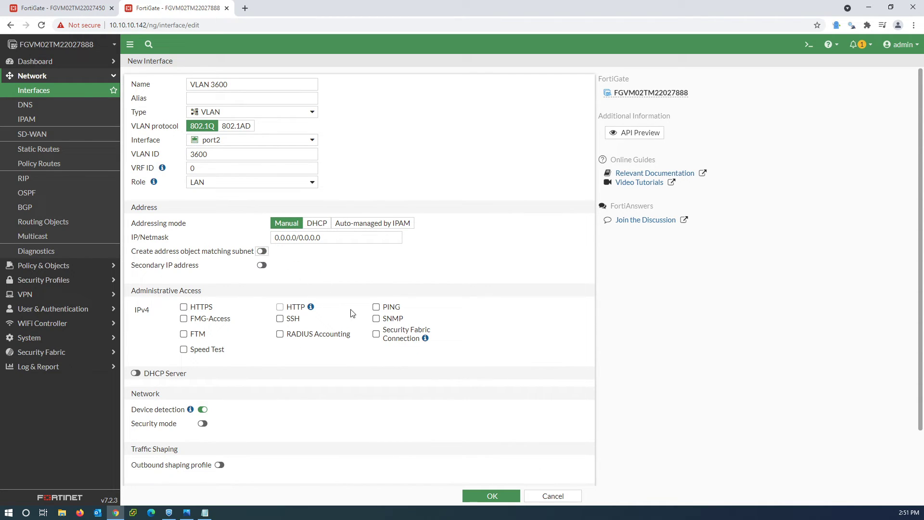
click(376, 307)
scroll(490, 354, down, 2)
click(484, 497)
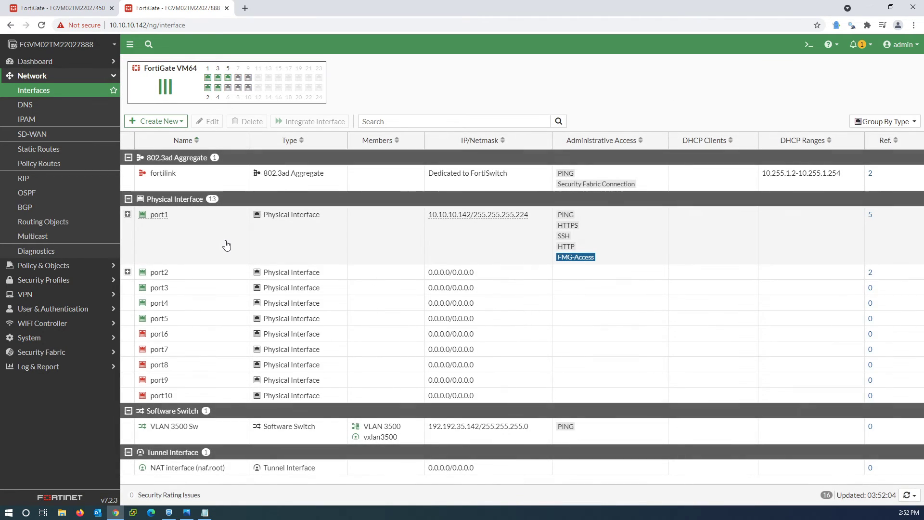
- Create software switch 'VLAN 3600 Sw' with members VLAN 3600 and vxlan3600
click(161, 122)
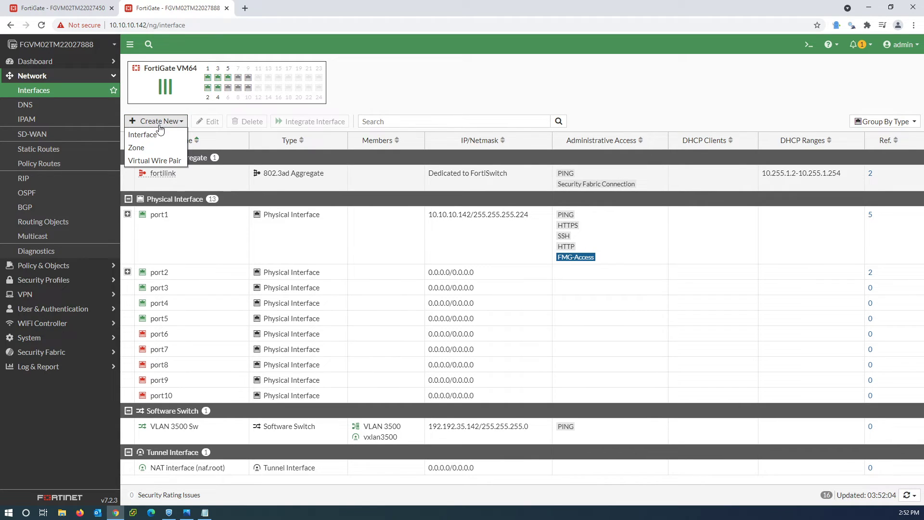
click(158, 139)
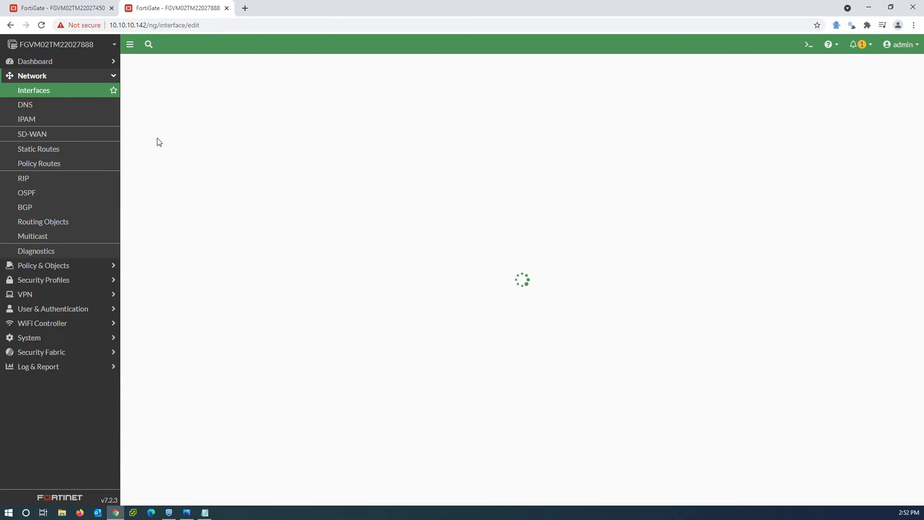
click(200, 82)
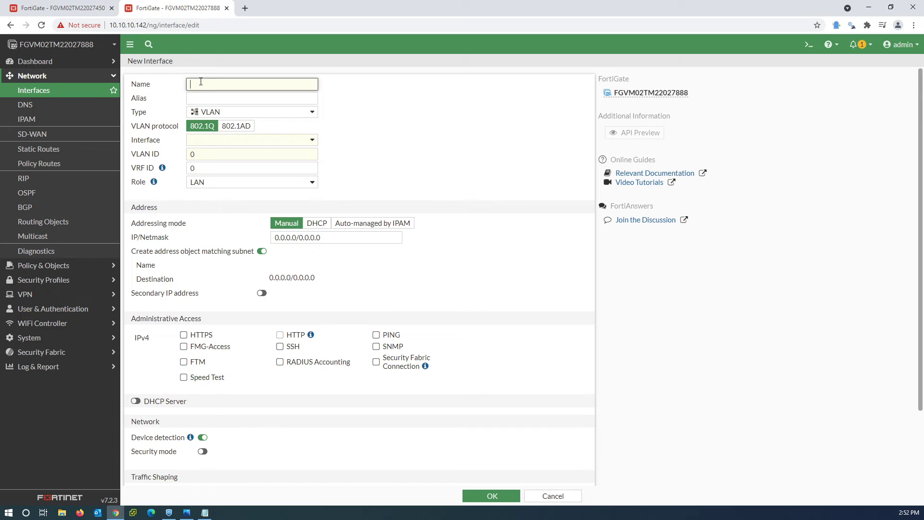
text(VLAN 3600)
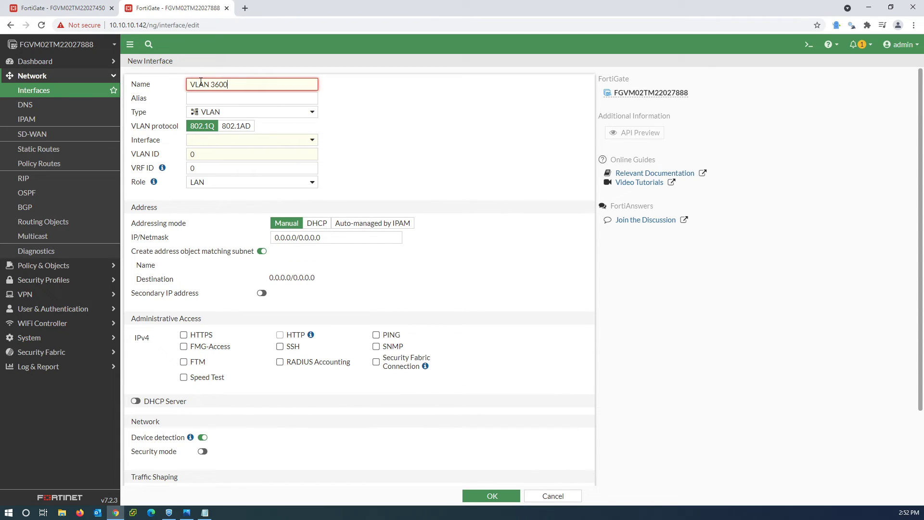
text( Sw)
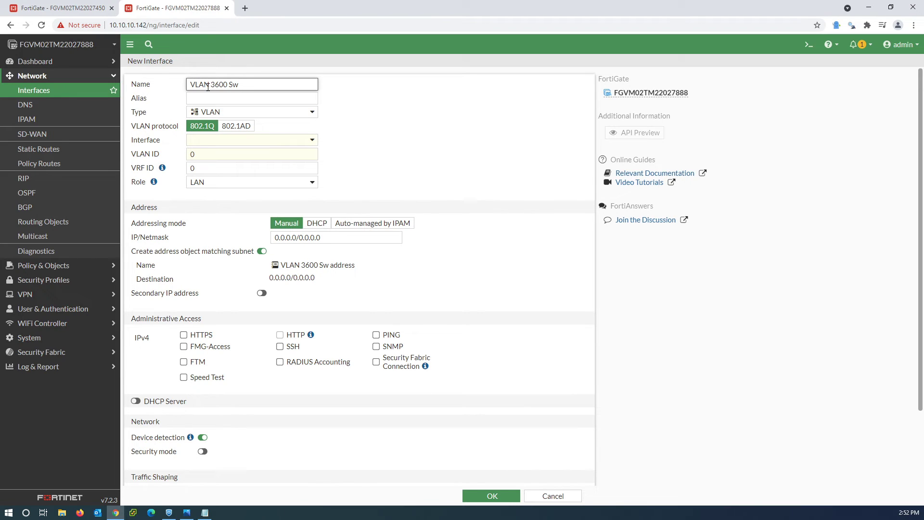
click(213, 115)
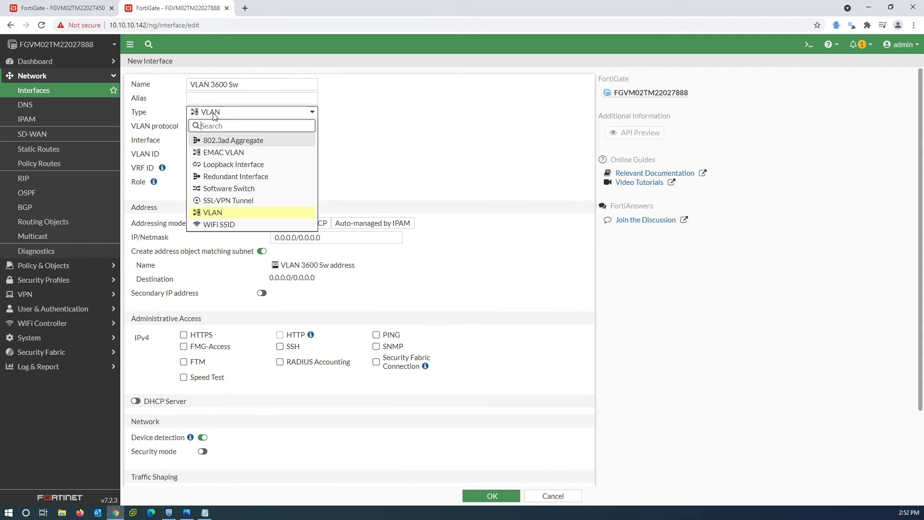
click(219, 188)
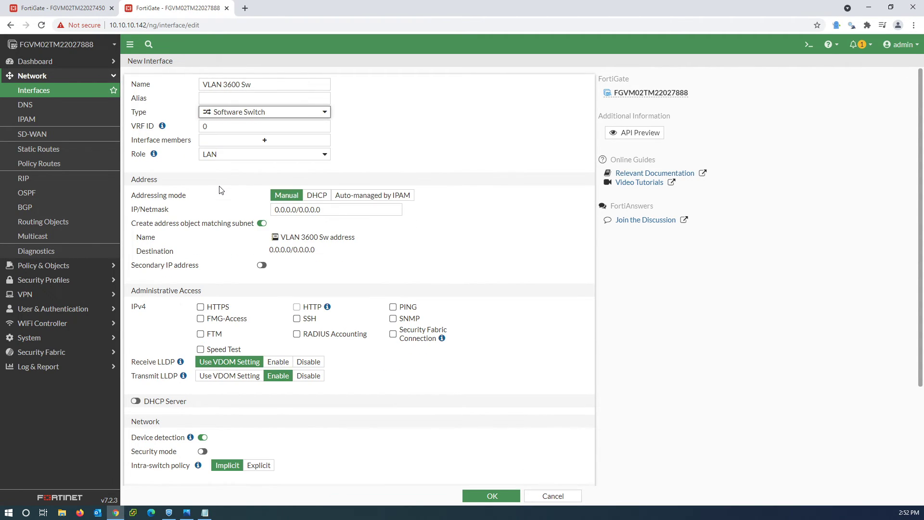
click(223, 140)
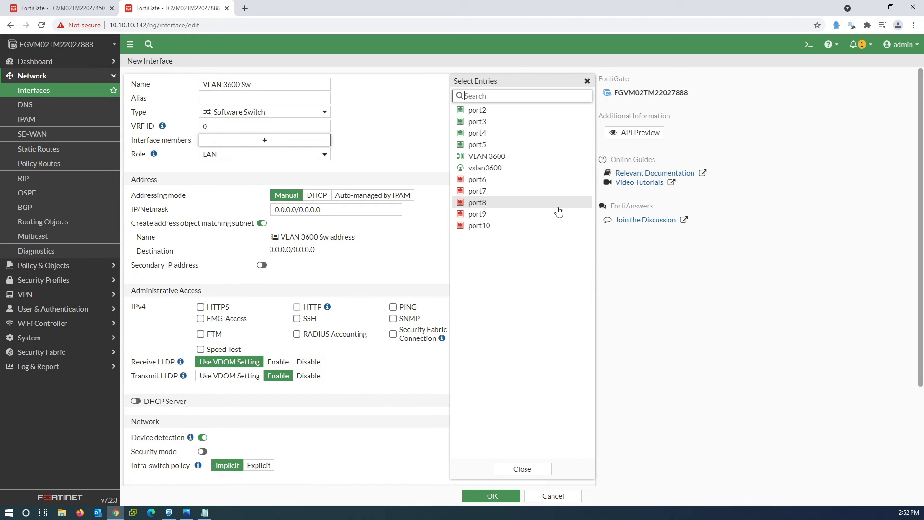
click(481, 156)
click(481, 169)
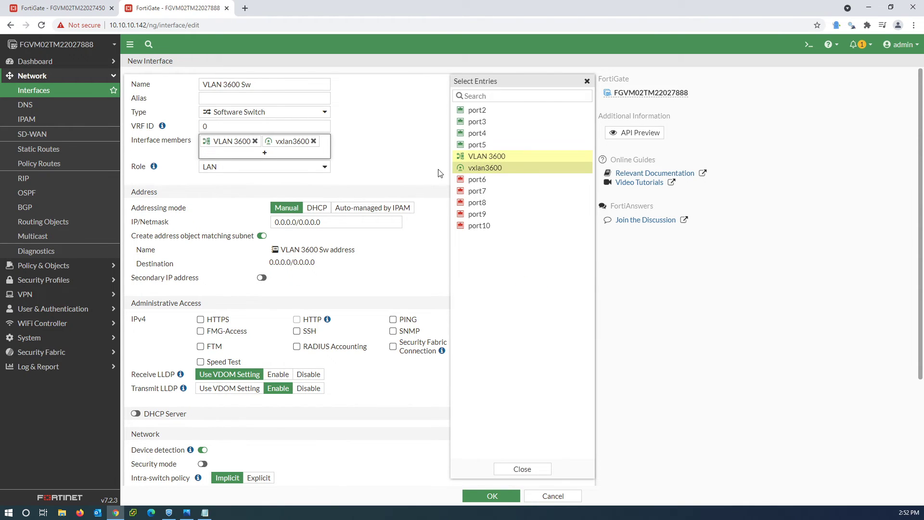
click(368, 172)
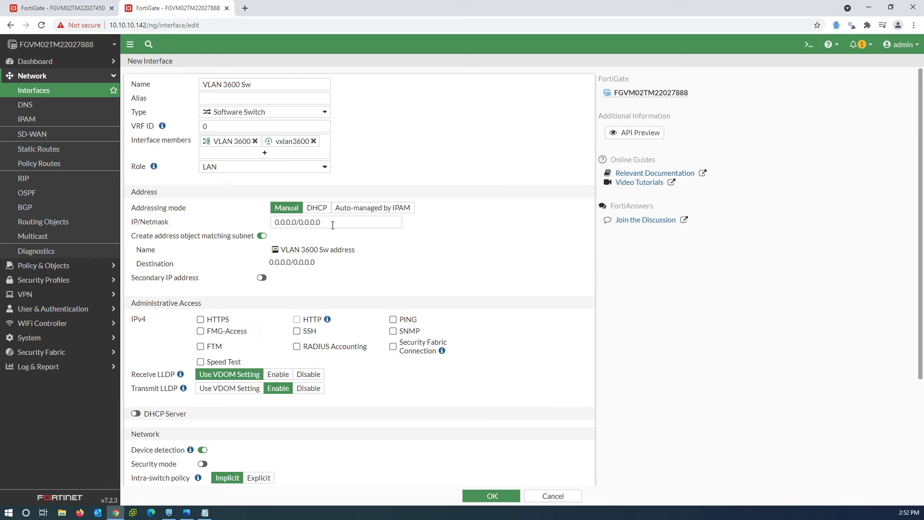
- Address the switch 192.192.36.142/24, skip the address object, and allow PING
drag(332, 226, 275, 222)
text(192.192.)
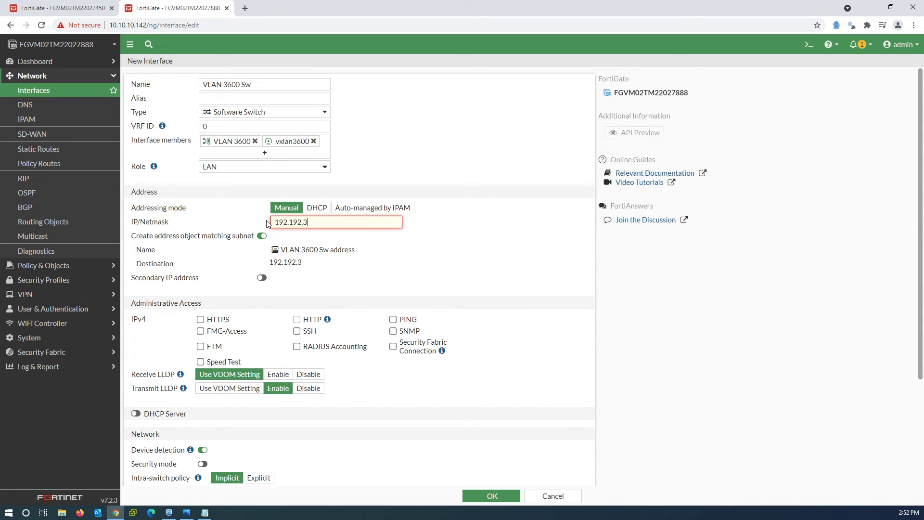
text(36.142)
click(187, 512)
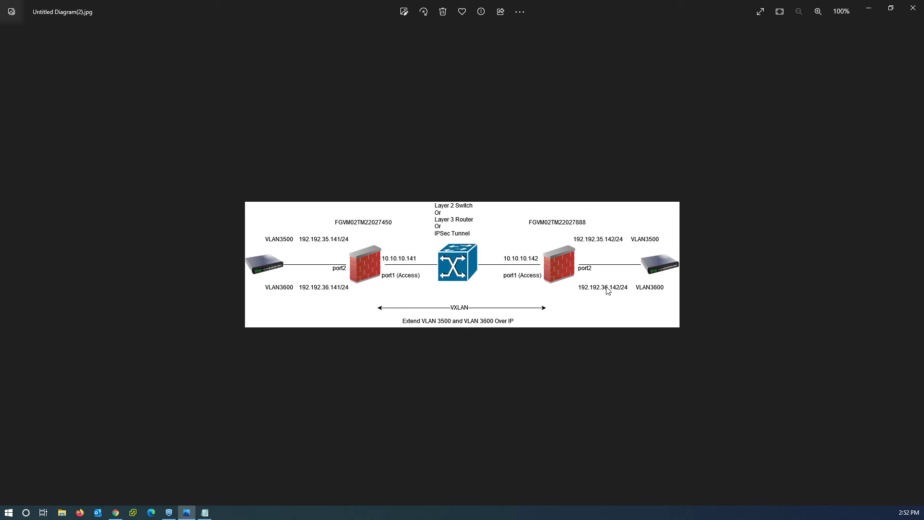
click(866, 9)
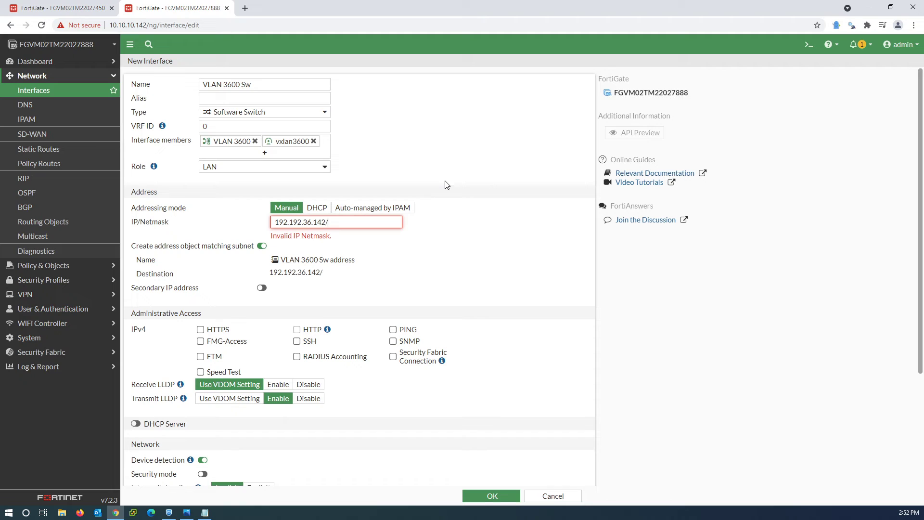
text(24)
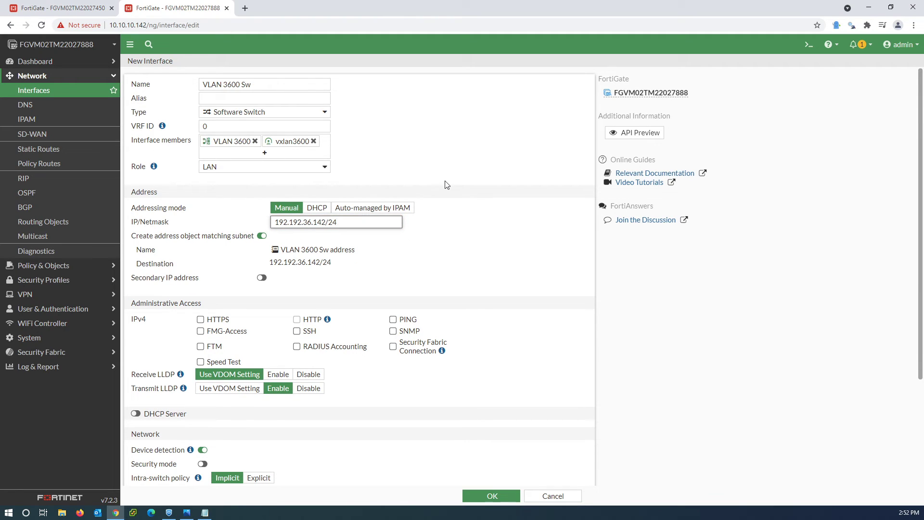
click(262, 235)
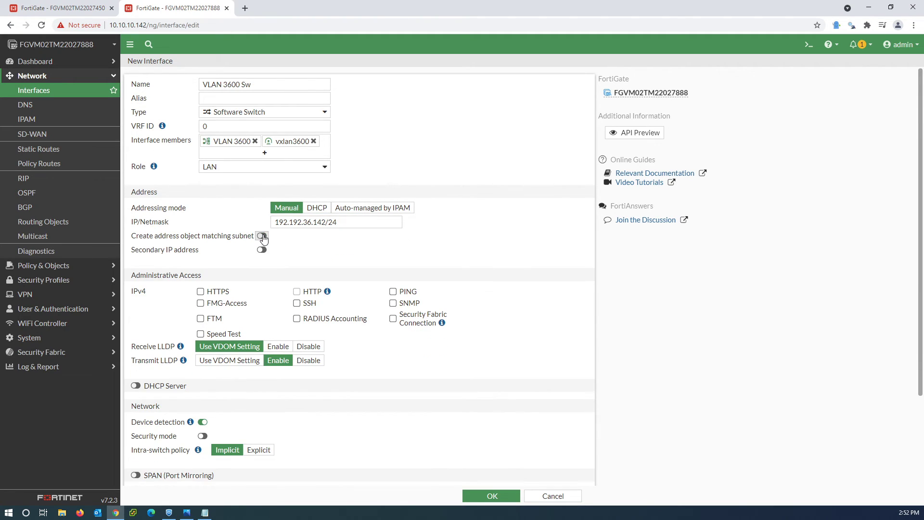
click(393, 292)
- Save VLAN 3600 Sw and ping 192.192.36.141 from the CLI console
click(490, 496)
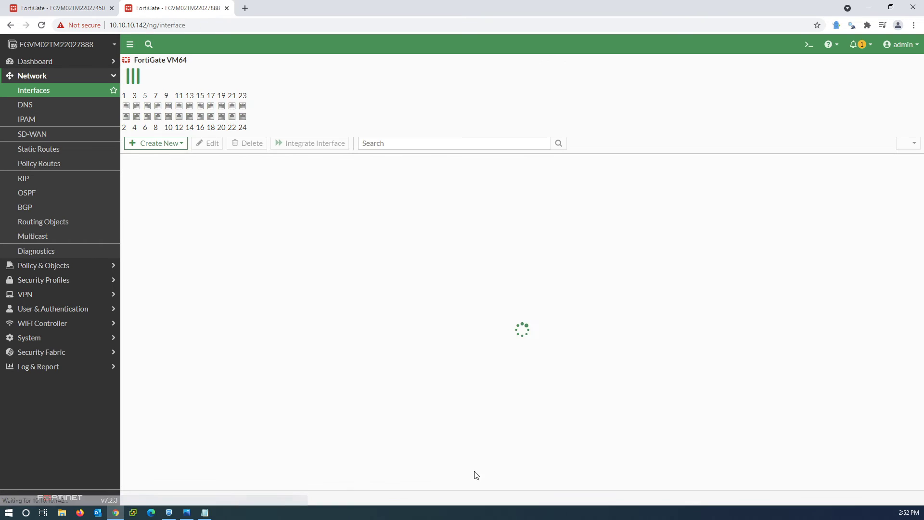
scroll(390, 326, down, 1)
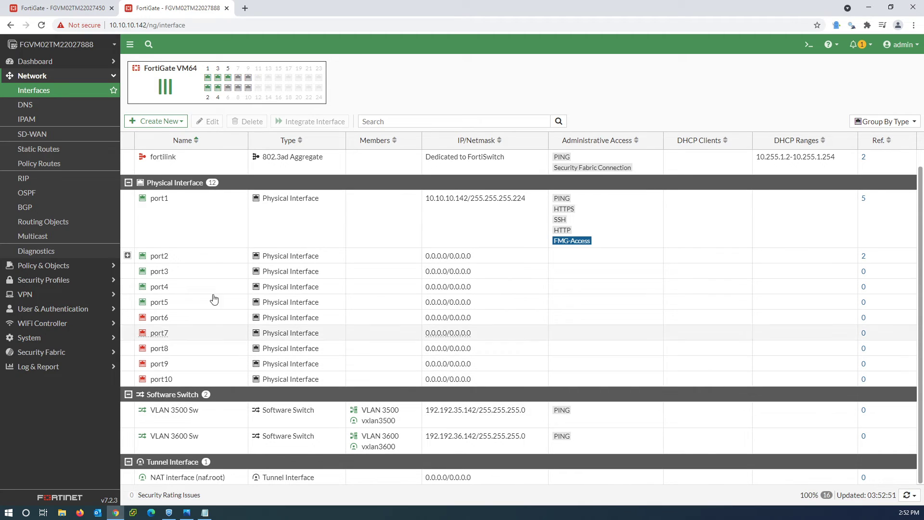
click(809, 44)
text(ex)
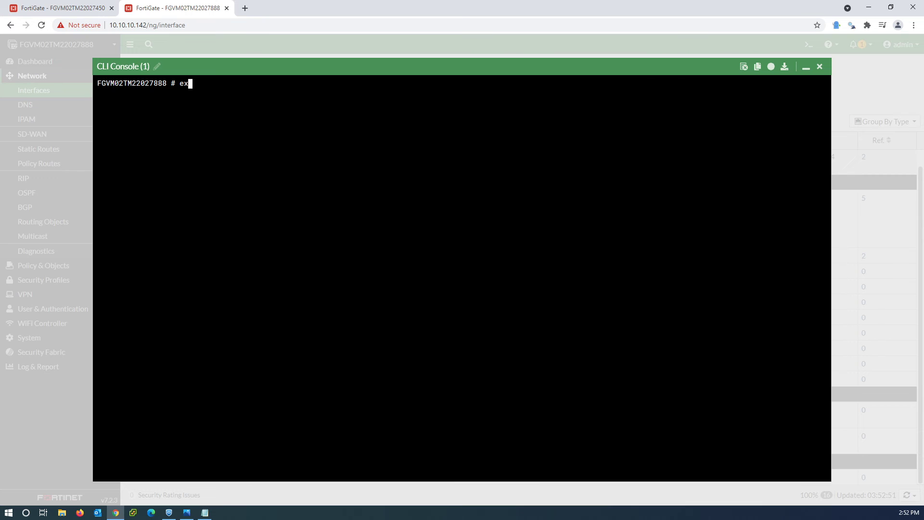
text(ecute ping 192.192.3)
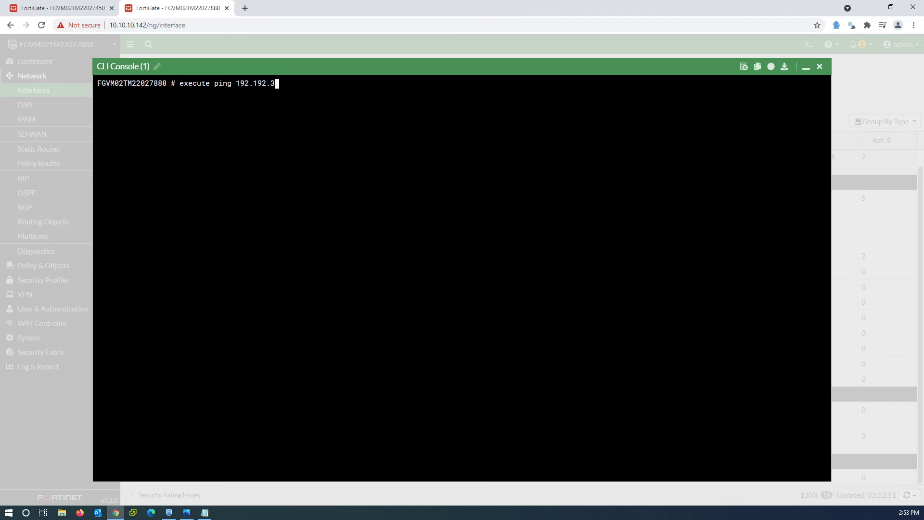
text(6.1)
text(41)
key(Return)
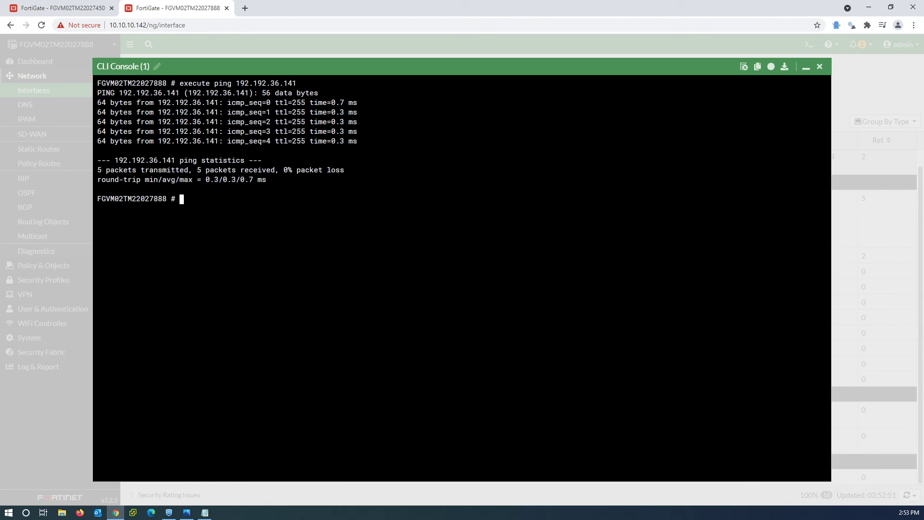
- List the VXLAN FDB entries for vxlan3600 and vxlan3500
right_click(284, 193)
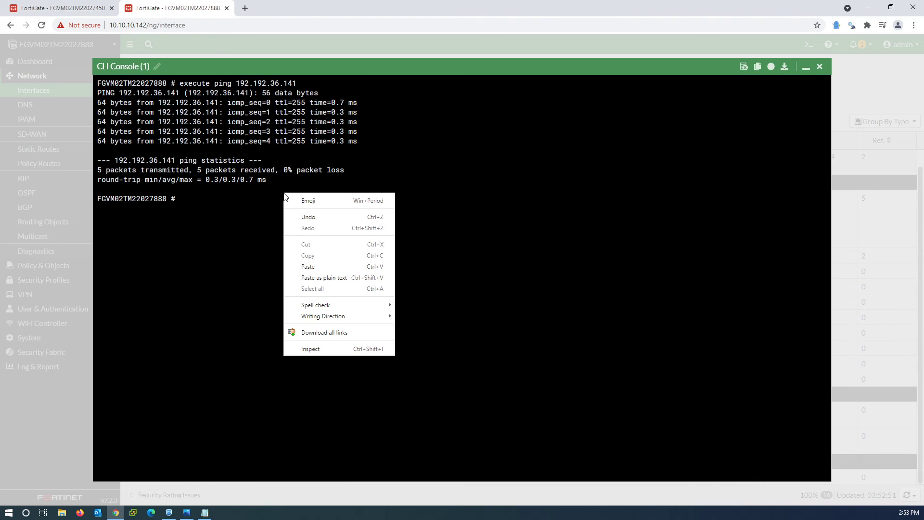
click(321, 269)
key(Left)
key(BackSpace)
text(6)
key(Return)
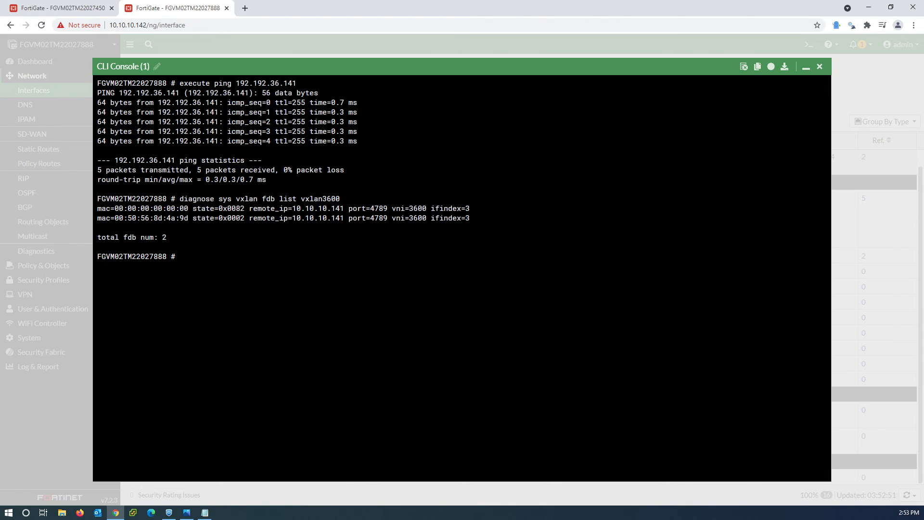
key(Up)
key(Left)
key(Left)
key(BackSpace)
text(5)
key(Return)
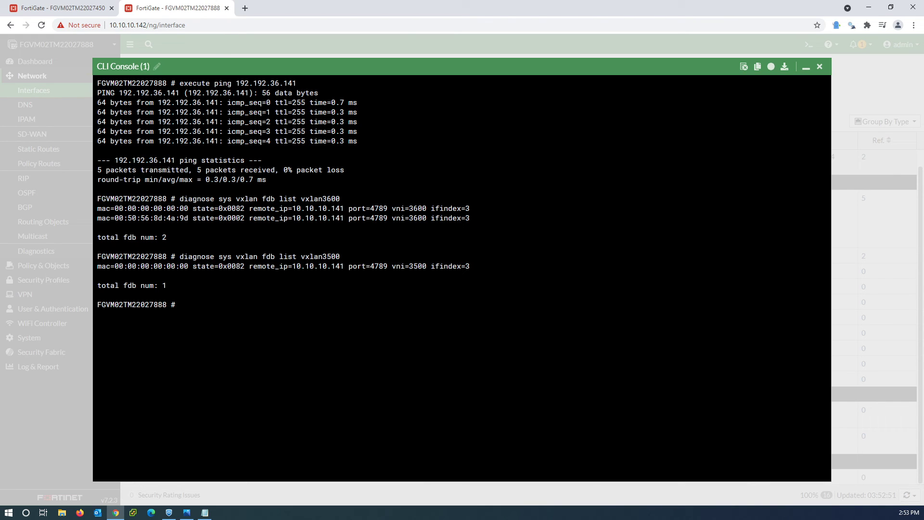
- Ping 192.192.35.141, recheck the vxlan3500 FDB for the learned MAC, then view the diagram
text(execute ping 192.192.35.141)
key(Return)
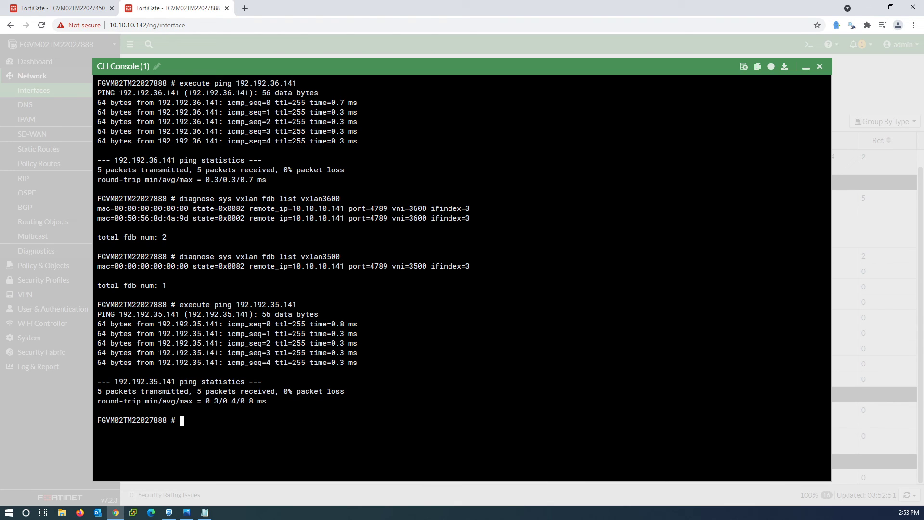
key(Up)
key(Up)
key(Return)
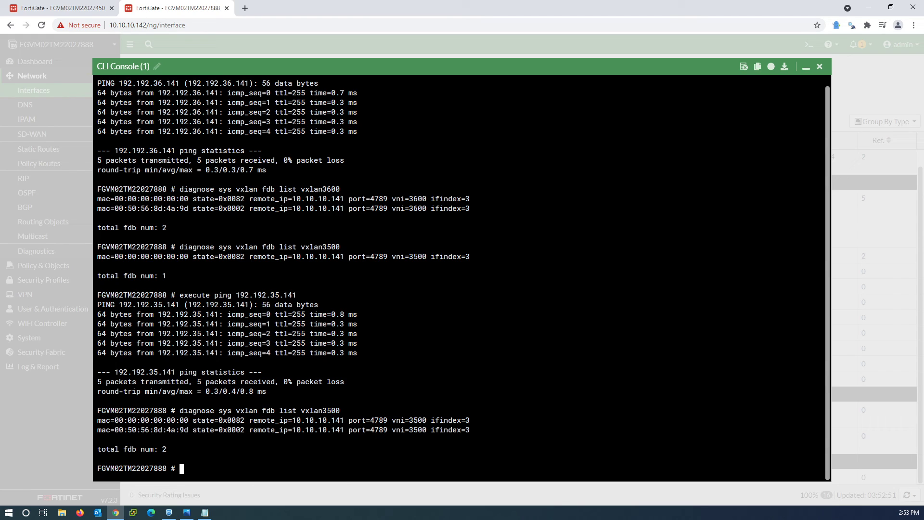
double_click(142, 429)
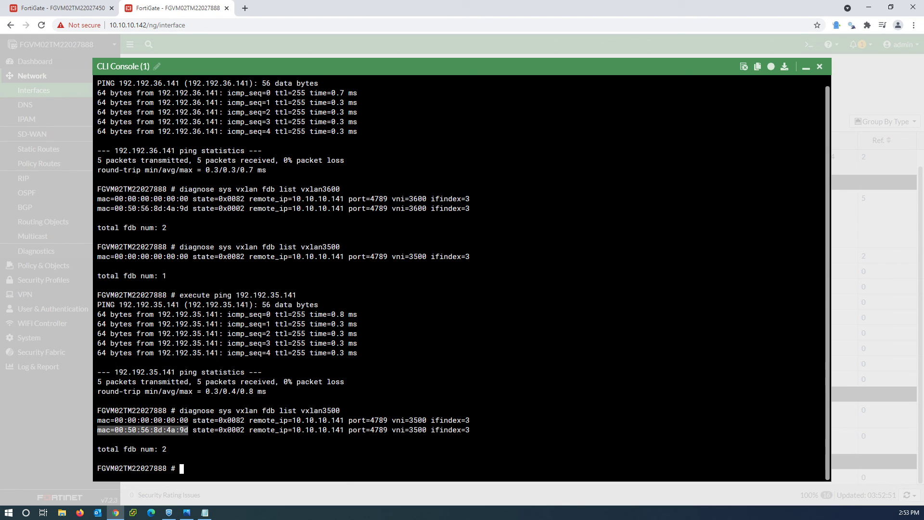
click(820, 67)
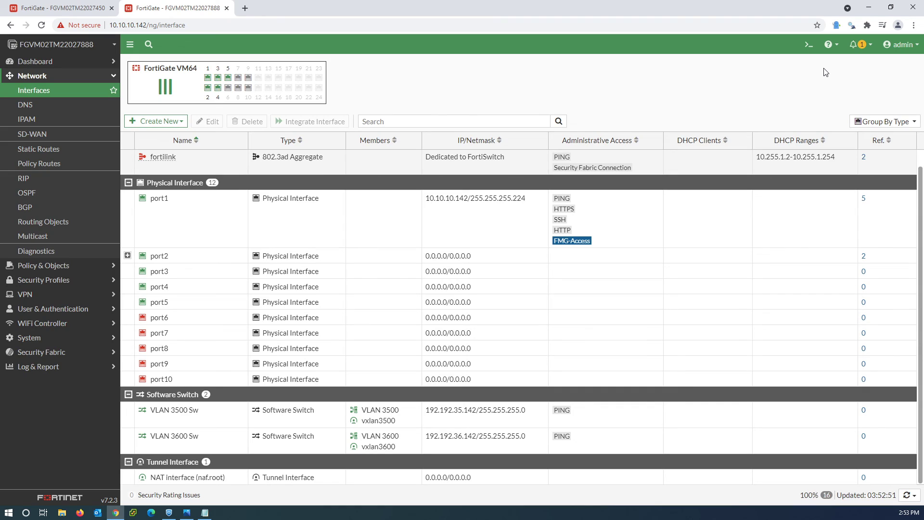
click(187, 512)
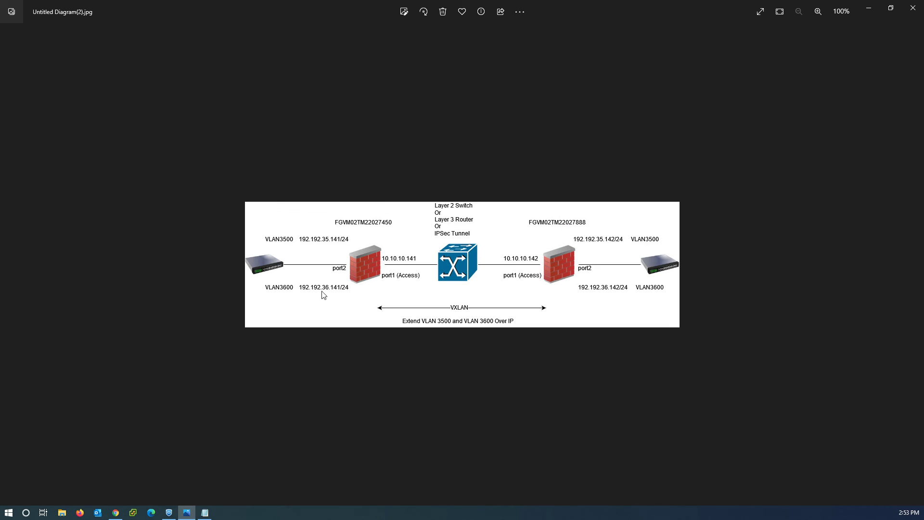